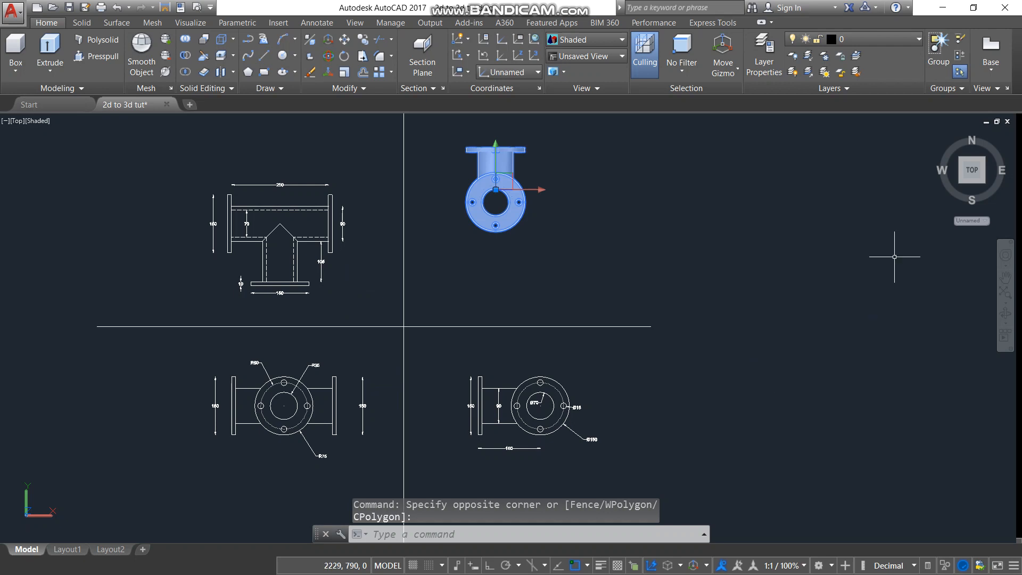
Inspect the 3D flanged tee from the southwest isometric and an orbited angle, and undo the view changes back to the top view
{"action": "left_click", "coordinate": [962, 181]}
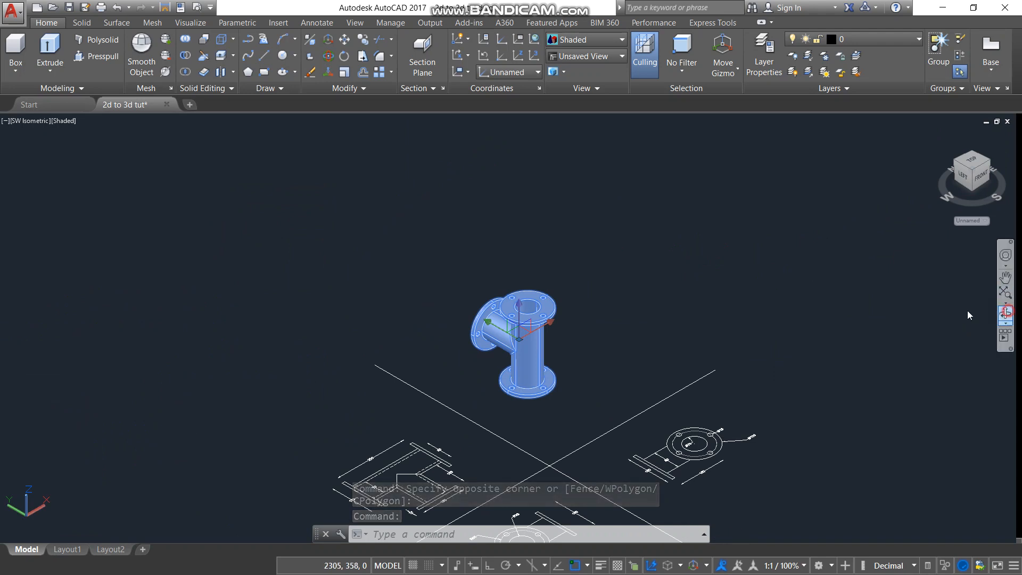
{"action": "left_click", "coordinate": [1006, 313]}
{"action": "left_click_drag", "start_coordinate": [541, 361], "coordinate": [656, 372]}
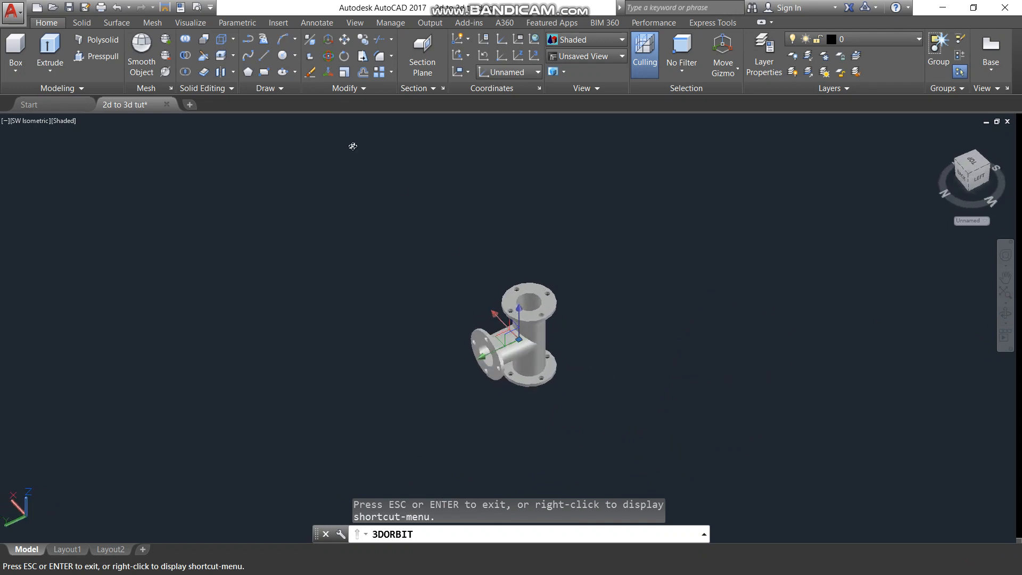
{"action": "left_click", "coordinate": [119, 8]}
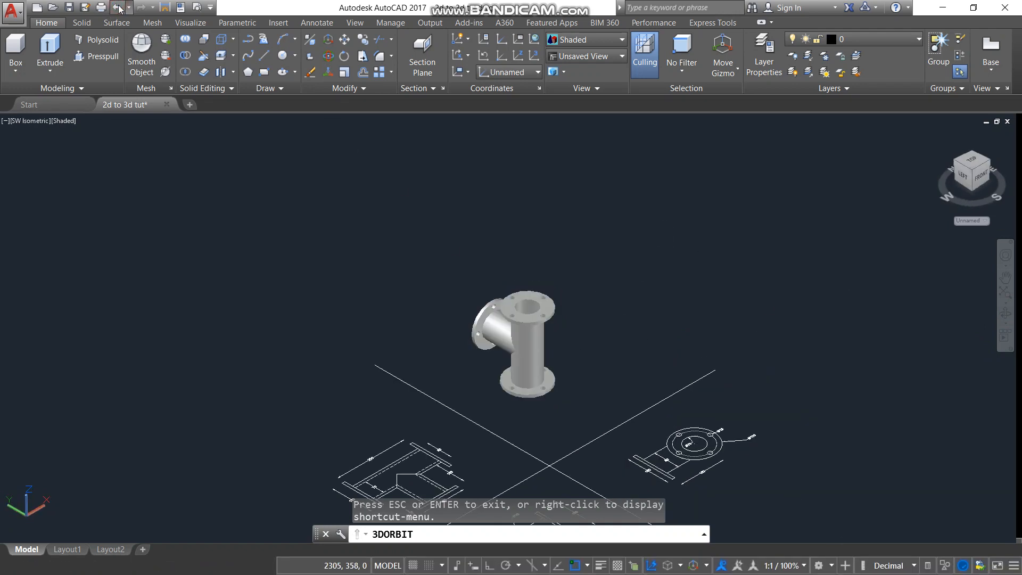
{"action": "left_click", "coordinate": [118, 8]}
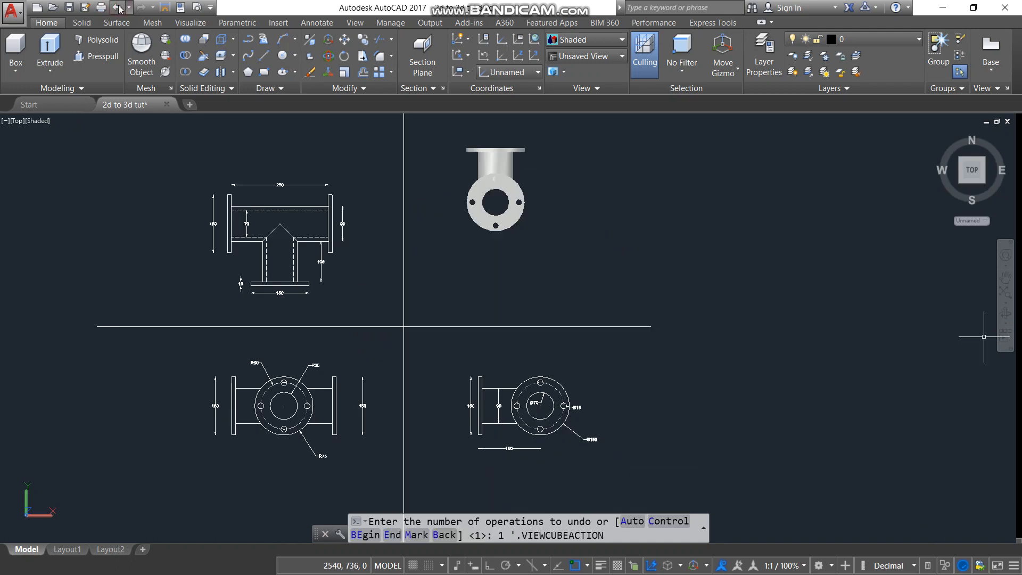
{"action": "left_click", "coordinate": [118, 8]}
Erase the existing 3D flanged tee model beside the front view, leaving only the 2D views
{"action": "scroll", "coordinate": [639, 206], "scroll_direction": "up", "scroll_amount": 2}
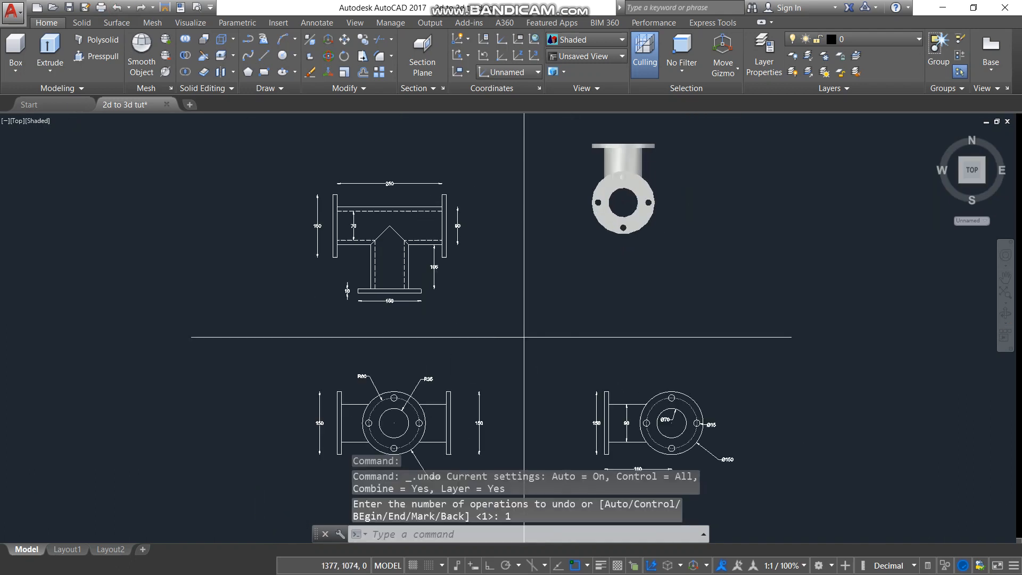
{"action": "left_click", "coordinate": [647, 199]}
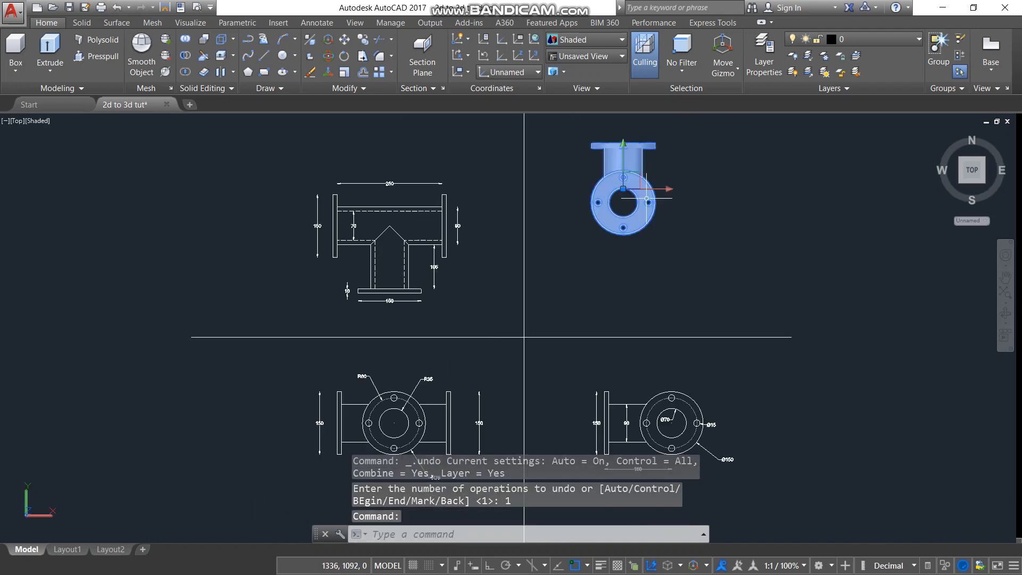
{"action": "key", "text": "Delete"}
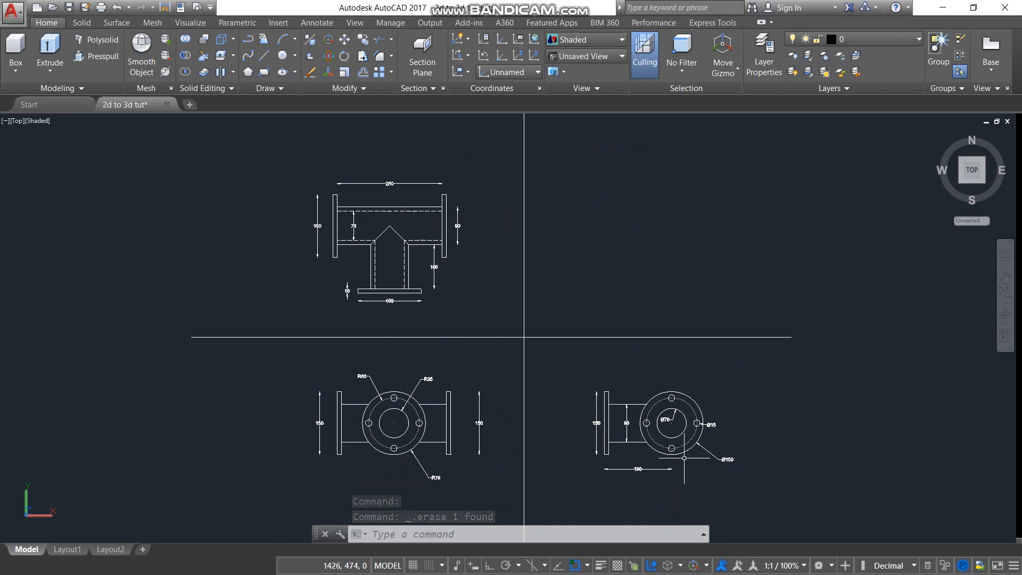
{"action": "scroll", "coordinate": [686, 450], "scroll_direction": "up", "scroll_amount": 3}
{"action": "scroll", "coordinate": [693, 445], "scroll_direction": "down", "scroll_amount": 2}
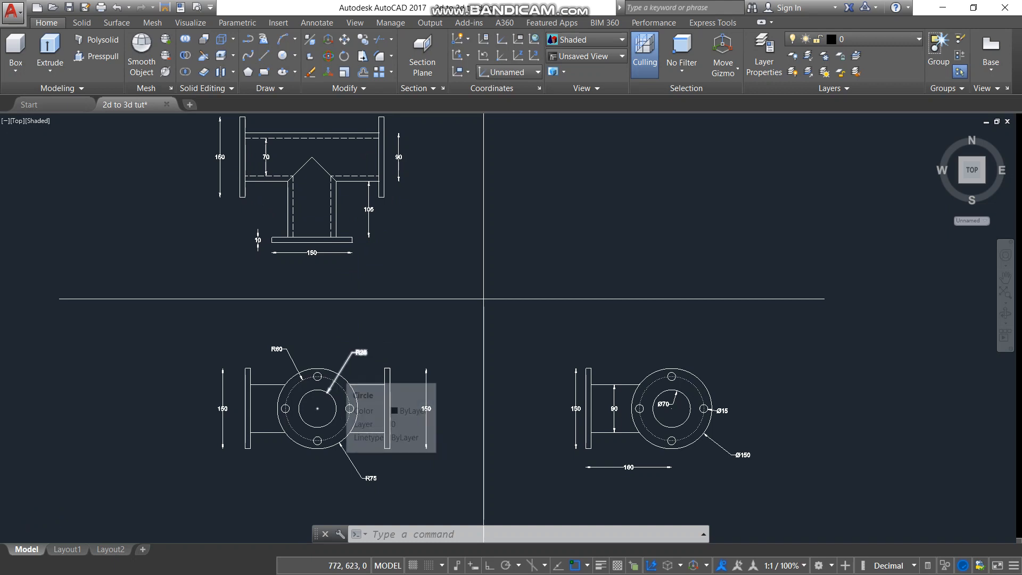
{"action": "scroll", "coordinate": [338, 373], "scroll_direction": "up", "scroll_amount": 2}
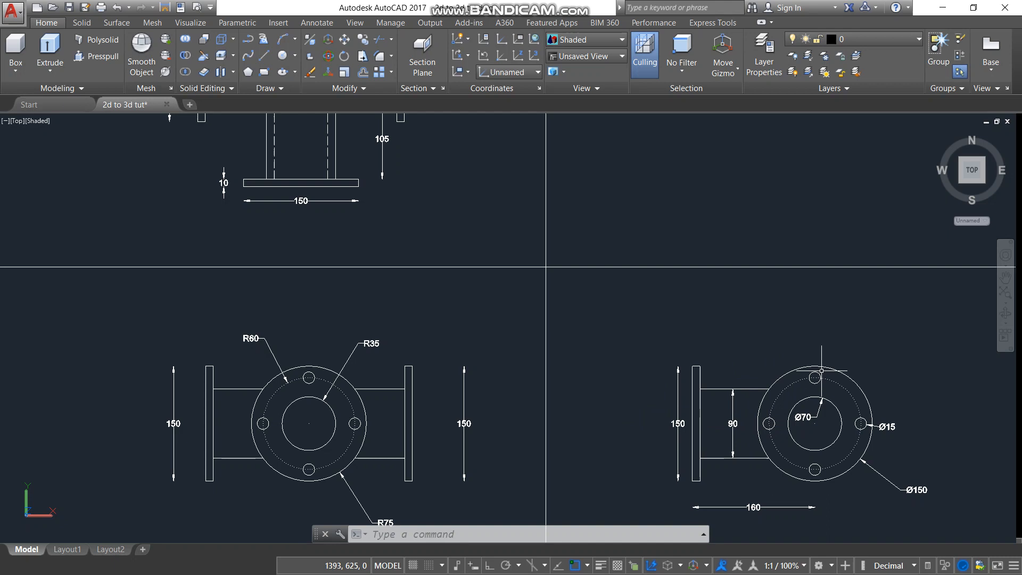
{"action": "scroll", "coordinate": [822, 370], "scroll_direction": "up", "scroll_amount": 2}
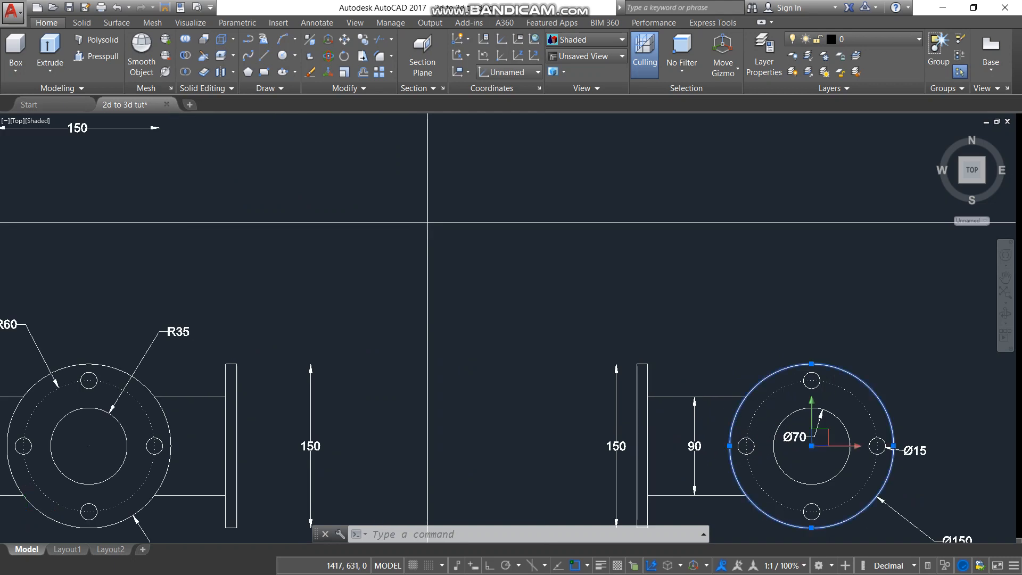
{"action": "left_click", "coordinate": [834, 366]}
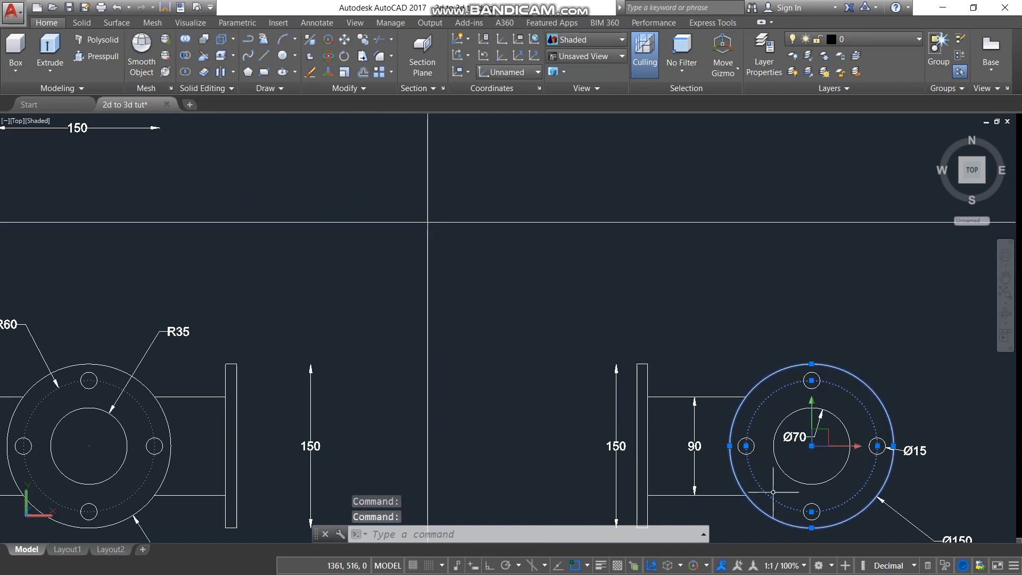
{"action": "key", "text": "Escape"}
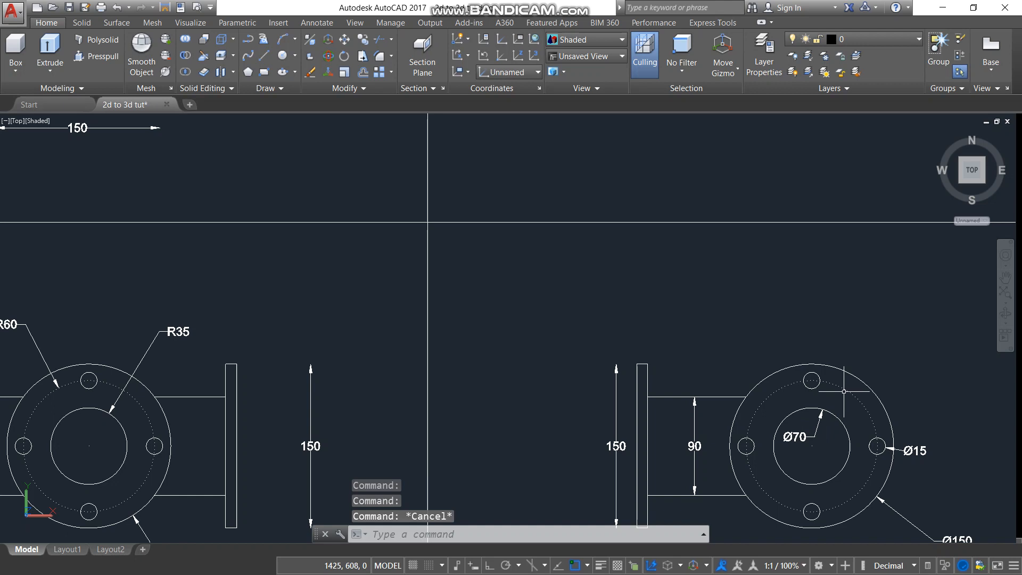
Copy the side view's Ø150 flange circle, Ø70 bore and four Ø15 bolt holes from their common centre into the empty quadrant above
{"action": "scroll", "coordinate": [844, 392], "scroll_direction": "up", "scroll_amount": 4}
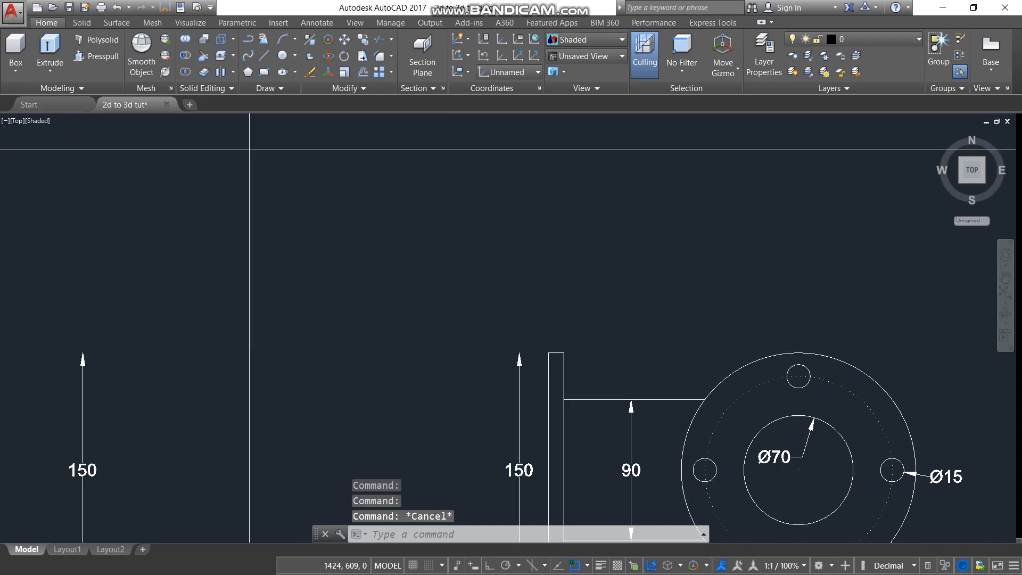
{"action": "left_click", "coordinate": [843, 348]}
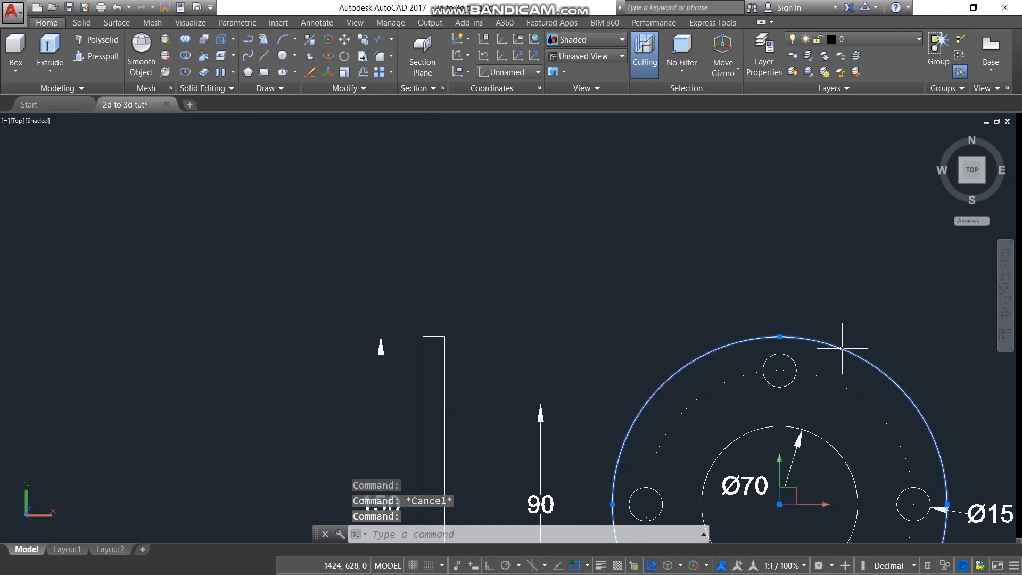
{"action": "left_click", "coordinate": [820, 439]}
{"action": "left_click", "coordinate": [793, 379]}
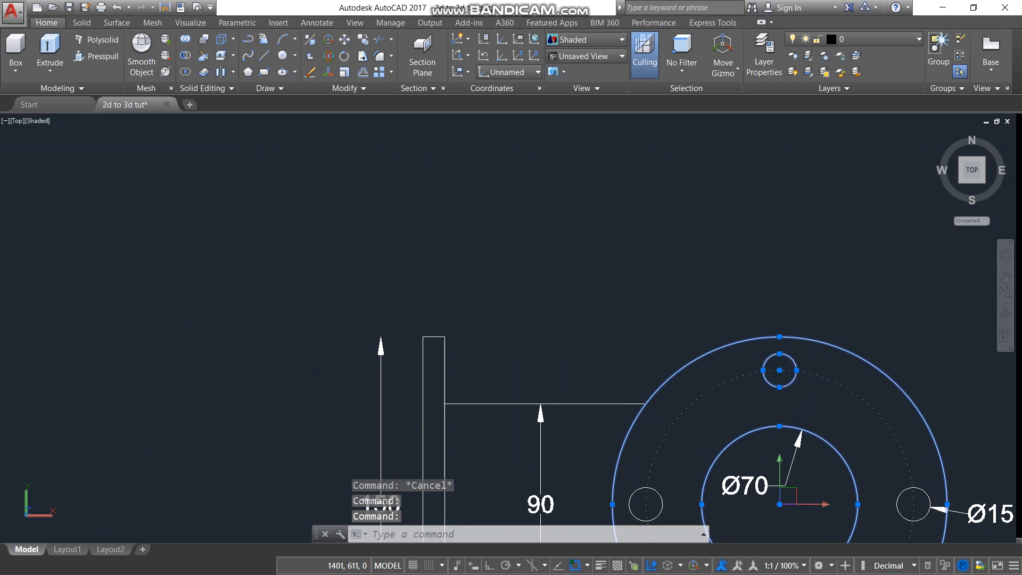
{"action": "left_click", "coordinate": [899, 493]}
{"action": "scroll", "coordinate": [862, 405], "scroll_direction": "down", "scroll_amount": 4}
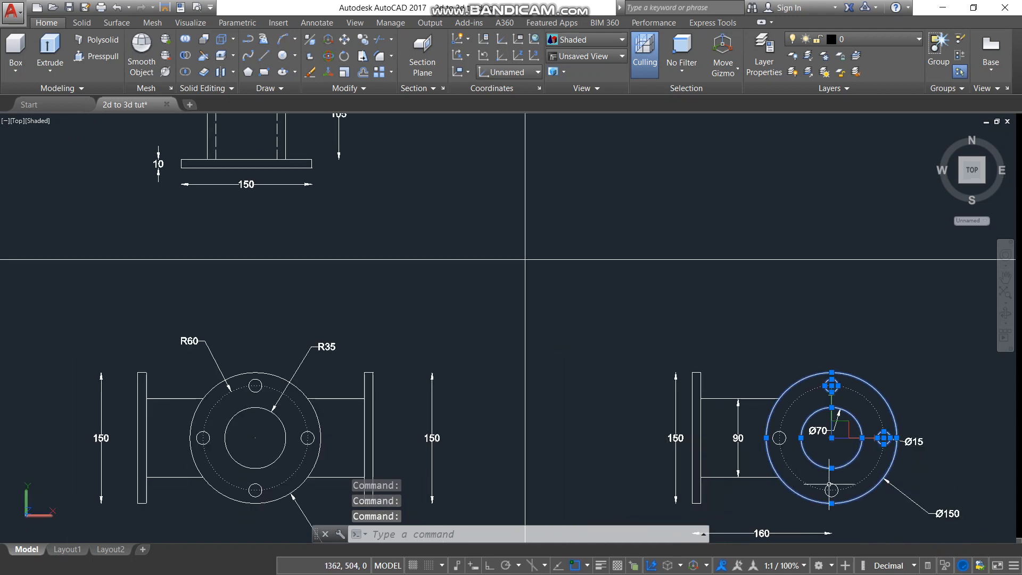
{"action": "scroll", "coordinate": [802, 485], "scroll_direction": "up", "scroll_amount": 3}
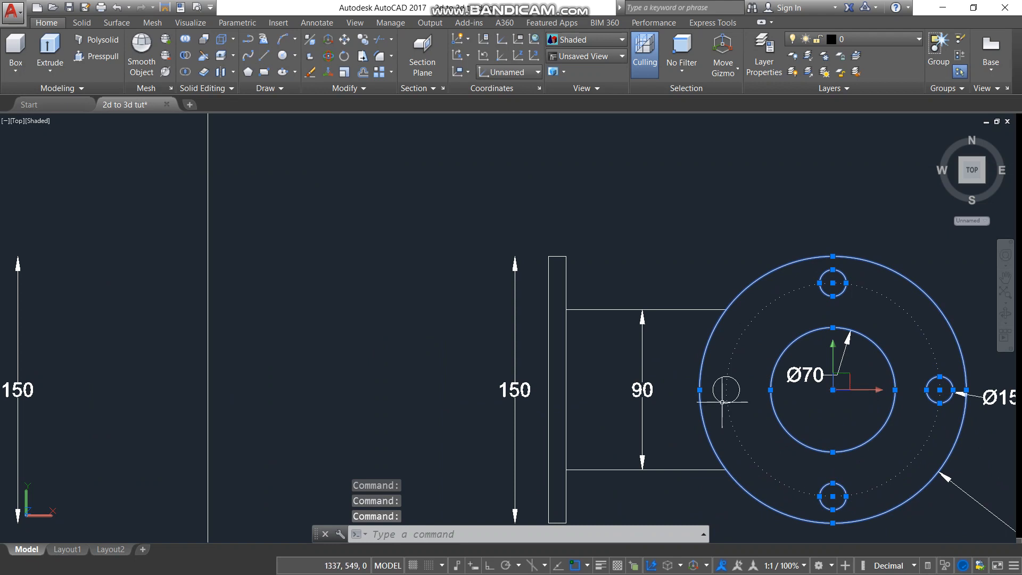
{"action": "left_click", "coordinate": [740, 395]}
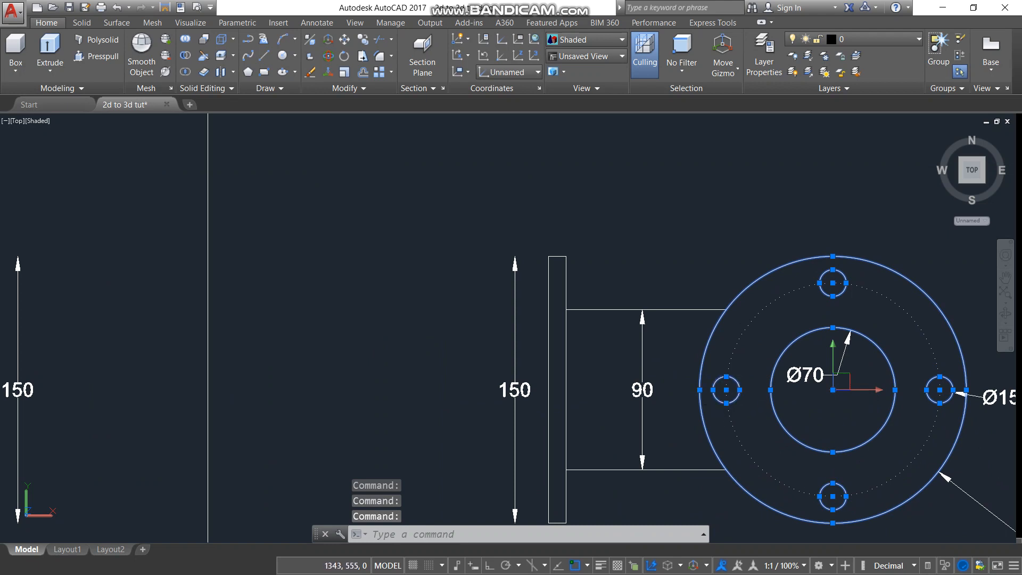
{"action": "left_click", "coordinate": [362, 41]}
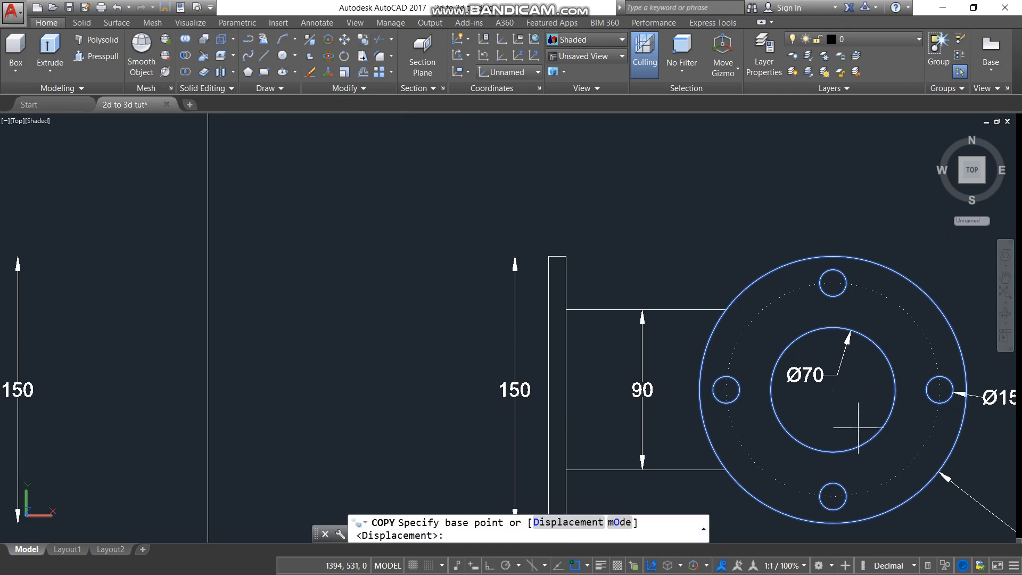
{"action": "left_click", "coordinate": [833, 390]}
{"action": "scroll", "coordinate": [818, 314], "scroll_direction": "down", "scroll_amount": 10}
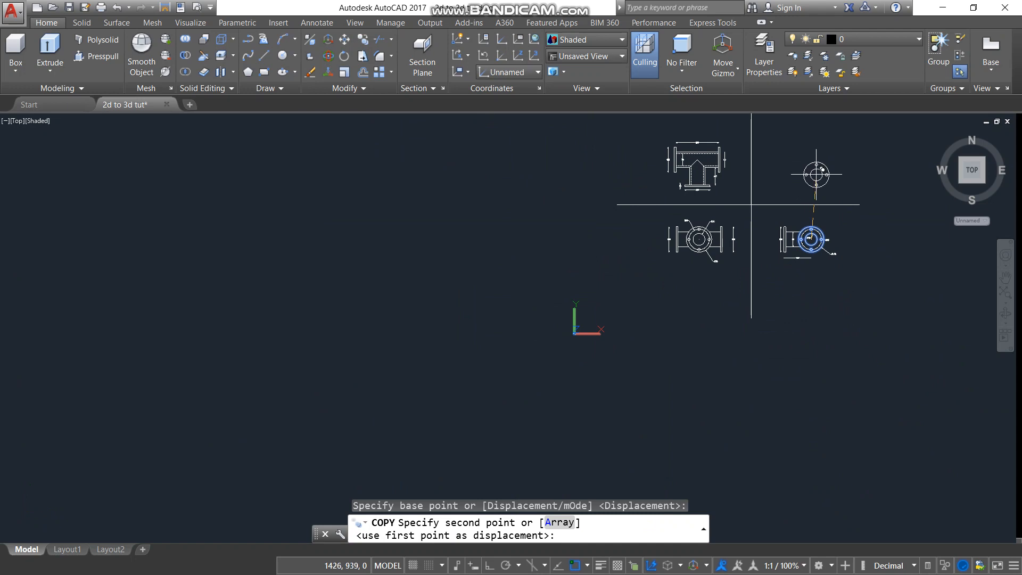
{"action": "left_click", "coordinate": [816, 174]}
{"action": "key", "text": "Escape"}
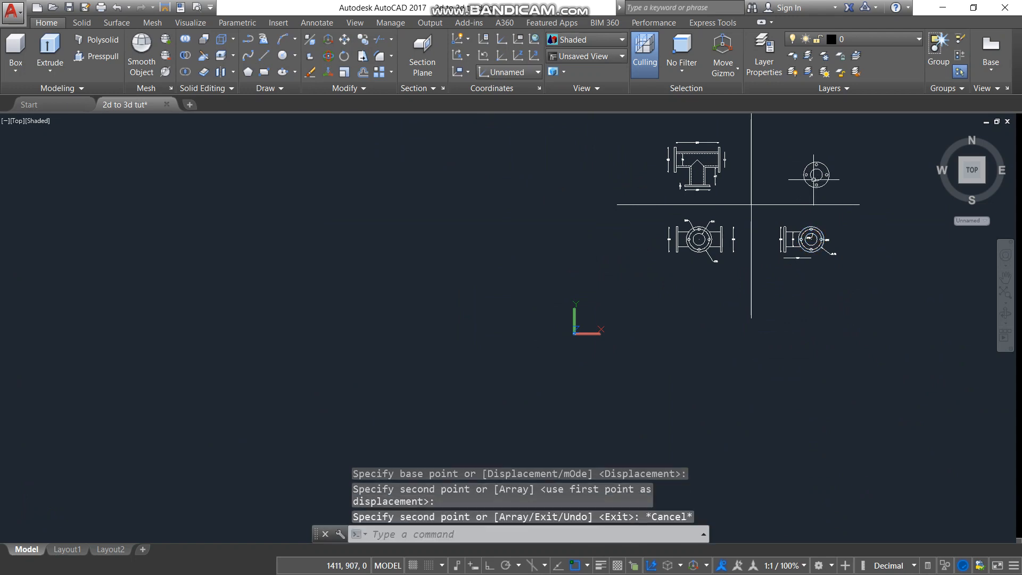
Change the visual style of the drawing from Shaded to 2D Wireframe
{"action": "scroll", "coordinate": [806, 165], "scroll_direction": "up", "scroll_amount": 2}
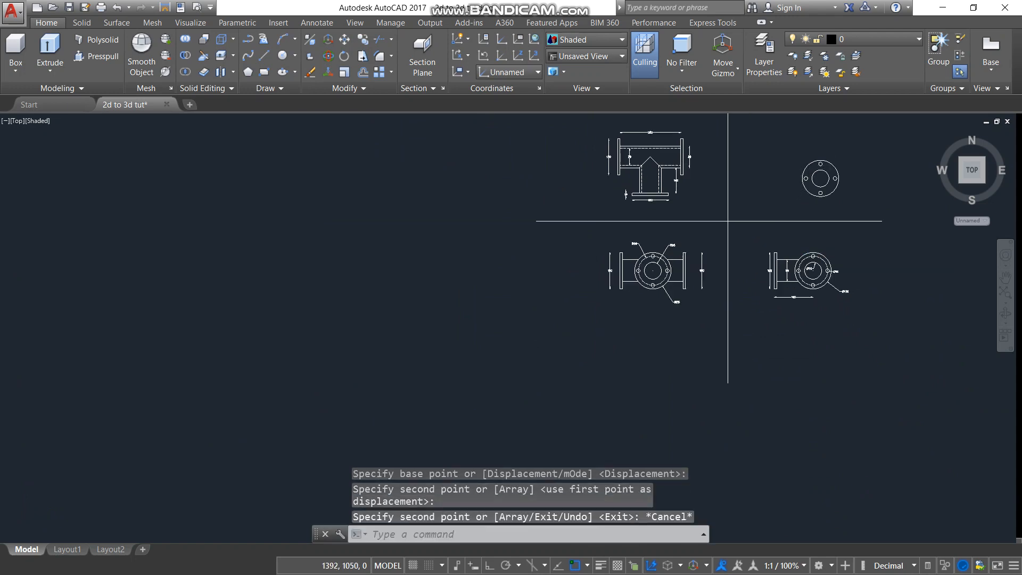
{"action": "scroll", "coordinate": [817, 154], "scroll_direction": "up", "scroll_amount": 2}
{"action": "left_click", "coordinate": [593, 40]}
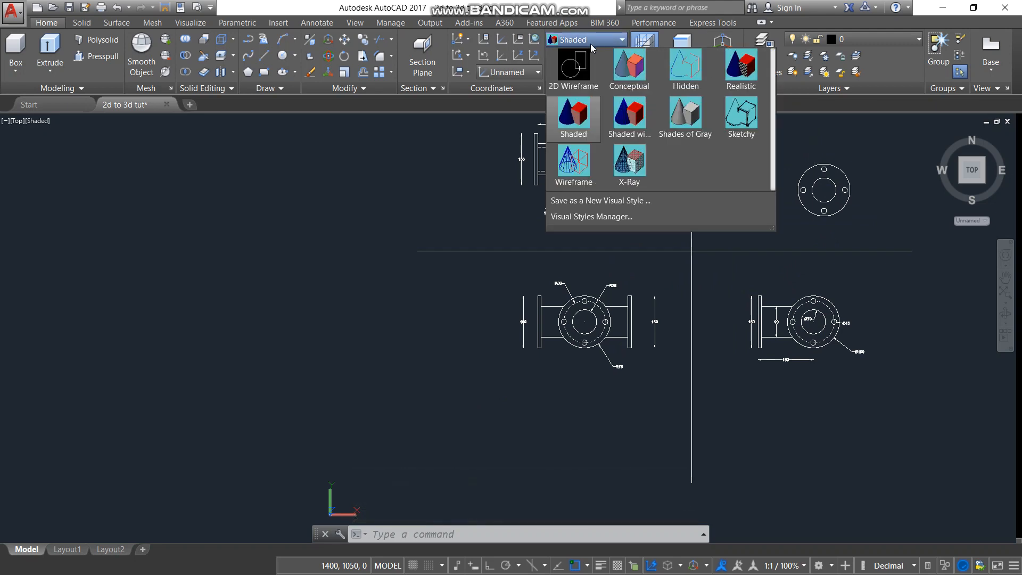
{"action": "left_click", "coordinate": [586, 70]}
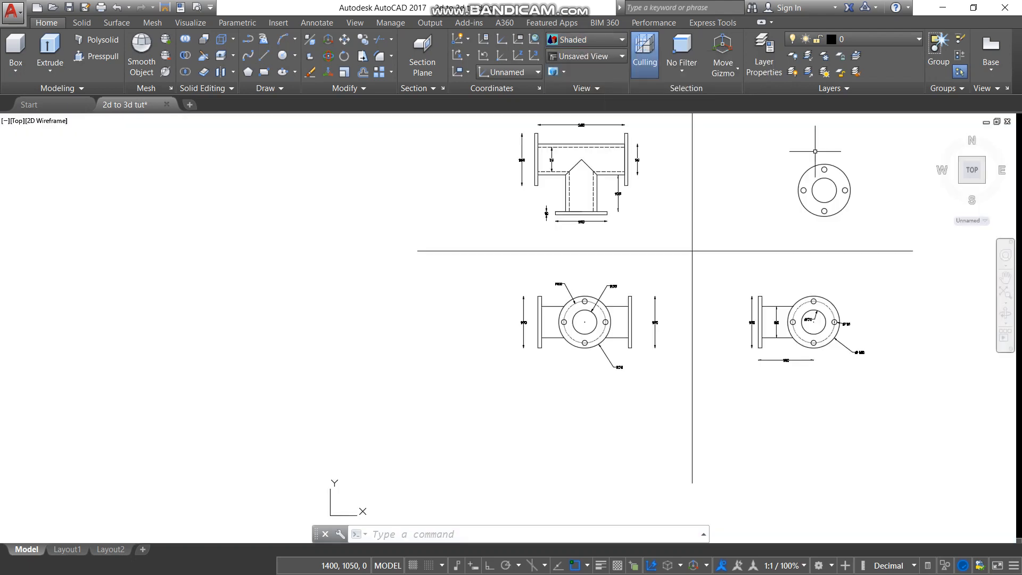
Extrude all six circles of the copied flange as solids to a height of 10 and show them in the southwest isometric view
{"action": "scroll", "coordinate": [541, 242], "scroll_direction": "down", "scroll_amount": 2}
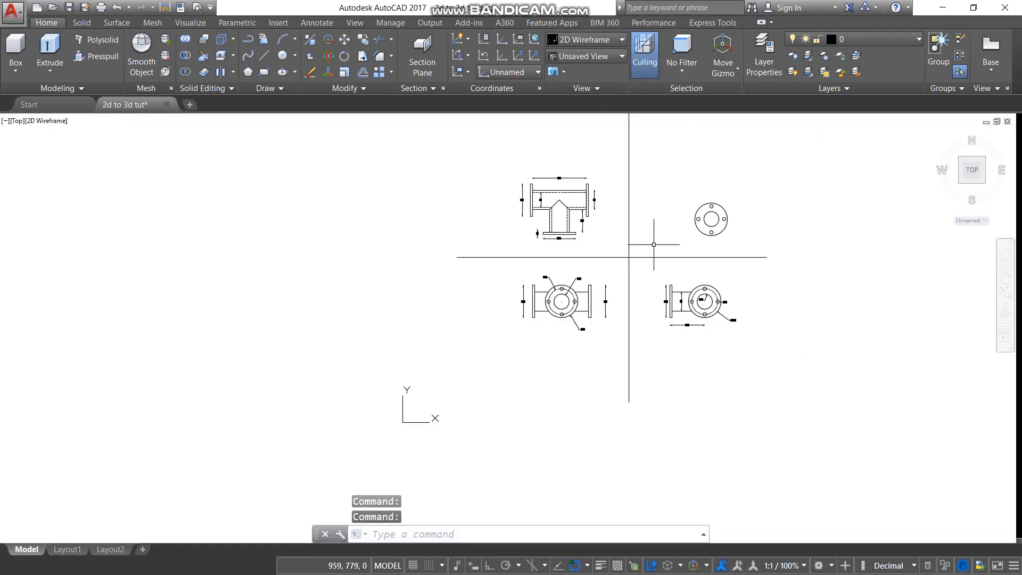
{"action": "scroll", "coordinate": [729, 224], "scroll_direction": "up", "scroll_amount": 2}
{"action": "scroll", "coordinate": [729, 224], "scroll_direction": "up", "scroll_amount": 2}
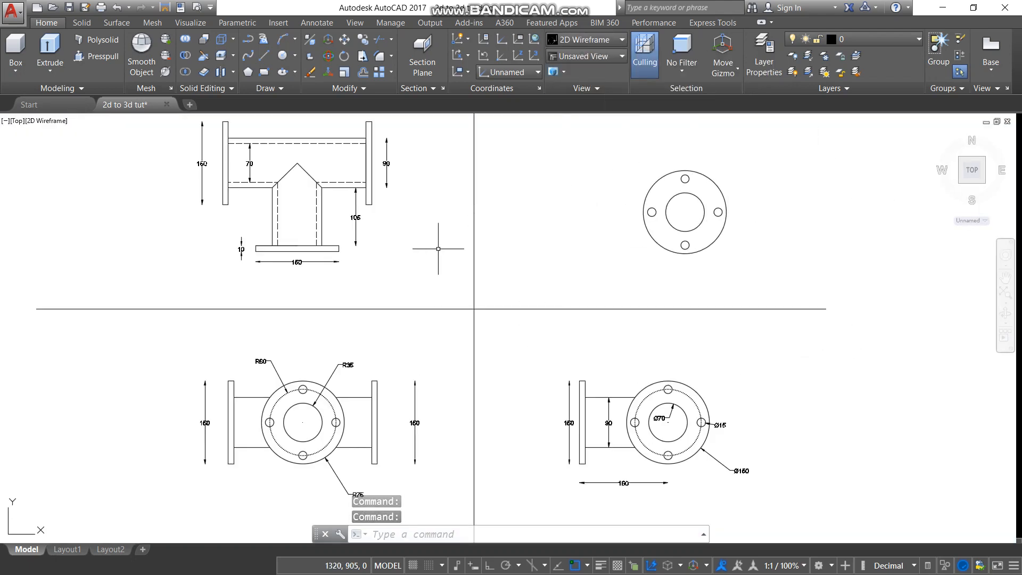
{"action": "scroll", "coordinate": [303, 249], "scroll_direction": "up", "scroll_amount": 2}
{"action": "scroll", "coordinate": [234, 256], "scroll_direction": "up", "scroll_amount": 2}
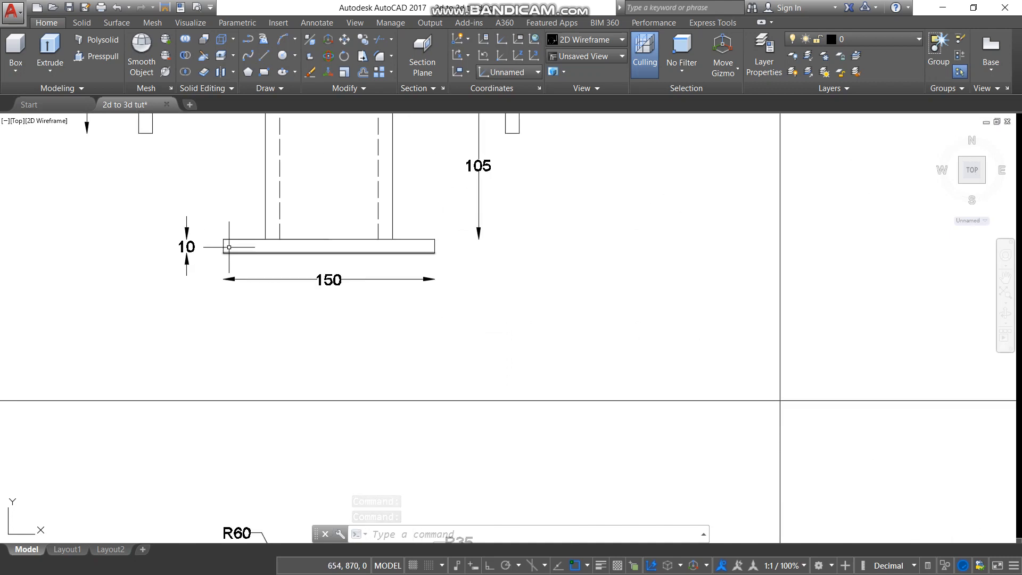
{"action": "scroll", "coordinate": [491, 255], "scroll_direction": "down", "scroll_amount": 7}
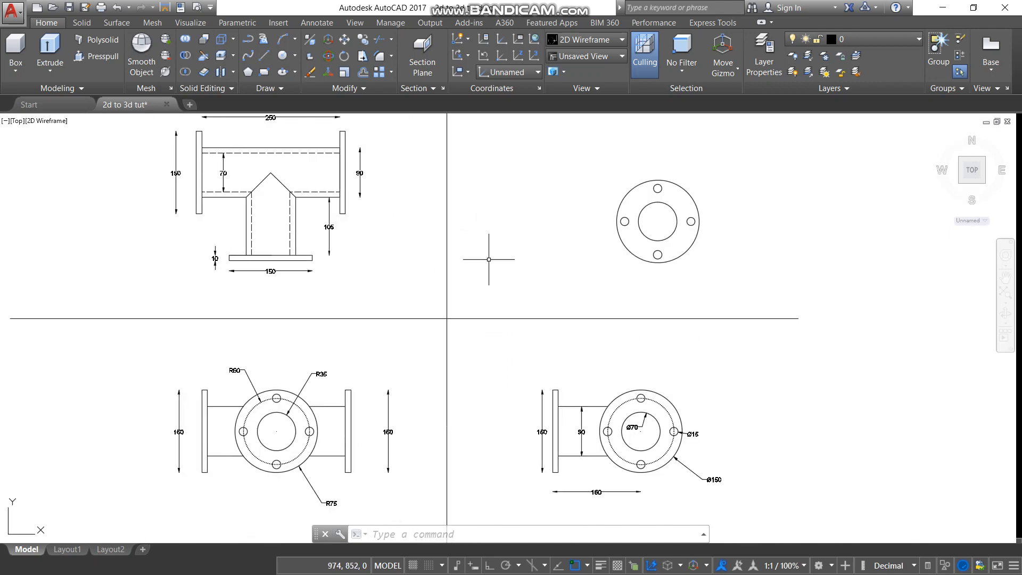
{"action": "scroll", "coordinate": [691, 244], "scroll_direction": "up", "scroll_amount": 3}
{"action": "left_click", "coordinate": [691, 243]}
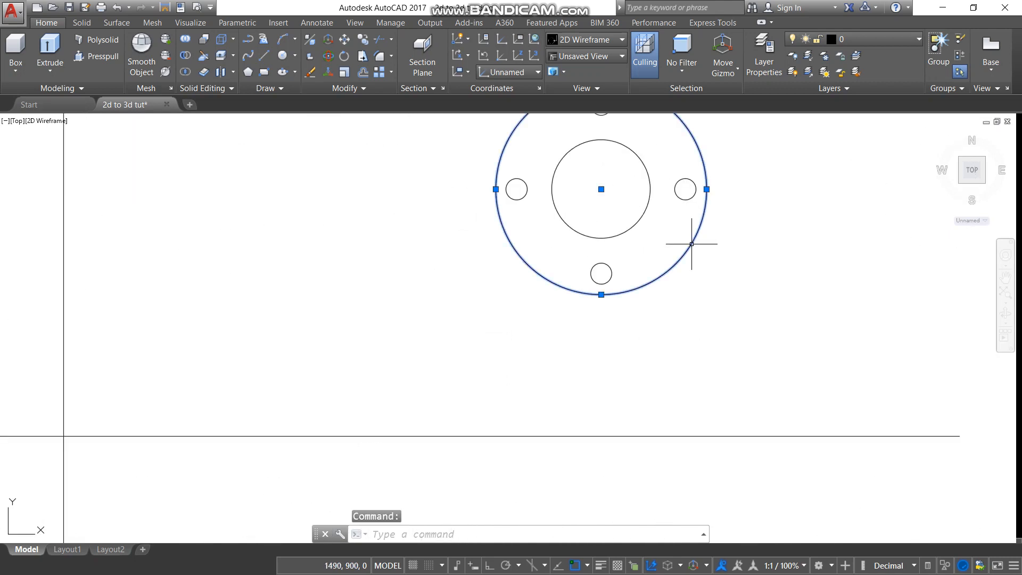
{"action": "left_click", "coordinate": [686, 178]}
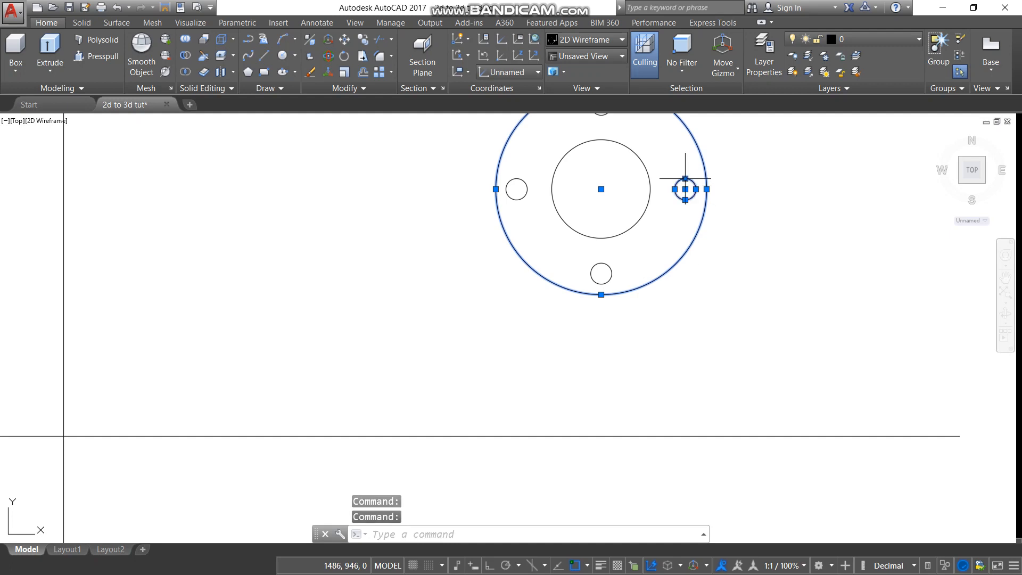
{"action": "left_click", "coordinate": [641, 162]}
{"action": "scroll", "coordinate": [670, 242], "scroll_direction": "down", "scroll_amount": 2}
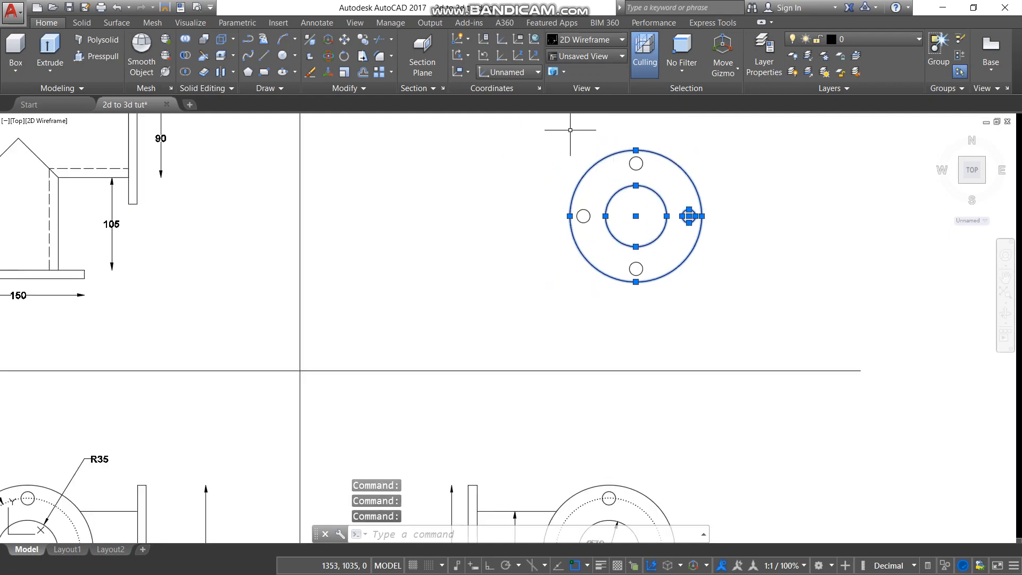
{"action": "left_click", "coordinate": [533, 128]}
{"action": "left_click", "coordinate": [761, 347]}
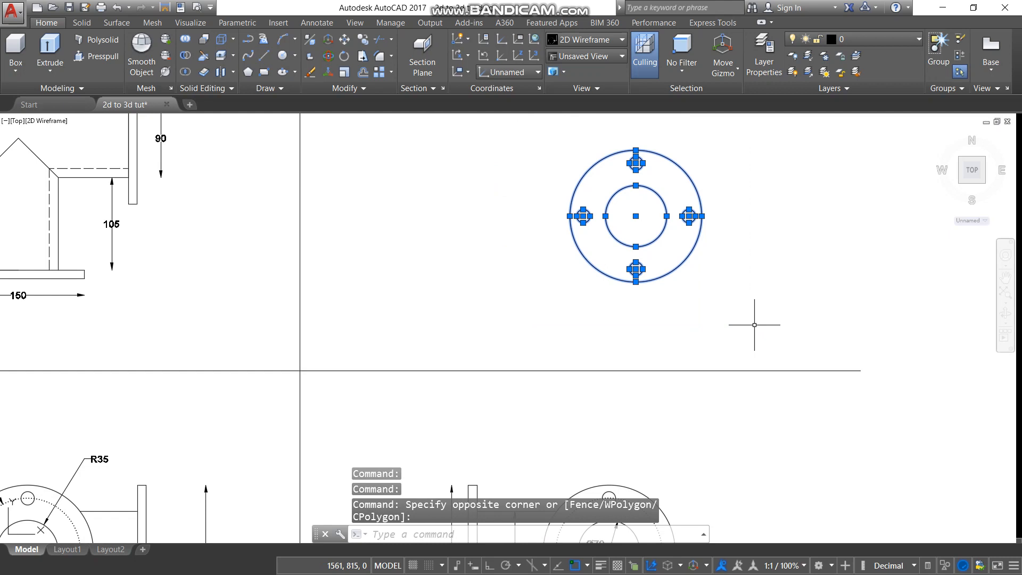
{"action": "left_click", "coordinate": [49, 50]}
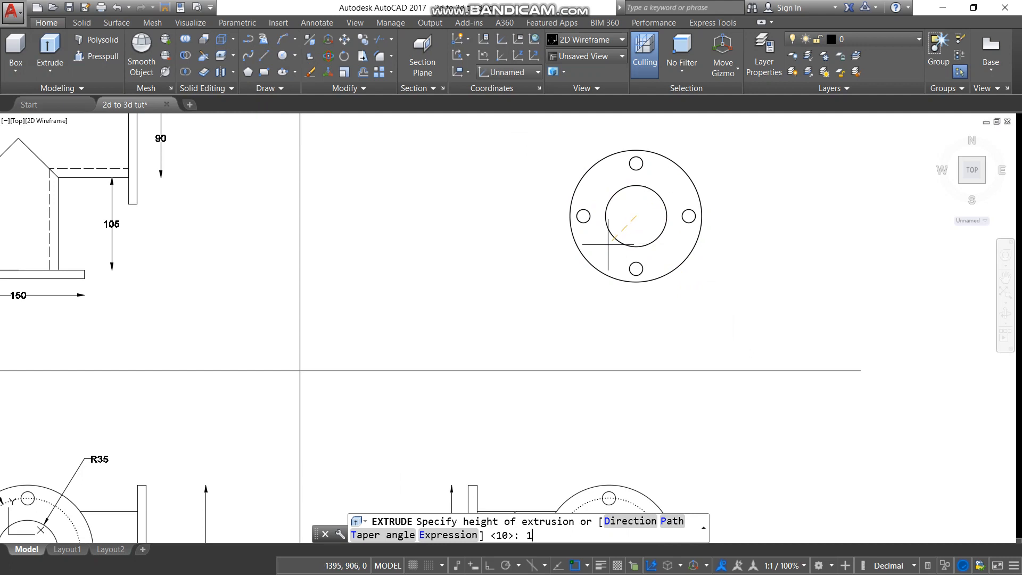
{"action": "type", "text": "10"}
{"action": "key", "text": "Return"}
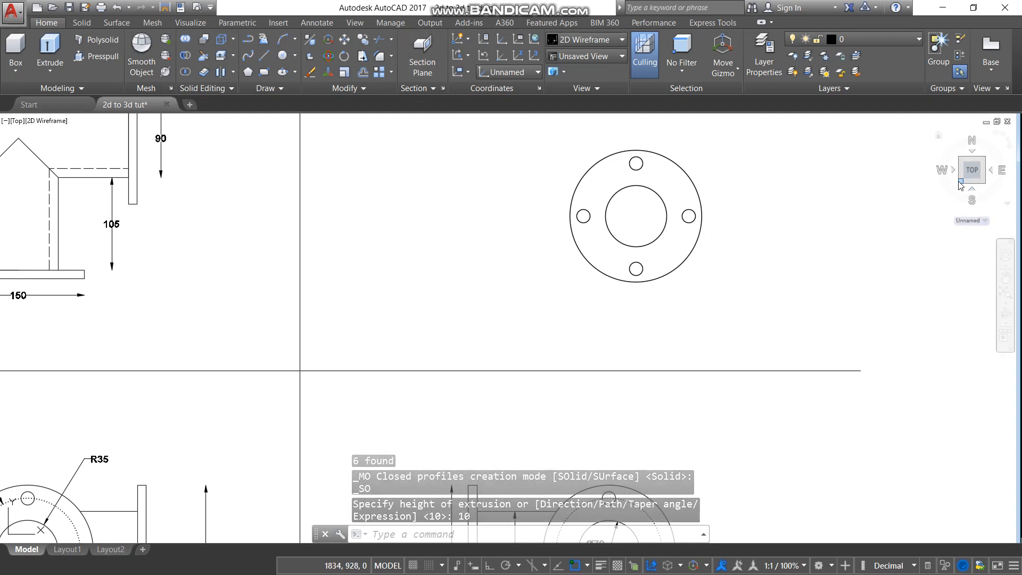
{"action": "left_click", "coordinate": [960, 182]}
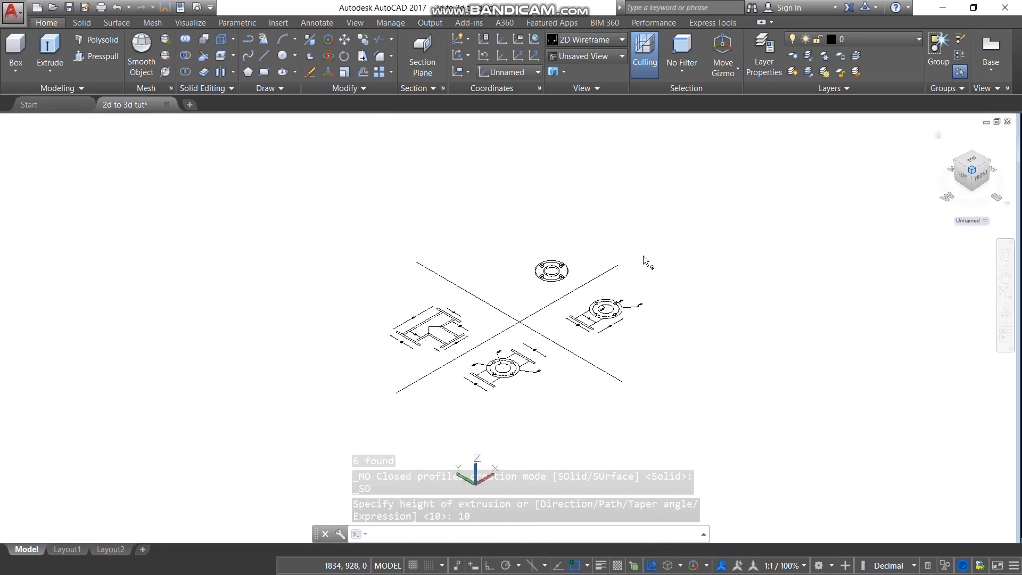
Preview the extruded flange solids in the Conceptual visual style and return to 2D Wireframe
{"action": "scroll", "coordinate": [564, 288], "scroll_direction": "up", "scroll_amount": 6}
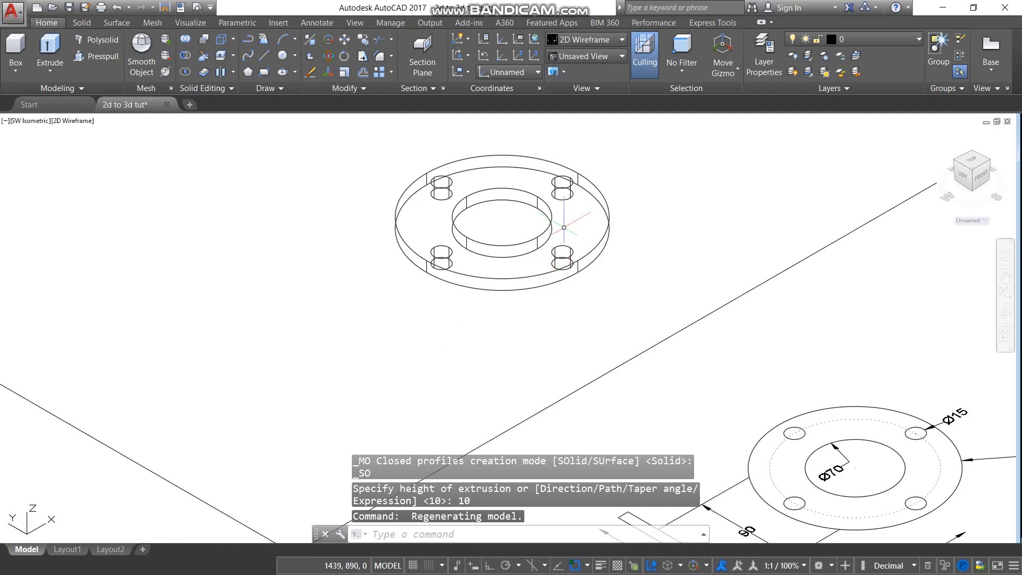
{"action": "left_click", "coordinate": [615, 41]}
{"action": "left_click", "coordinate": [627, 60]}
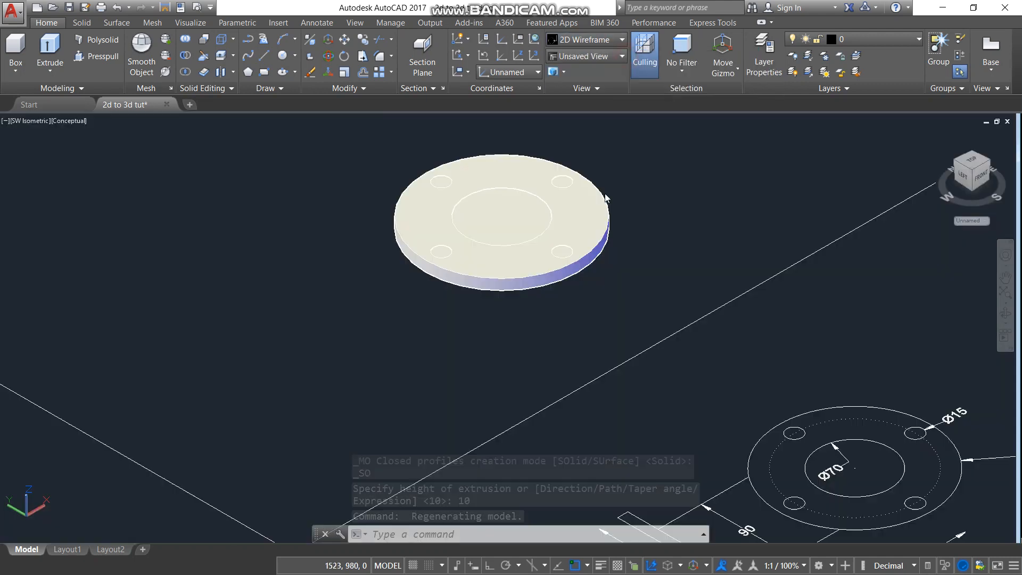
{"action": "scroll", "coordinate": [559, 149], "scroll_direction": "up", "scroll_amount": 3}
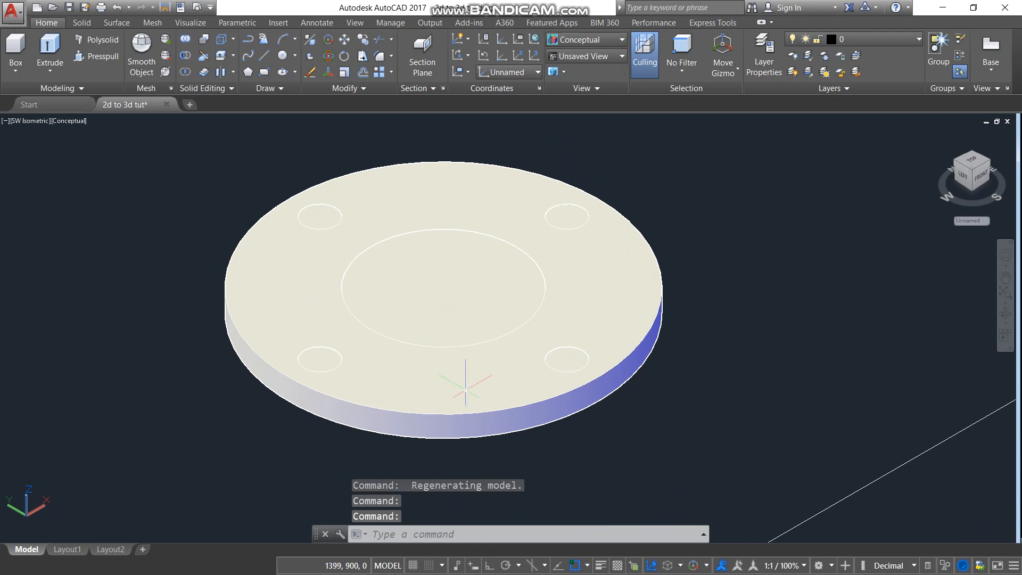
{"action": "left_click", "coordinate": [575, 40]}
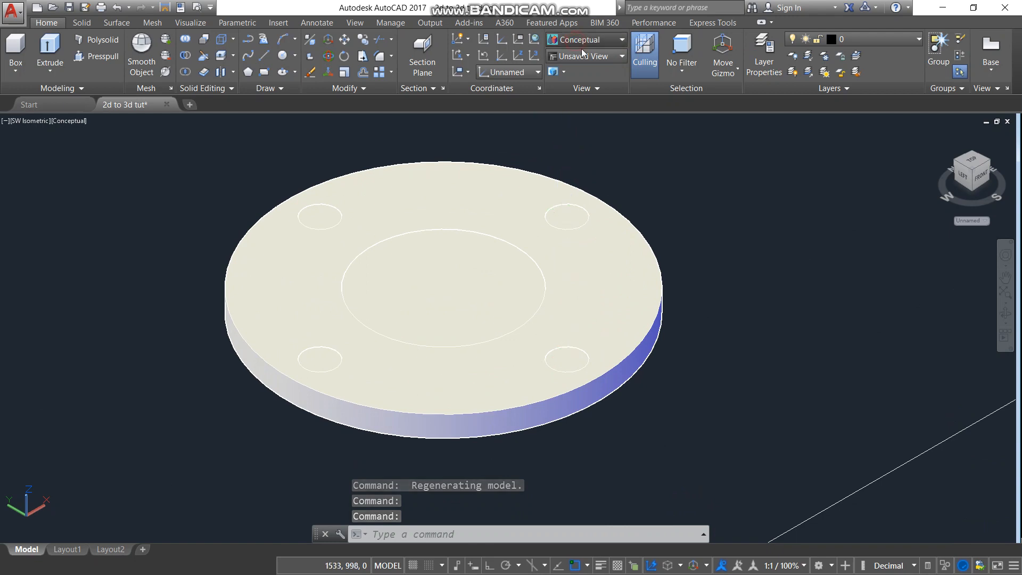
{"action": "left_click", "coordinate": [559, 79]}
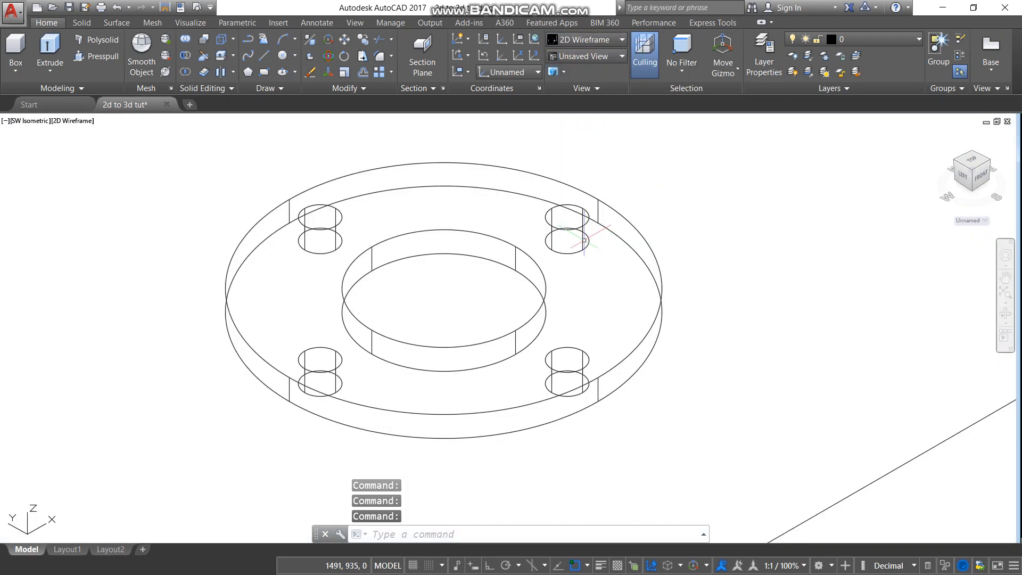
In the top view, subtract the four Ø15 bolt-hole cylinders and the Ø70 bore cylinder from the Ø150 flange disc
{"action": "left_click", "coordinate": [981, 162]}
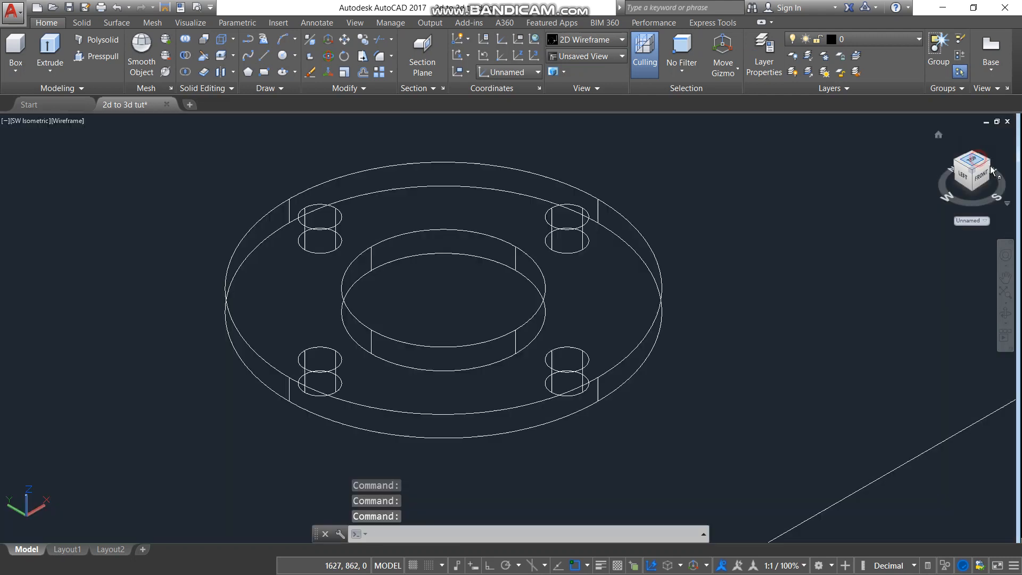
{"action": "scroll", "coordinate": [618, 299], "scroll_direction": "up", "scroll_amount": 8}
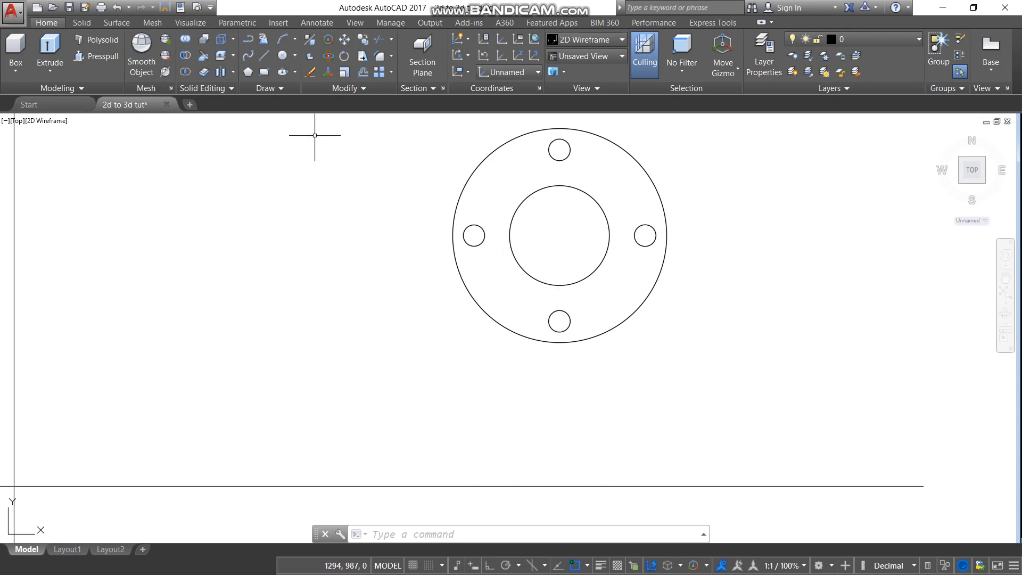
{"action": "left_click", "coordinate": [187, 57]}
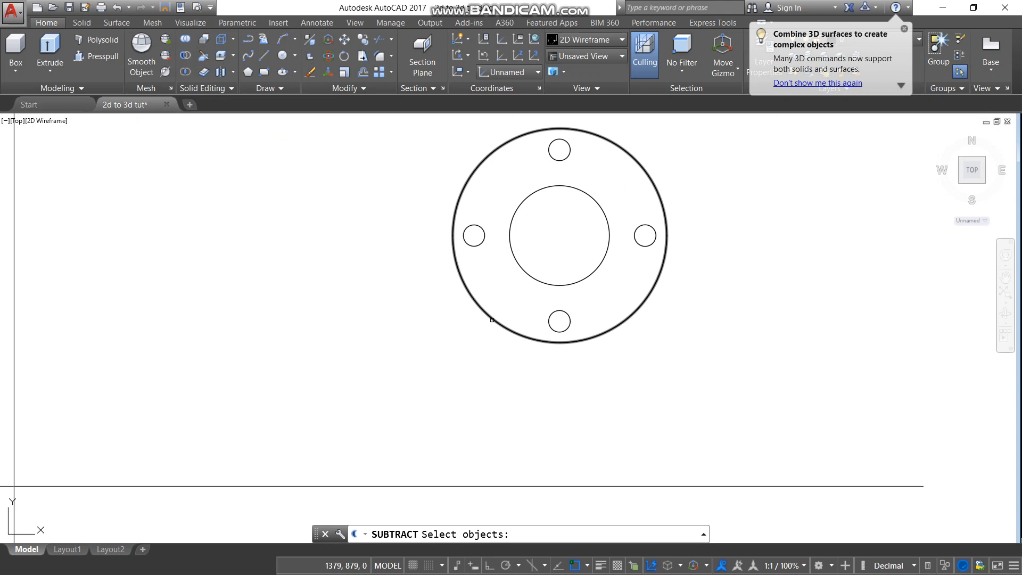
{"action": "left_click", "coordinate": [492, 319]}
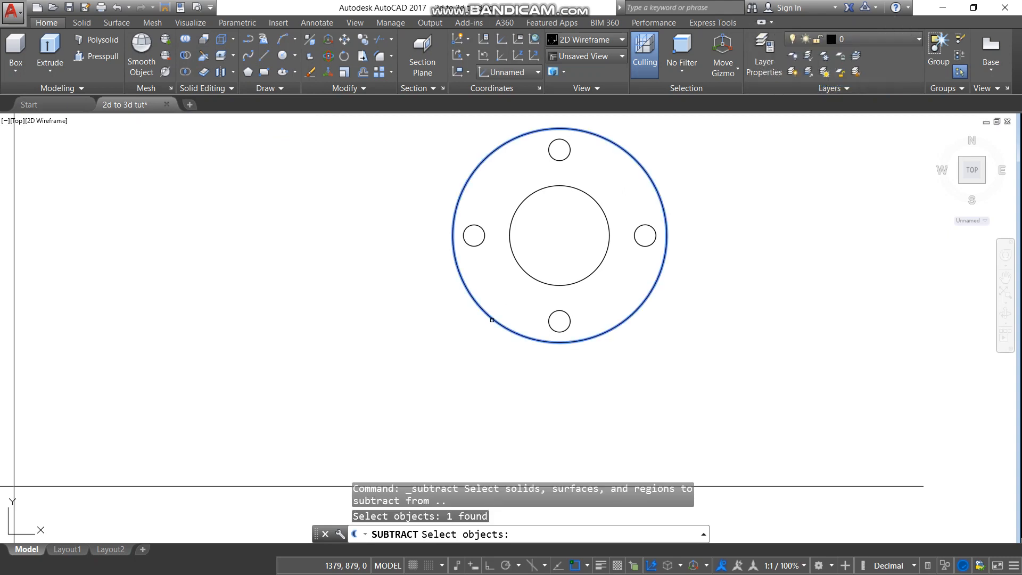
{"action": "key", "text": "Return"}
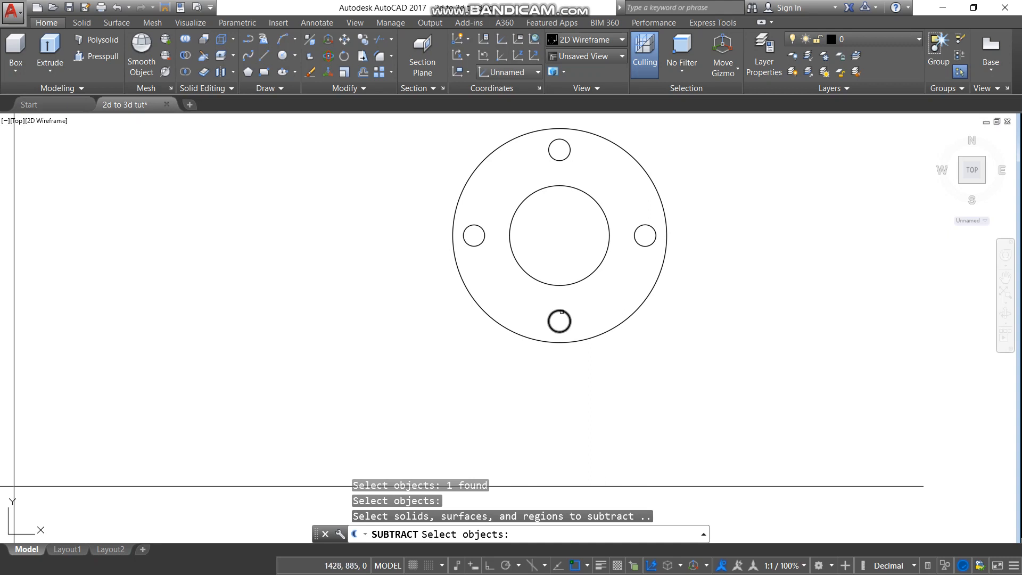
{"action": "left_click", "coordinate": [562, 311]}
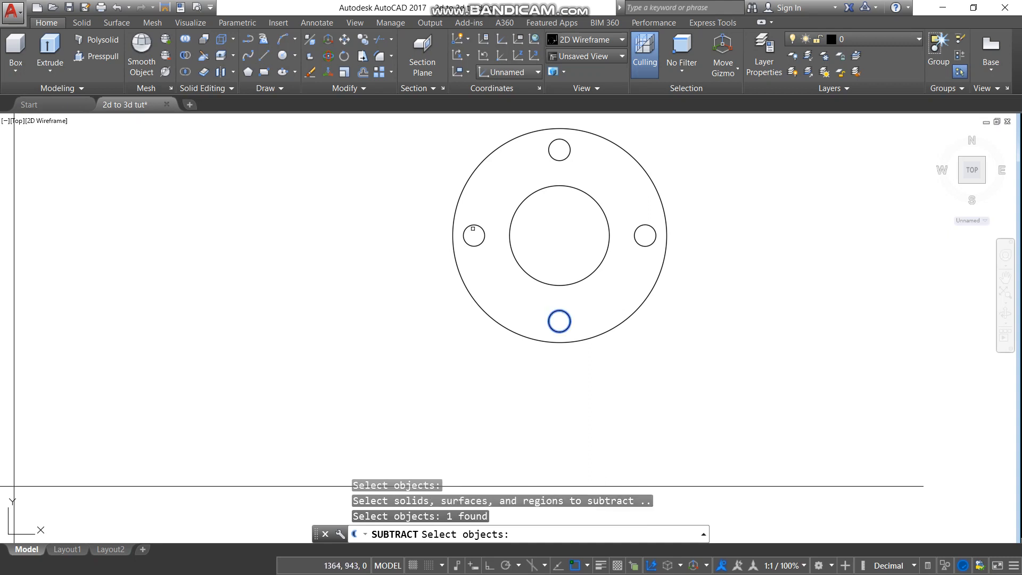
{"action": "left_click", "coordinate": [476, 225]}
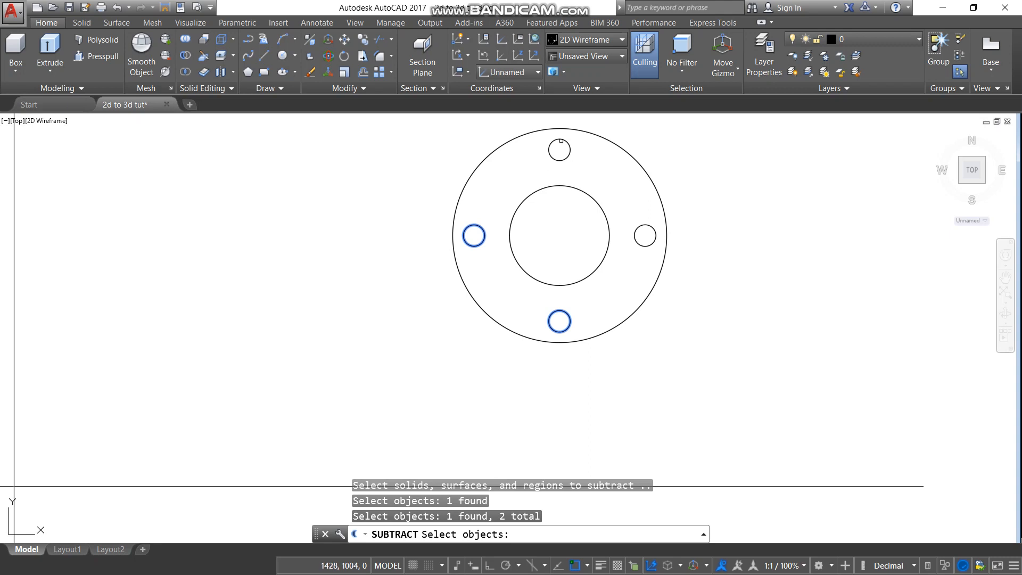
{"action": "left_click", "coordinate": [560, 140]}
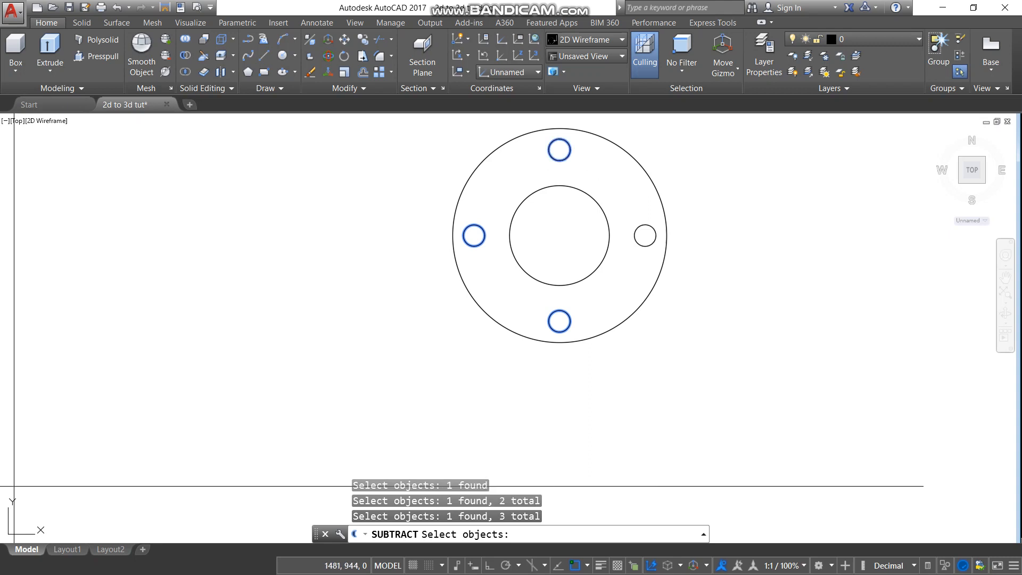
{"action": "left_click", "coordinate": [637, 228]}
{"action": "left_click", "coordinate": [596, 203]}
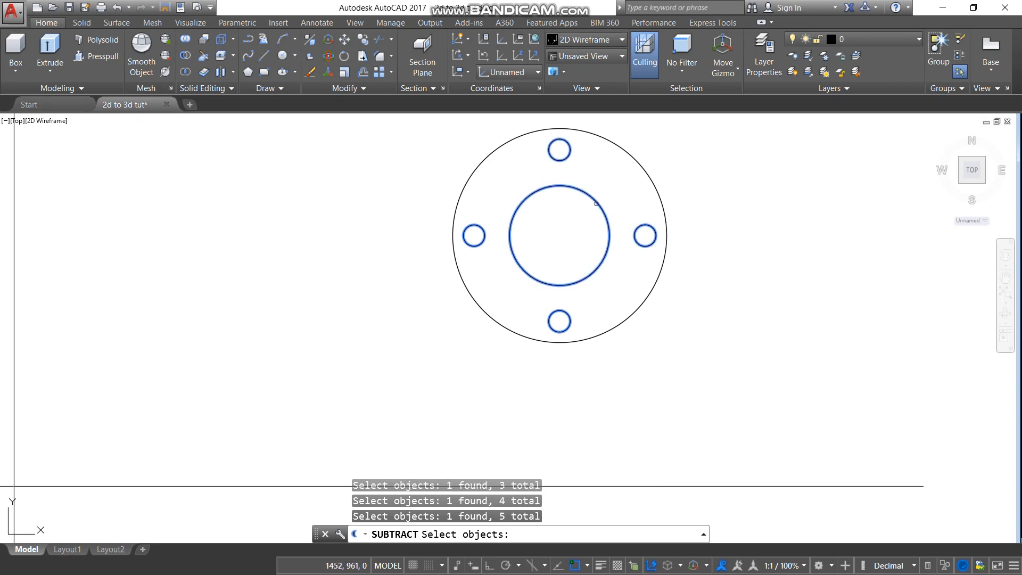
{"action": "key", "text": "Return"}
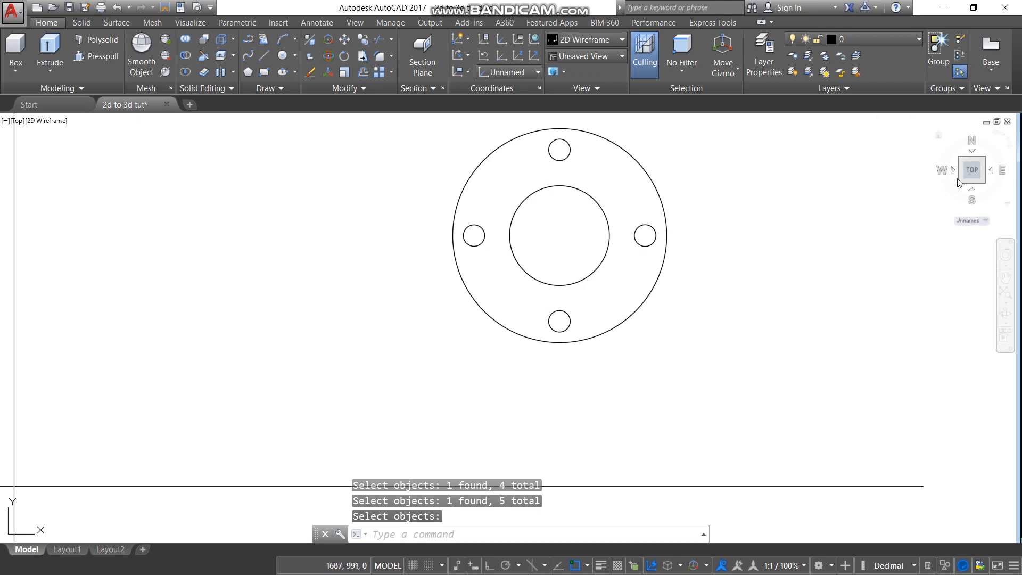
Set the visual style to Conceptual and show the drilled flange in the southwest isometric view
{"action": "left_click", "coordinate": [605, 40]}
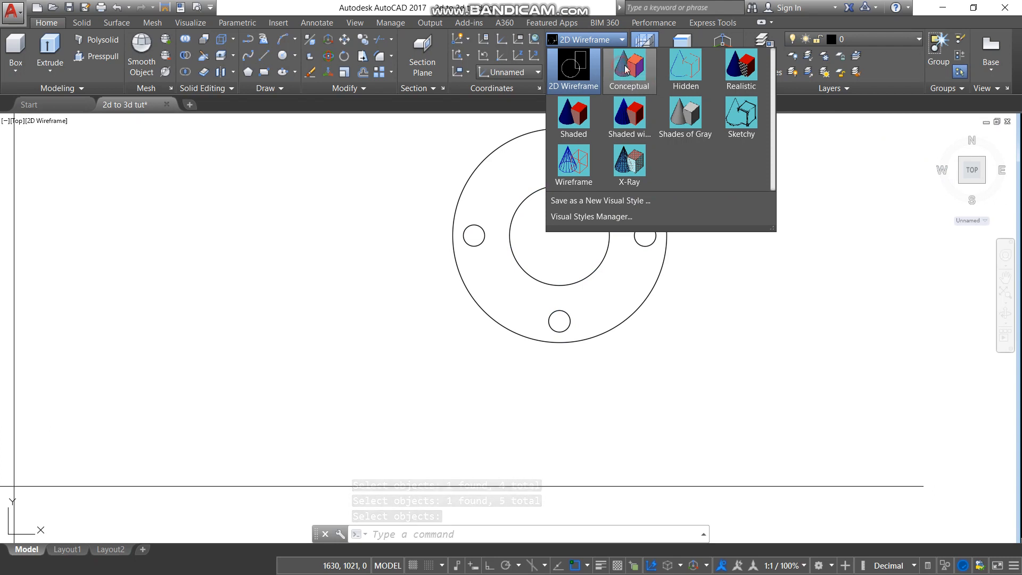
{"action": "left_click", "coordinate": [623, 69]}
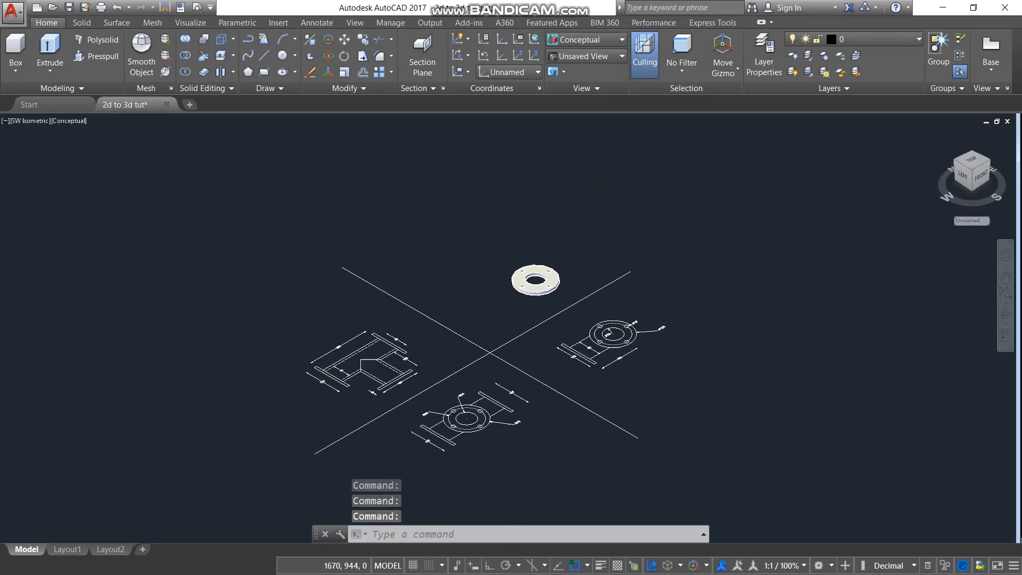
{"action": "scroll", "coordinate": [518, 301], "scroll_direction": "up", "scroll_amount": 5}
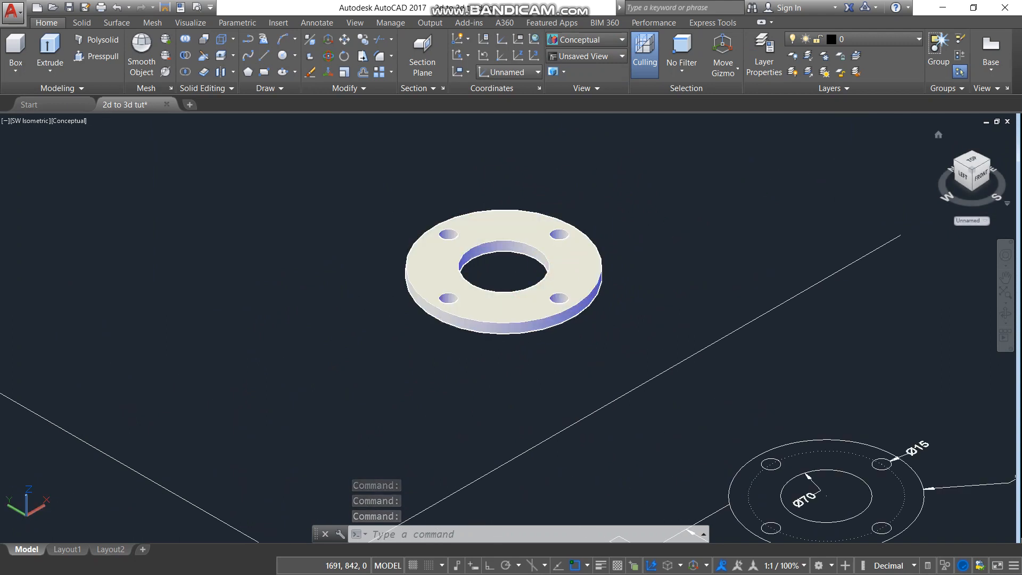
In the top view, copy the side view's Ø70 bore circle from its centre to the empty area above and left of the flange solid
{"action": "left_click", "coordinate": [972, 159]}
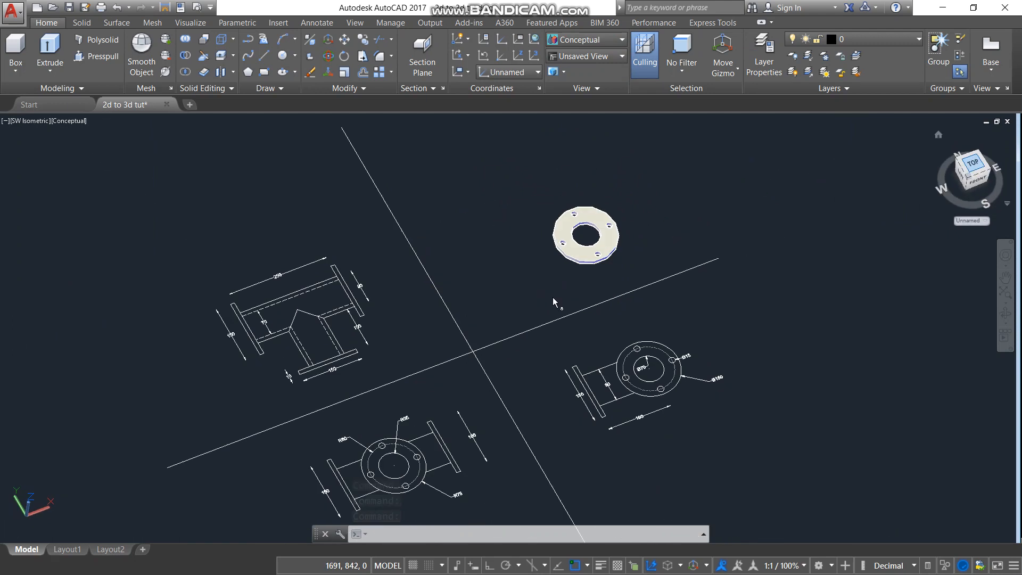
{"action": "scroll", "coordinate": [599, 299], "scroll_direction": "up", "scroll_amount": 3}
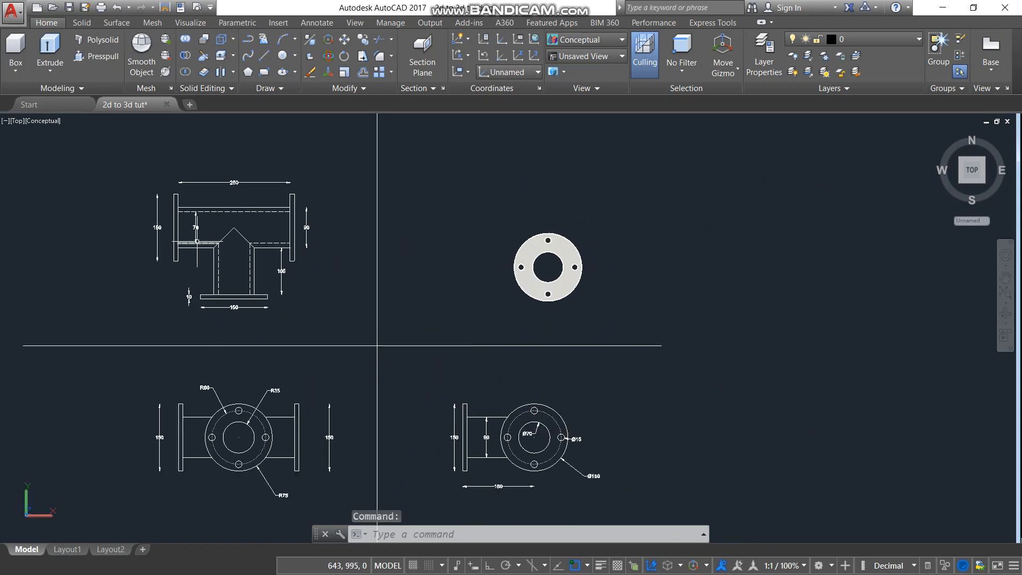
{"action": "scroll", "coordinate": [198, 241], "scroll_direction": "up", "scroll_amount": 3}
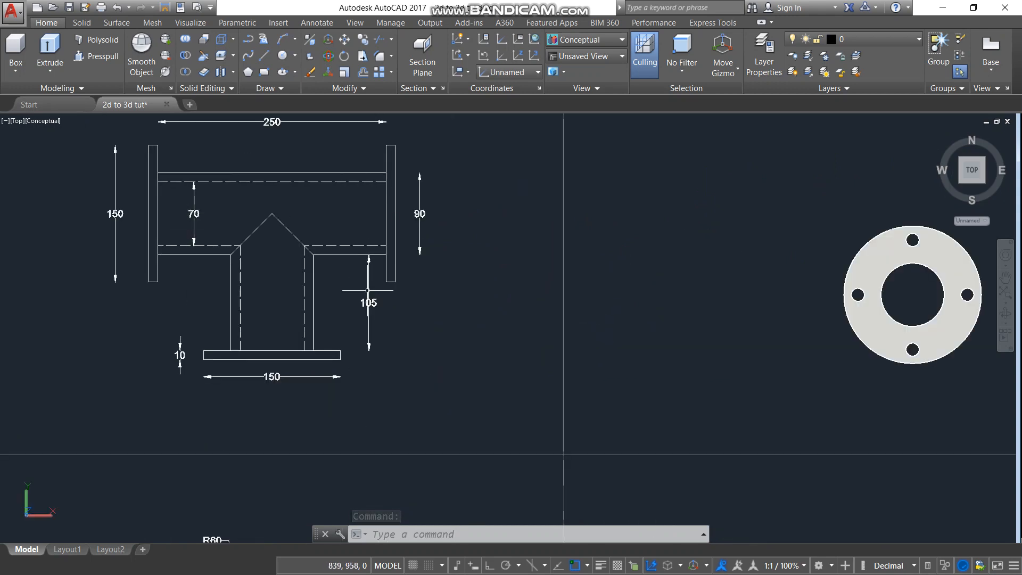
{"action": "scroll", "coordinate": [747, 268], "scroll_direction": "down", "scroll_amount": 2}
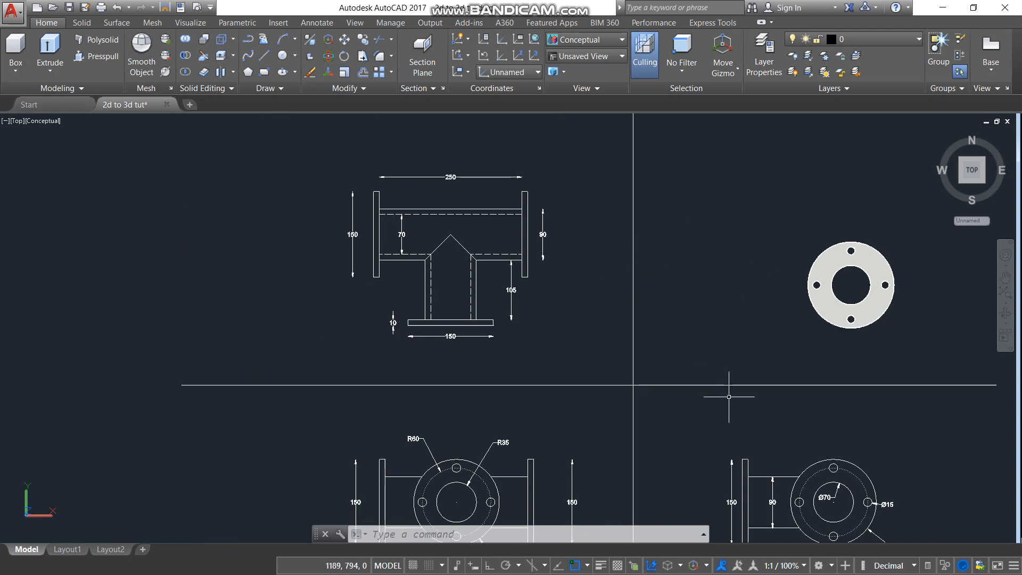
{"action": "scroll", "coordinate": [576, 302], "scroll_direction": "down", "scroll_amount": 2}
{"action": "scroll", "coordinate": [698, 428], "scroll_direction": "up", "scroll_amount": 3}
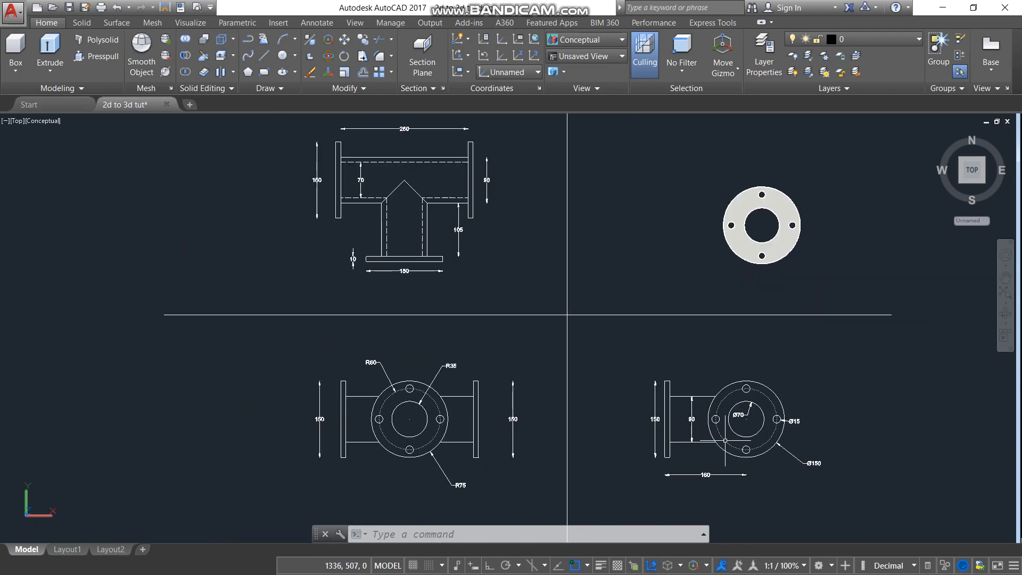
{"action": "left_click", "coordinate": [731, 435]}
{"action": "right_click", "coordinate": [736, 432]}
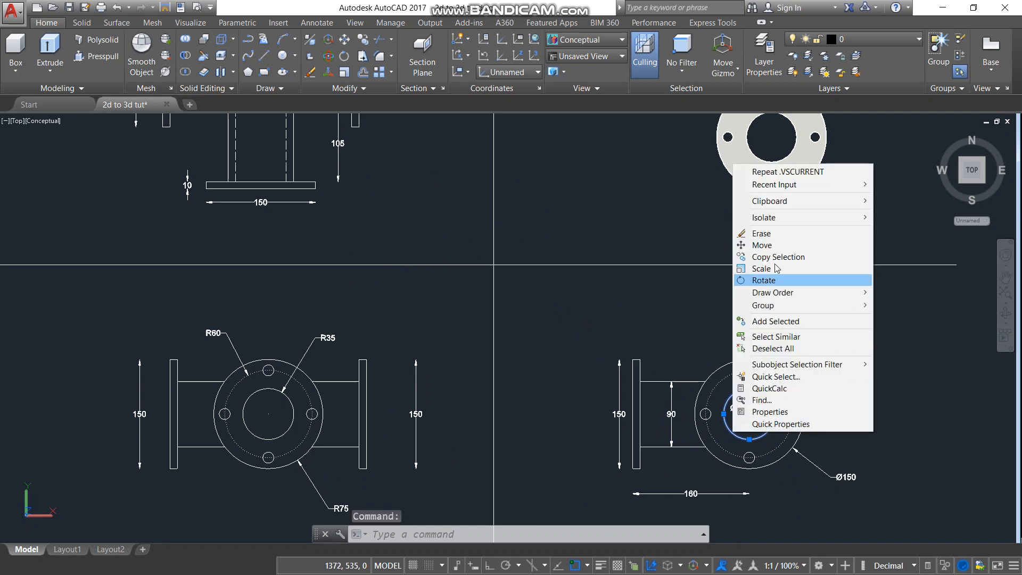
{"action": "left_click", "coordinate": [769, 255]}
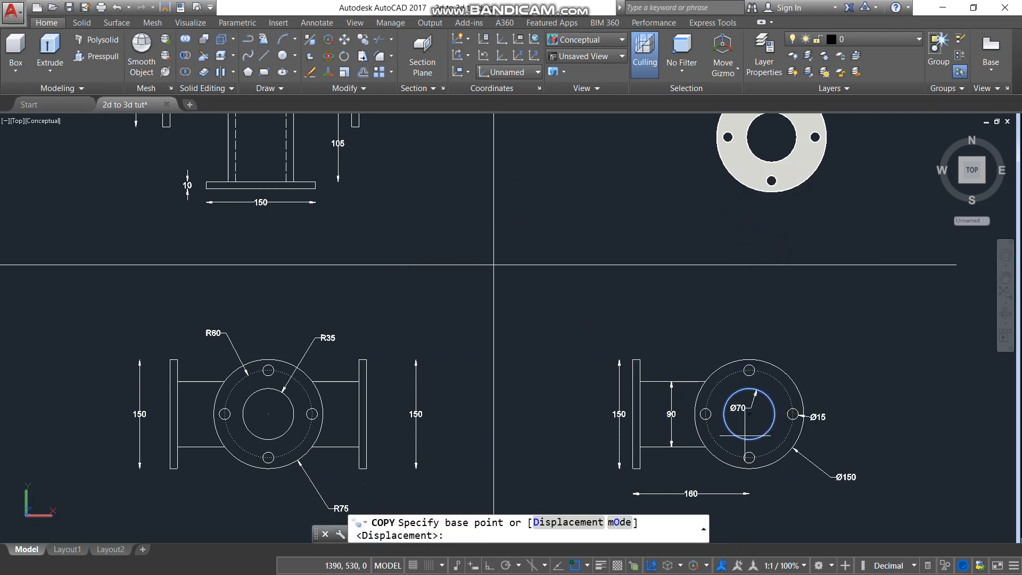
{"action": "left_click", "coordinate": [749, 414]}
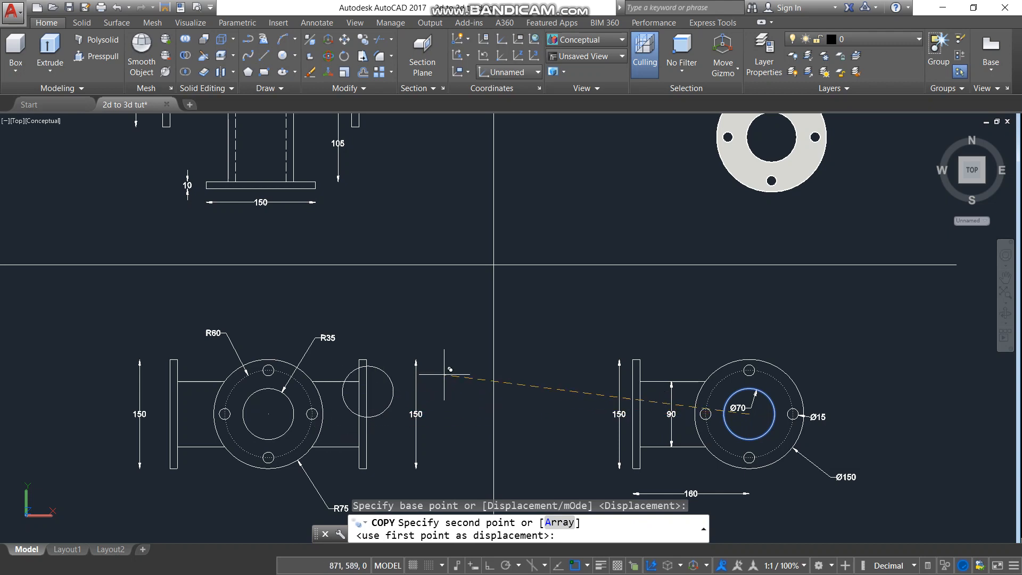
{"action": "scroll", "coordinate": [445, 375], "scroll_direction": "down", "scroll_amount": 4}
{"action": "scroll", "coordinate": [541, 223], "scroll_direction": "up", "scroll_amount": 3}
{"action": "left_click", "coordinate": [501, 219]}
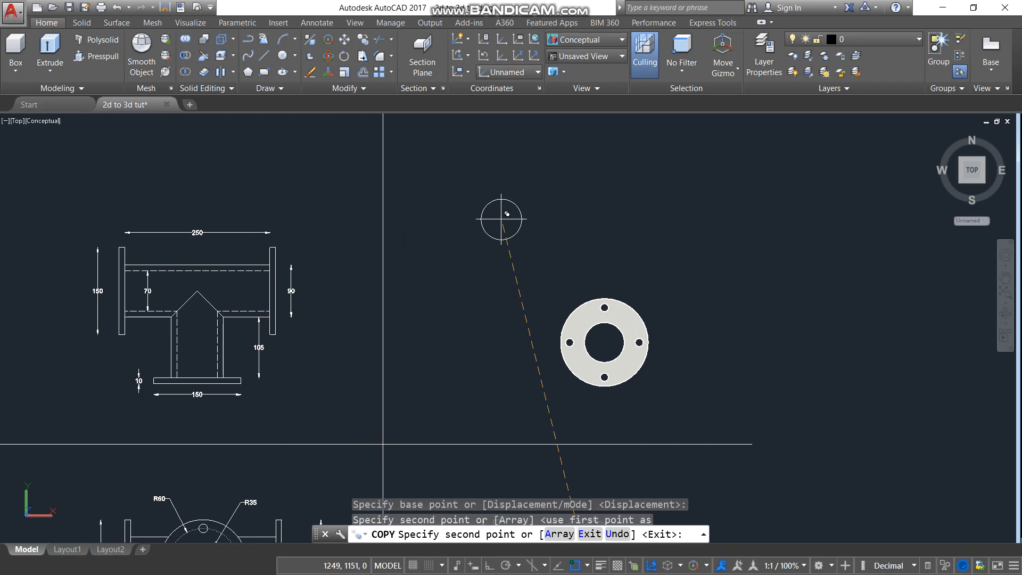
{"action": "key", "text": "Escape"}
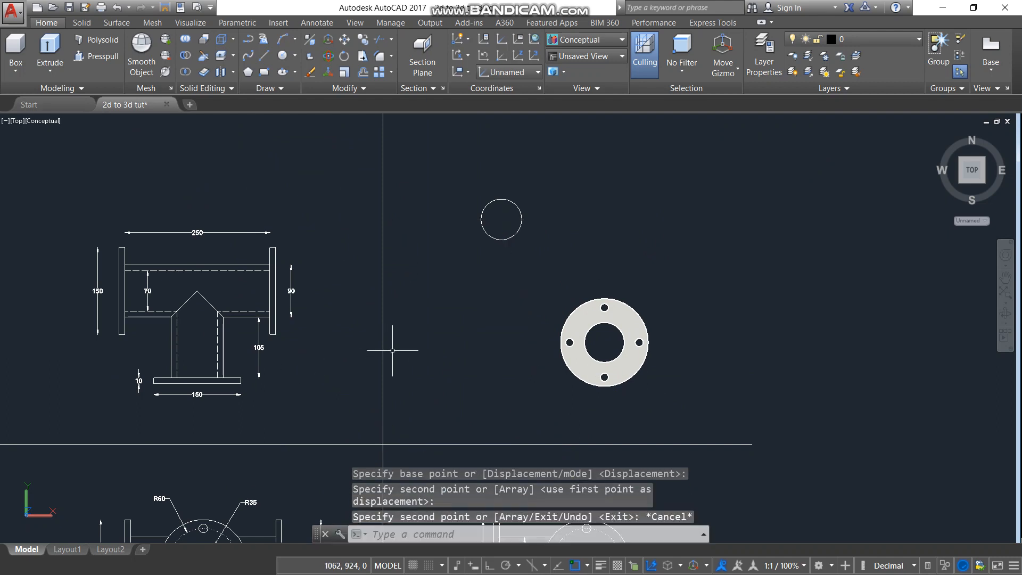
Examine the front and side views for the pipe's outer diameter, bore diameter and length dimensions
{"action": "scroll", "coordinate": [193, 306], "scroll_direction": "up", "scroll_amount": 3}
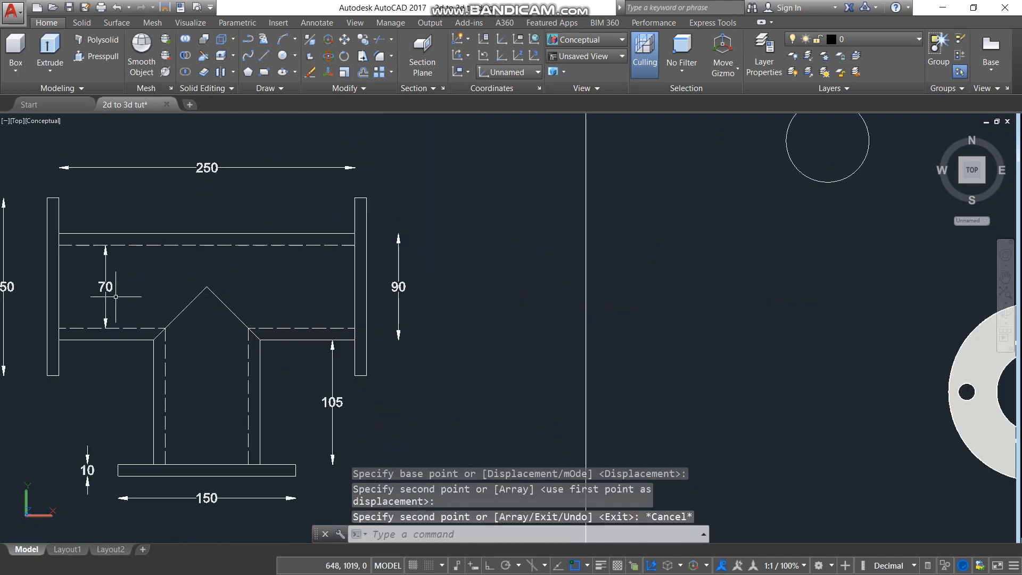
{"action": "scroll", "coordinate": [820, 258], "scroll_direction": "down", "scroll_amount": 4}
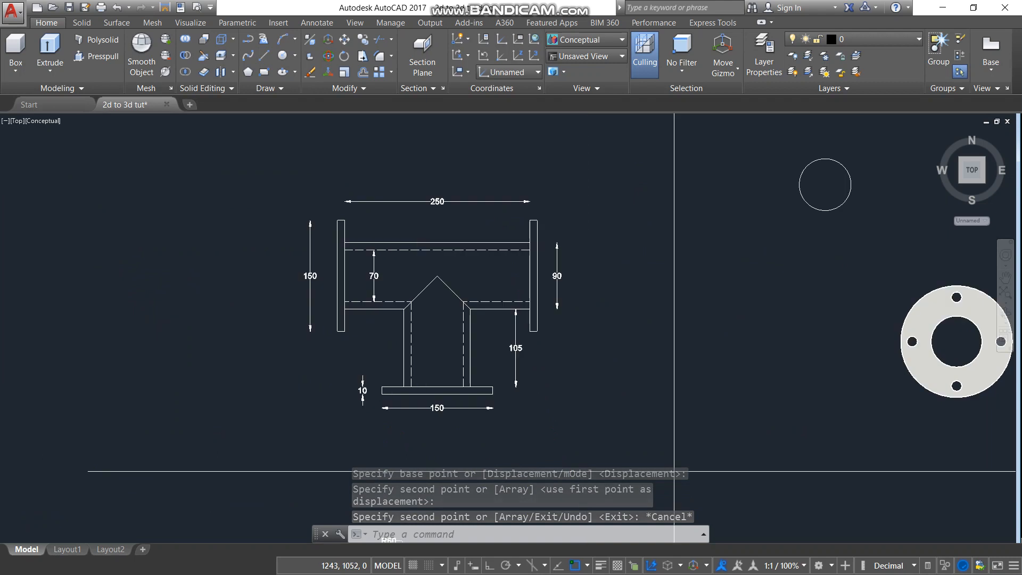
{"action": "scroll", "coordinate": [855, 200], "scroll_direction": "up", "scroll_amount": 3}
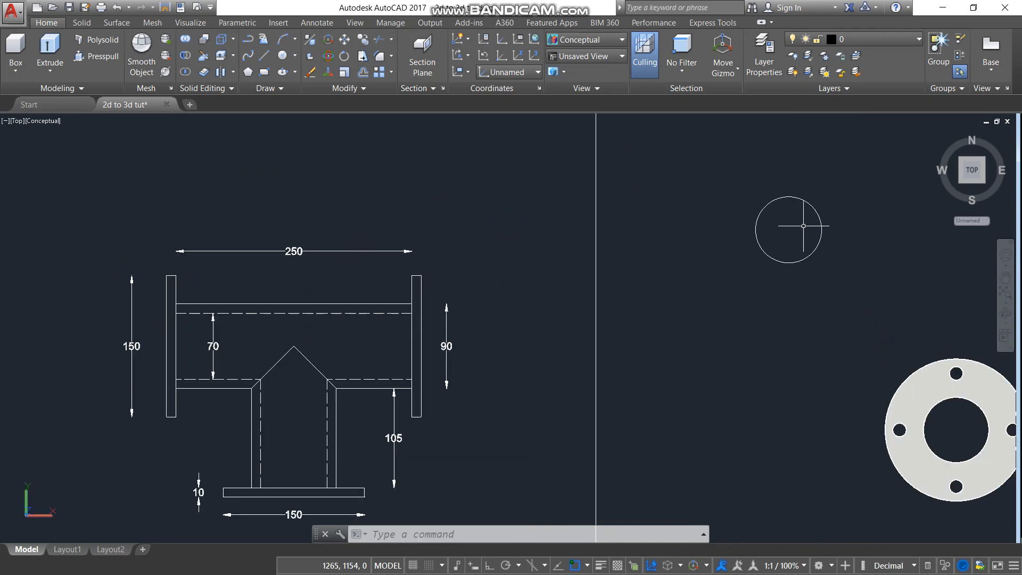
{"action": "scroll", "coordinate": [803, 226], "scroll_direction": "down", "scroll_amount": 5}
{"action": "scroll", "coordinate": [832, 485], "scroll_direction": "up", "scroll_amount": 4}
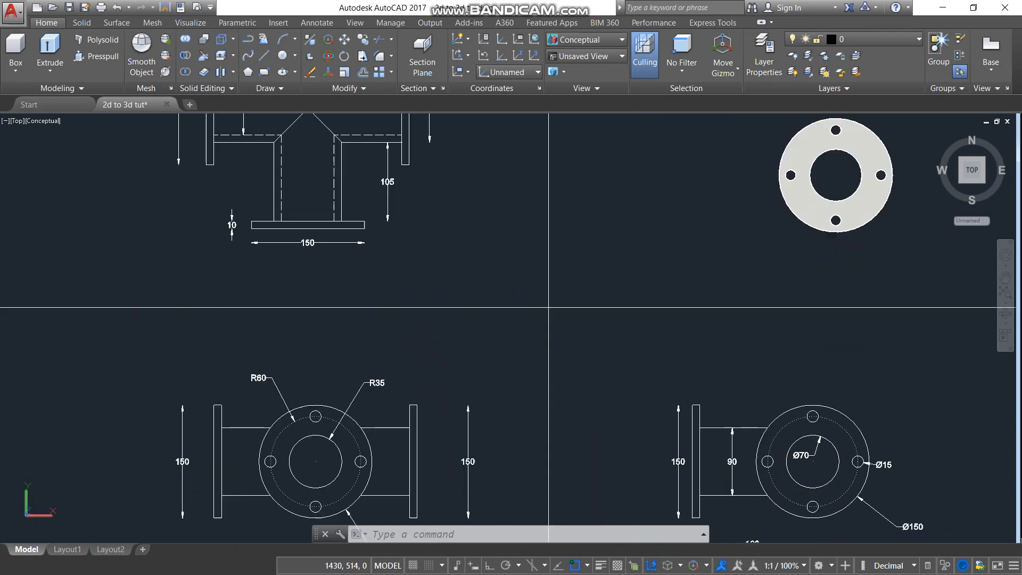
{"action": "scroll", "coordinate": [852, 468], "scroll_direction": "up", "scroll_amount": 2}
{"action": "scroll", "coordinate": [832, 442], "scroll_direction": "down", "scroll_amount": 4}
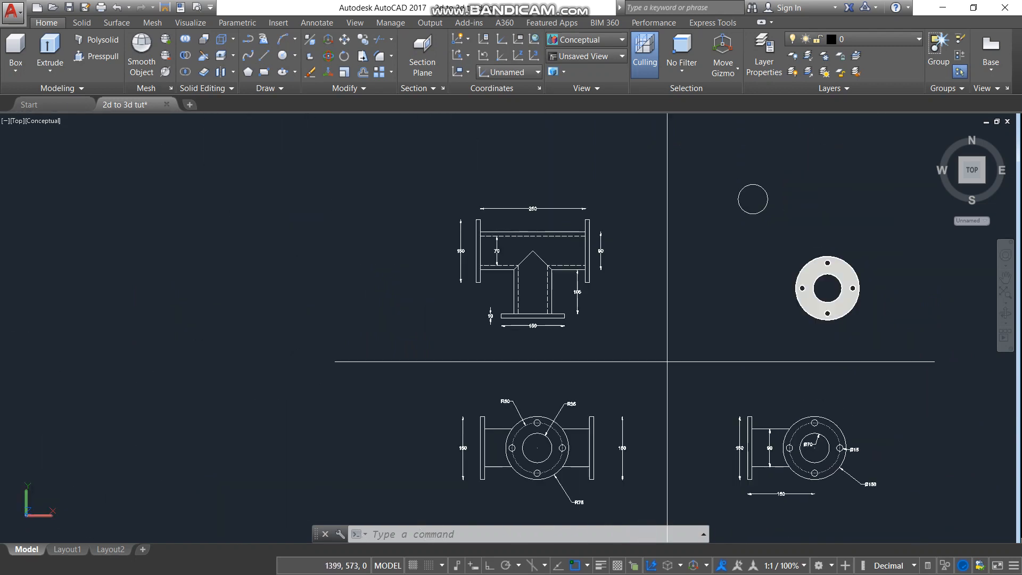
{"action": "scroll", "coordinate": [542, 243], "scroll_direction": "up", "scroll_amount": 3}
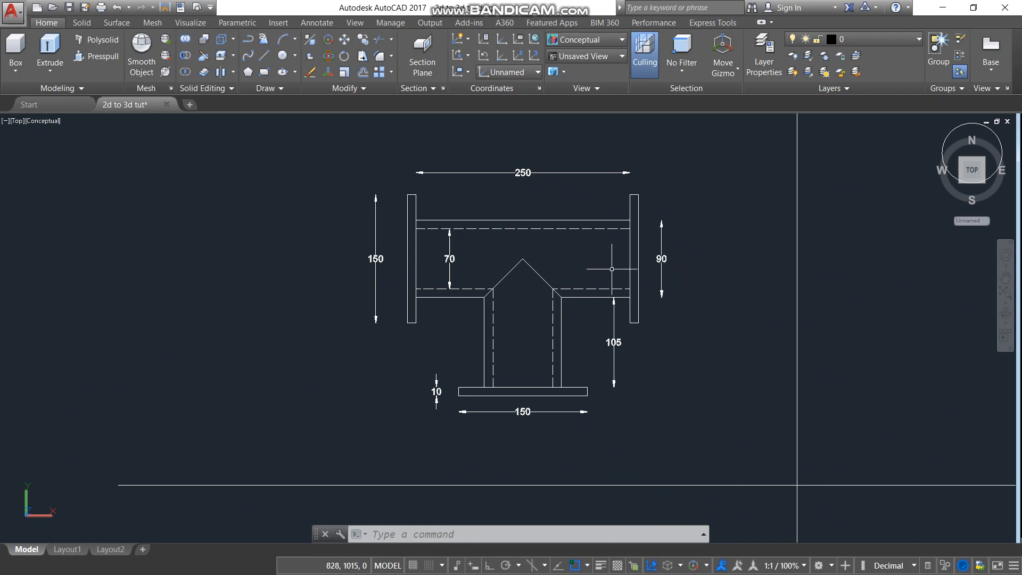
{"action": "scroll", "coordinate": [562, 351], "scroll_direction": "down", "scroll_amount": 2}
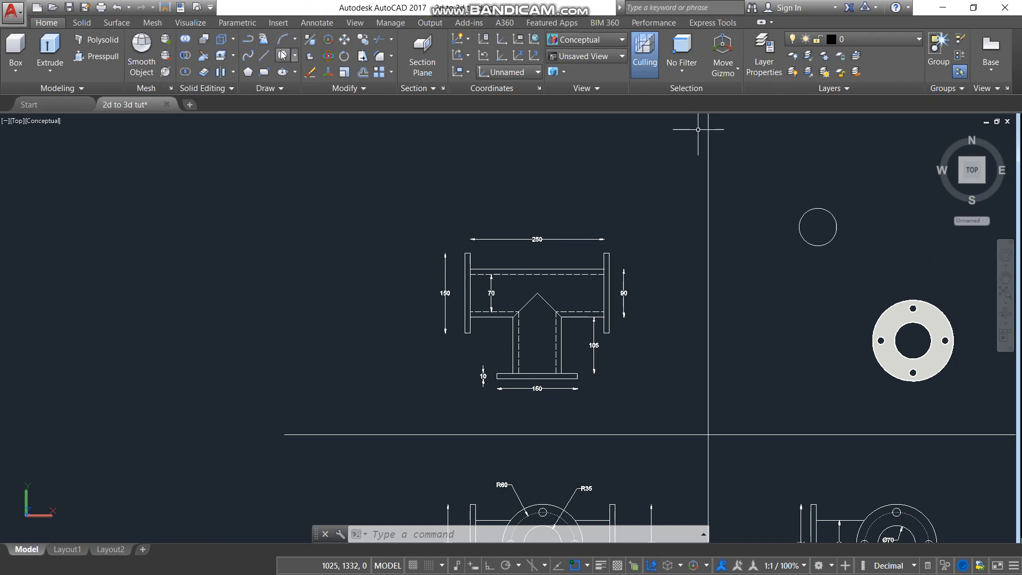
Draw a circle of diameter 90 concentric with the copied Ø70 bore circle above the flange
{"action": "left_click", "coordinate": [283, 55]}
{"action": "scroll", "coordinate": [848, 229], "scroll_direction": "up", "scroll_amount": 5}
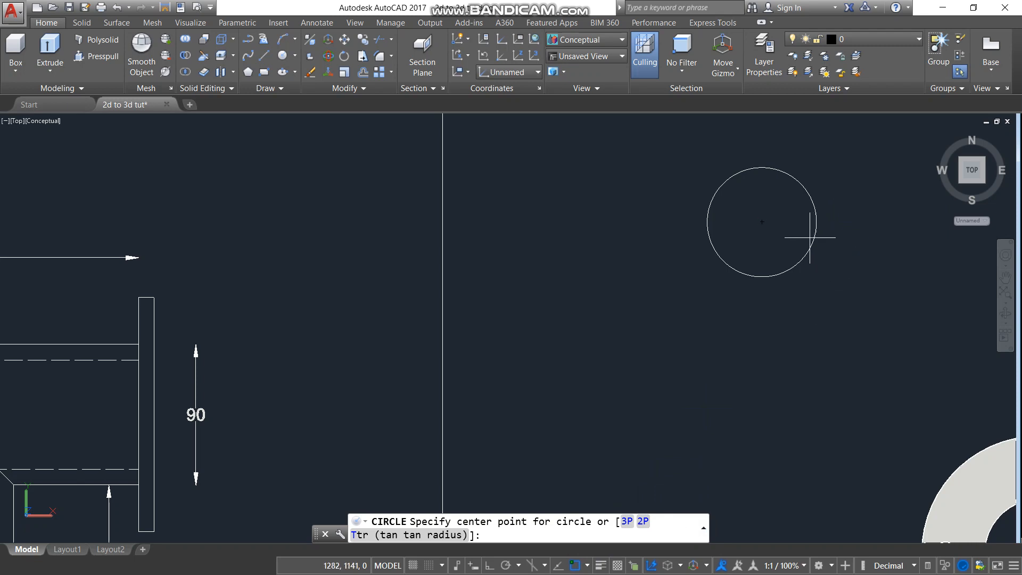
{"action": "left_click", "coordinate": [762, 222]}
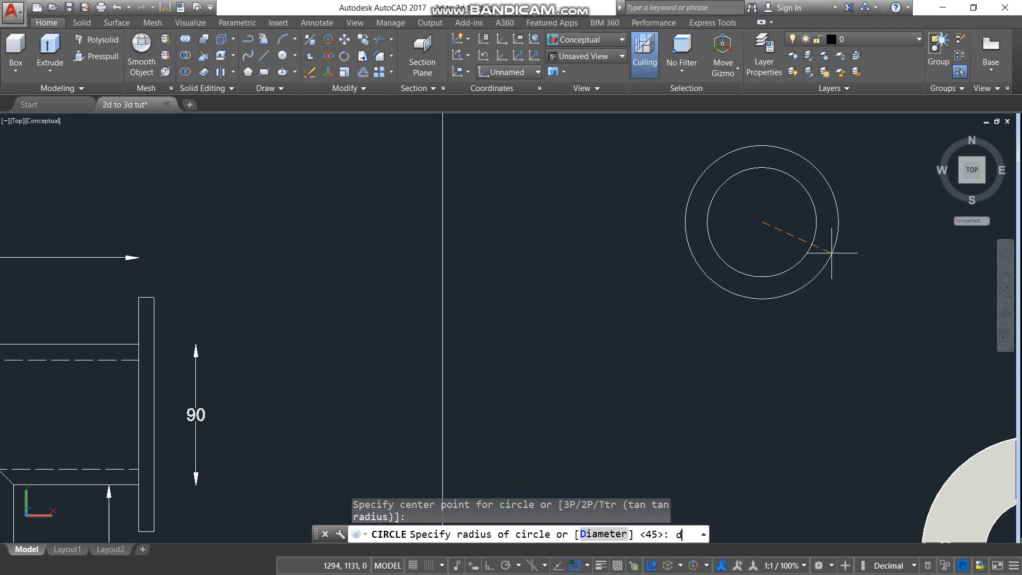
{"action": "key", "text": "Return"}
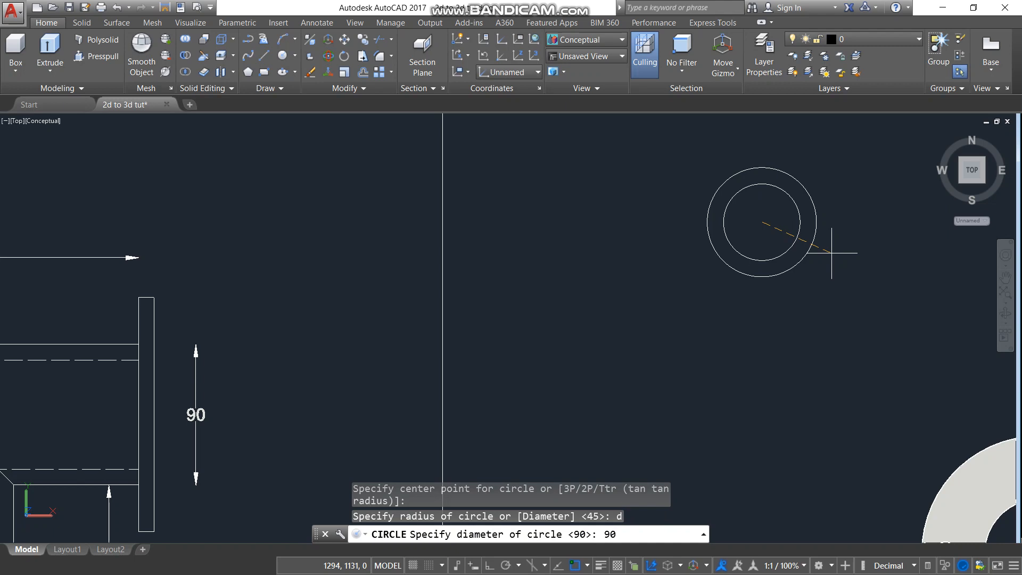
{"action": "key", "text": "Return"}
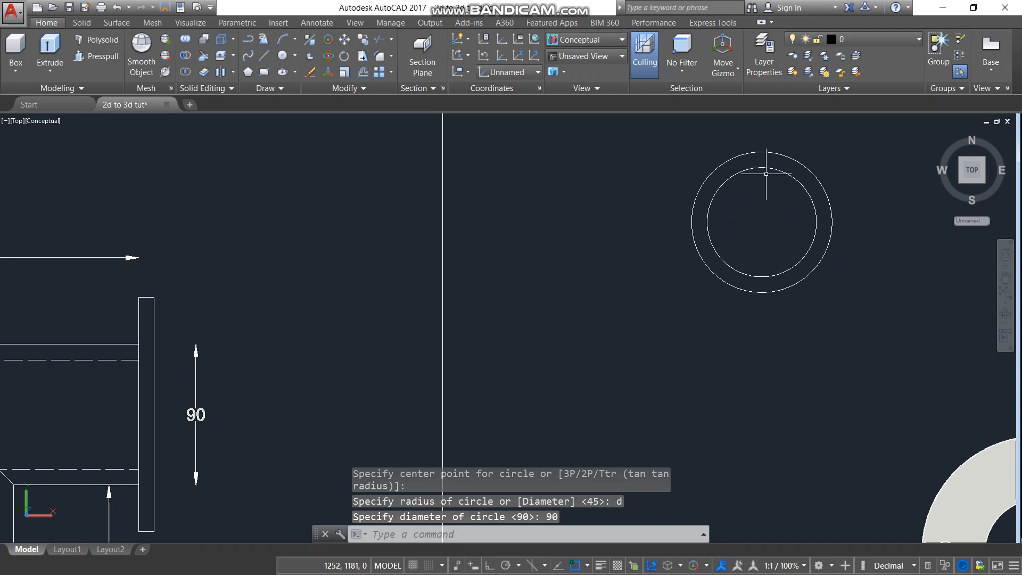
Copy the concentric Ø70 and Ø90 circles from their centre to the empty area on their right, above the flange
{"action": "scroll", "coordinate": [767, 173], "scroll_direction": "up", "scroll_amount": 2}
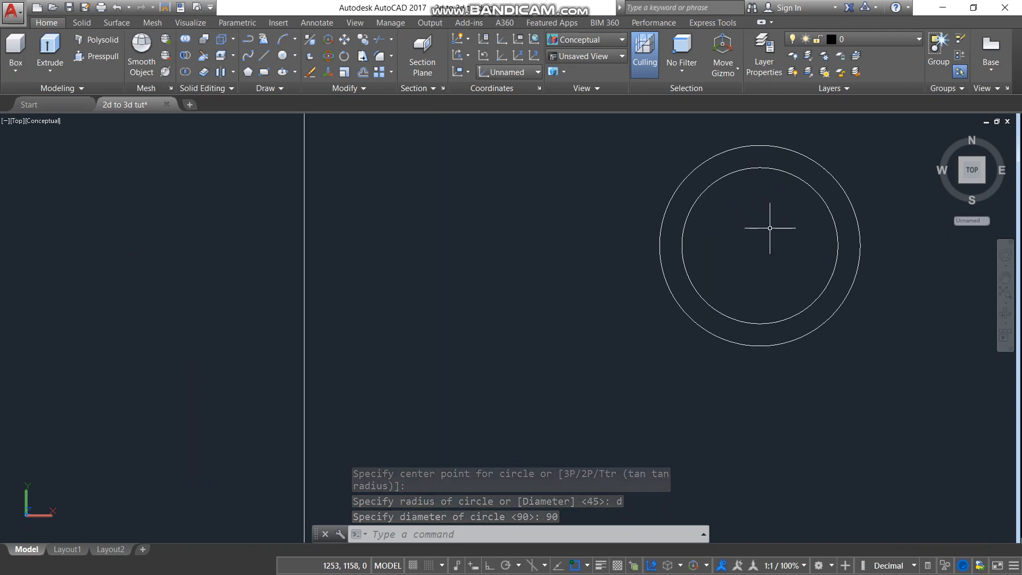
{"action": "scroll", "coordinate": [708, 160], "scroll_direction": "down", "scroll_amount": 2}
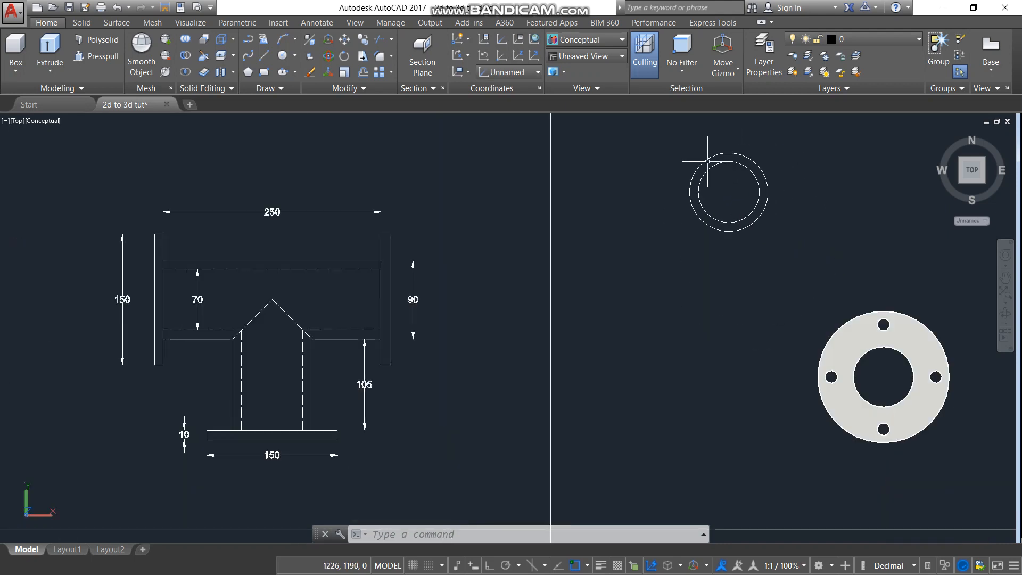
{"action": "scroll", "coordinate": [740, 159], "scroll_direction": "up", "scroll_amount": 2}
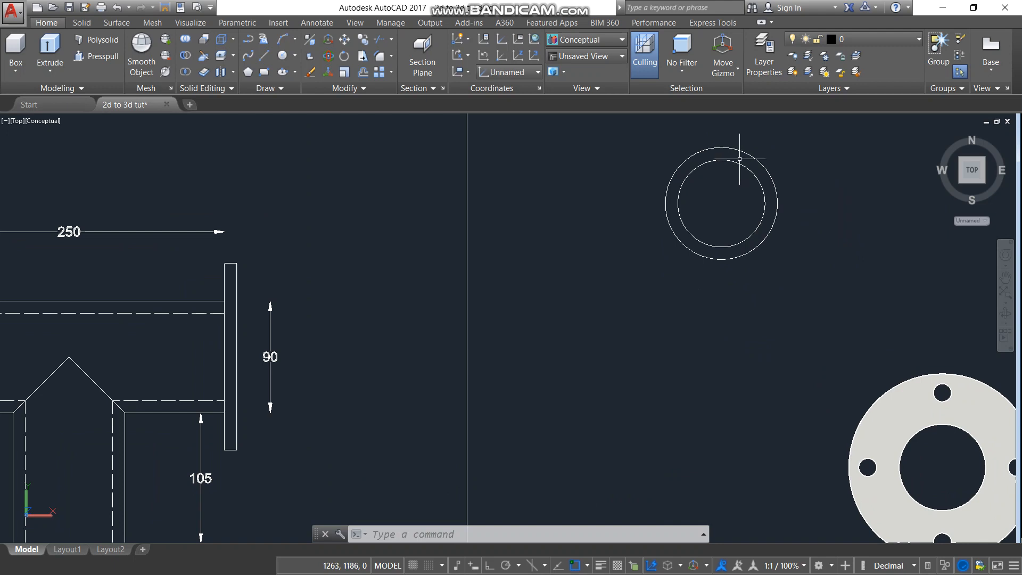
{"action": "scroll", "coordinate": [678, 191], "scroll_direction": "down", "scroll_amount": 2}
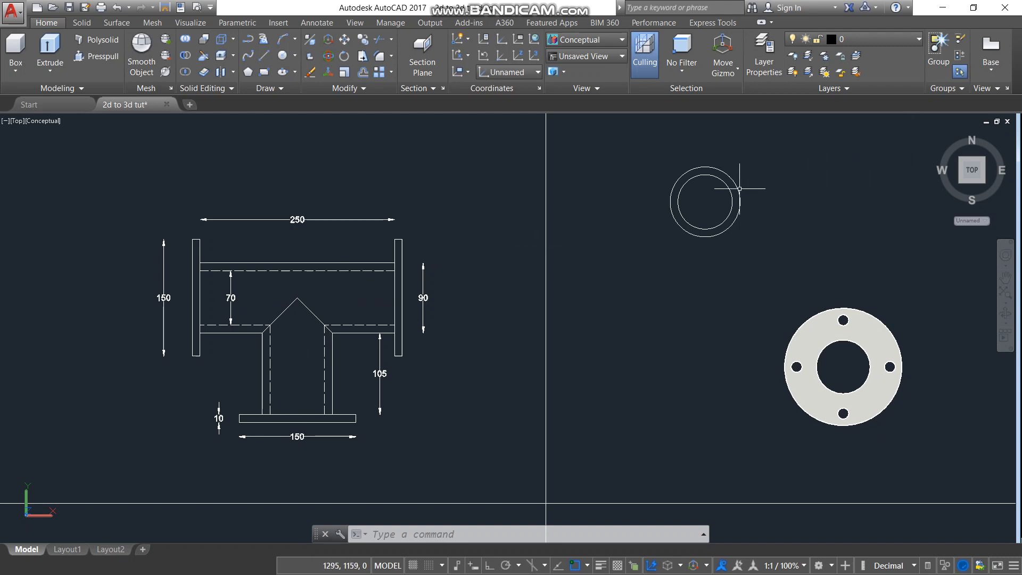
{"action": "scroll", "coordinate": [740, 189], "scroll_direction": "up", "scroll_amount": 2}
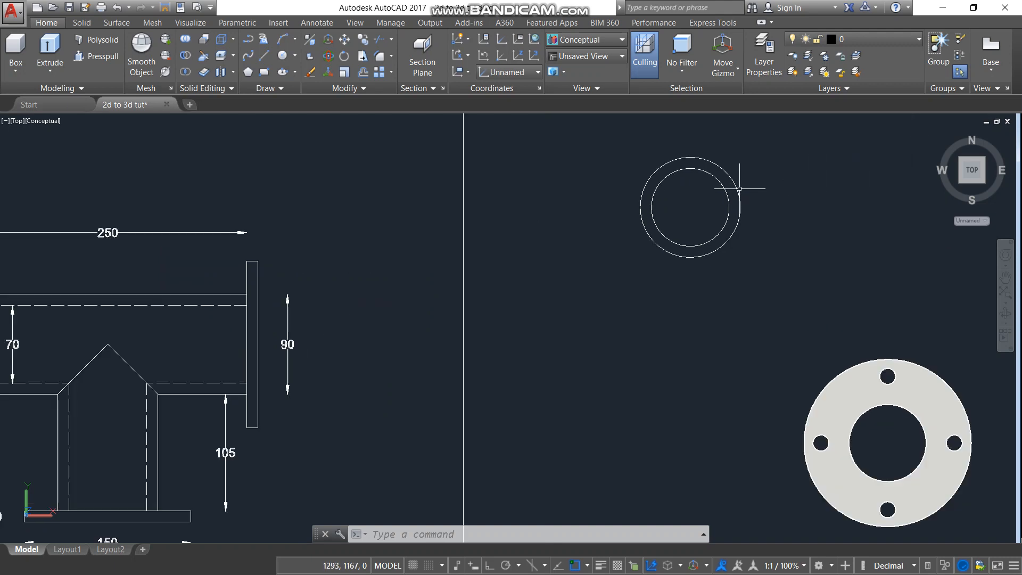
{"action": "left_click", "coordinate": [616, 141]}
{"action": "left_click", "coordinate": [847, 302]}
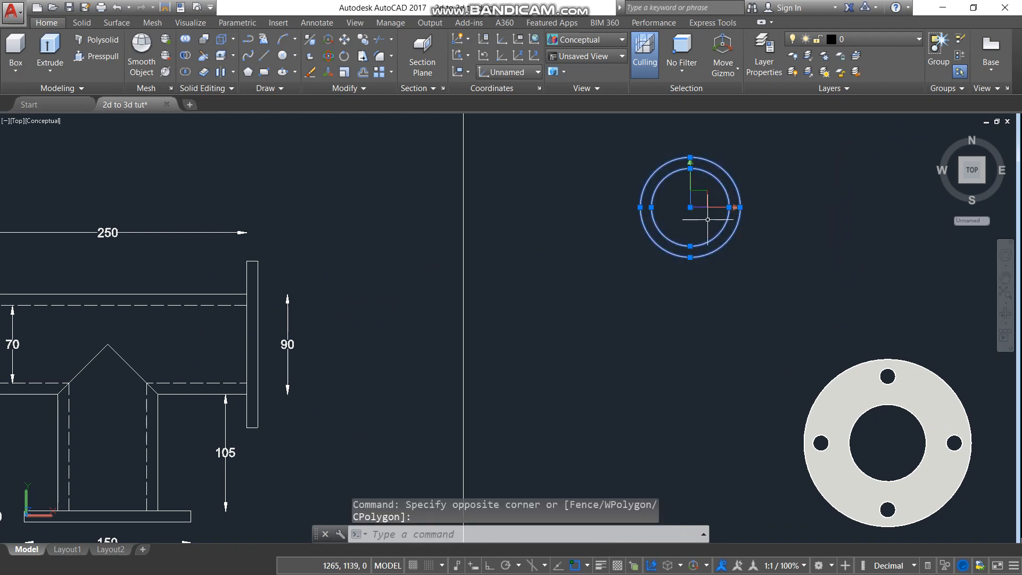
{"action": "left_click", "coordinate": [364, 40]}
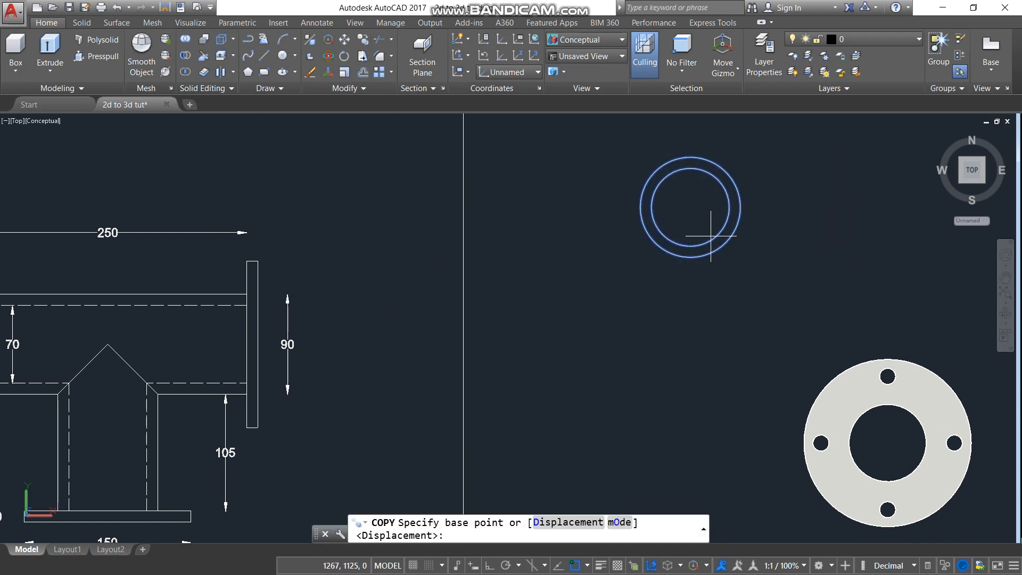
{"action": "left_click", "coordinate": [691, 207]}
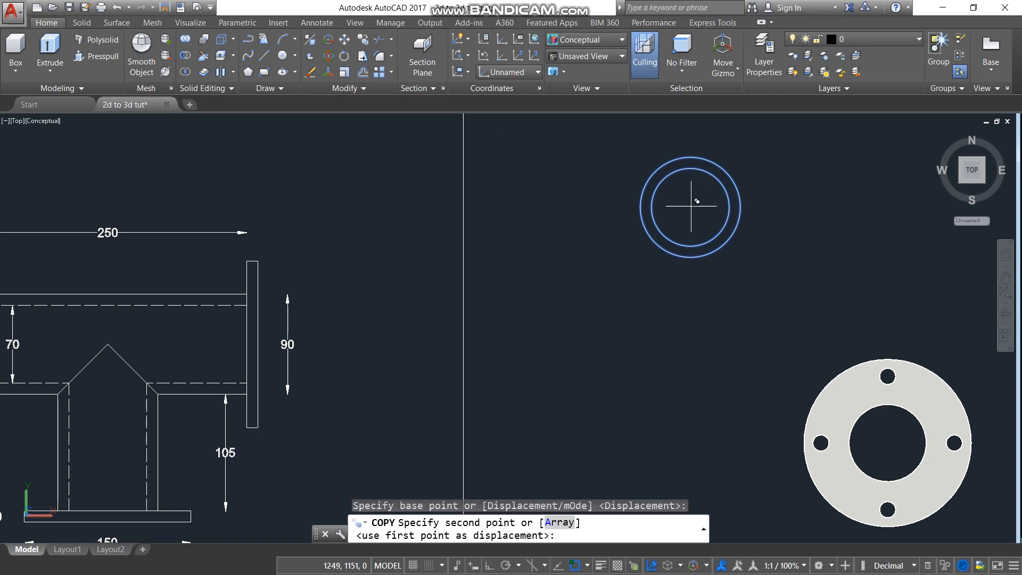
{"action": "scroll", "coordinate": [857, 247], "scroll_direction": "down", "scroll_amount": 3}
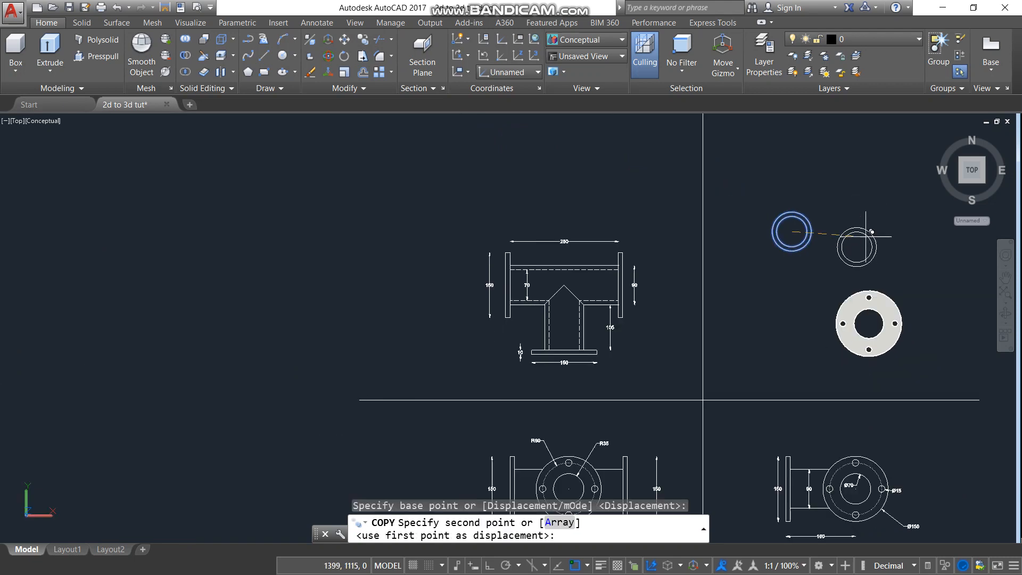
{"action": "left_click", "coordinate": [905, 231]}
{"action": "key", "text": "Escape"}
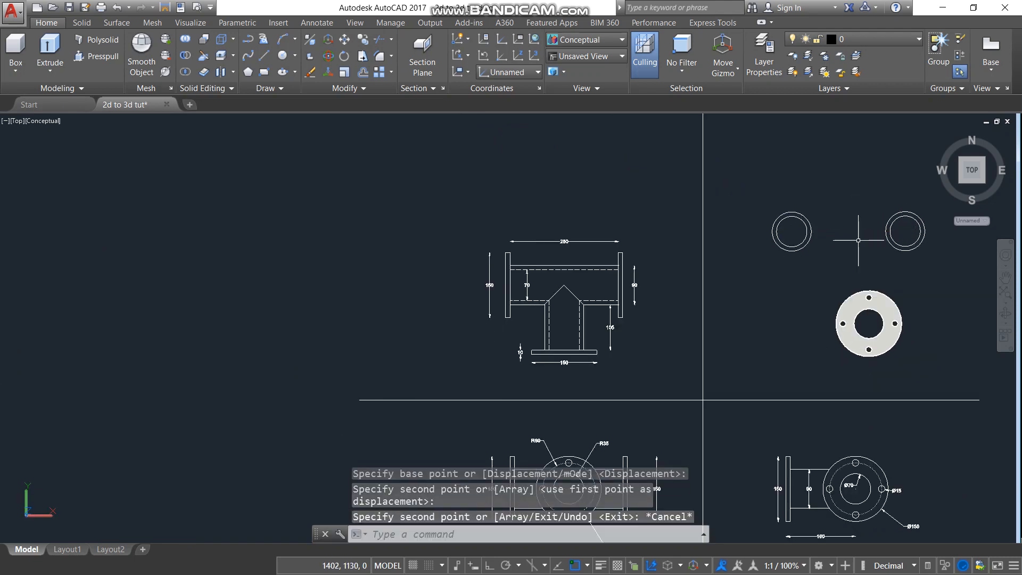
Set the visual style to 2D Wireframe and extrude the original Ø70 and Ø90 circles to a height of 250
{"action": "scroll", "coordinate": [794, 223], "scroll_direction": "up", "scroll_amount": 3}
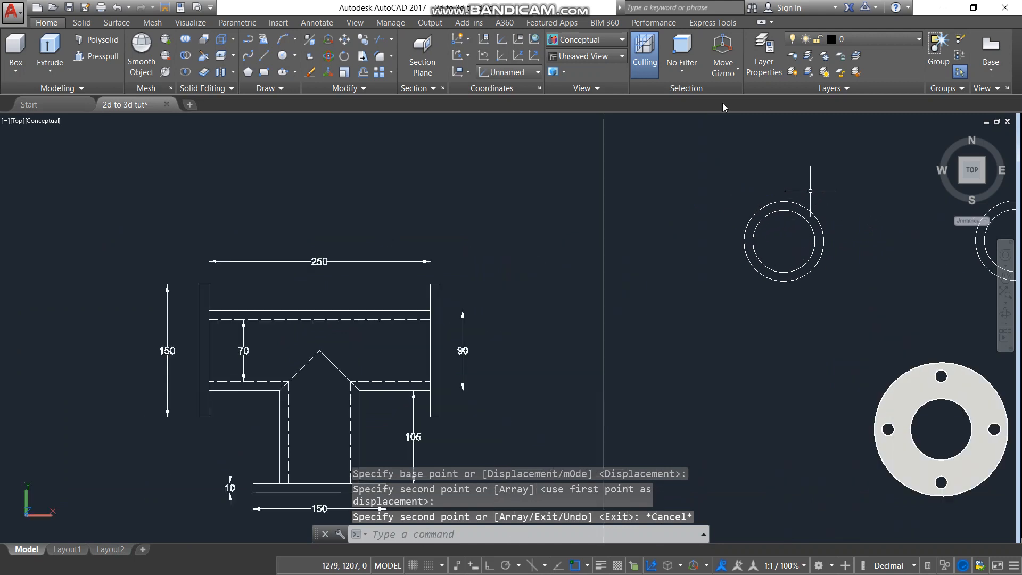
{"action": "left_click", "coordinate": [623, 42]}
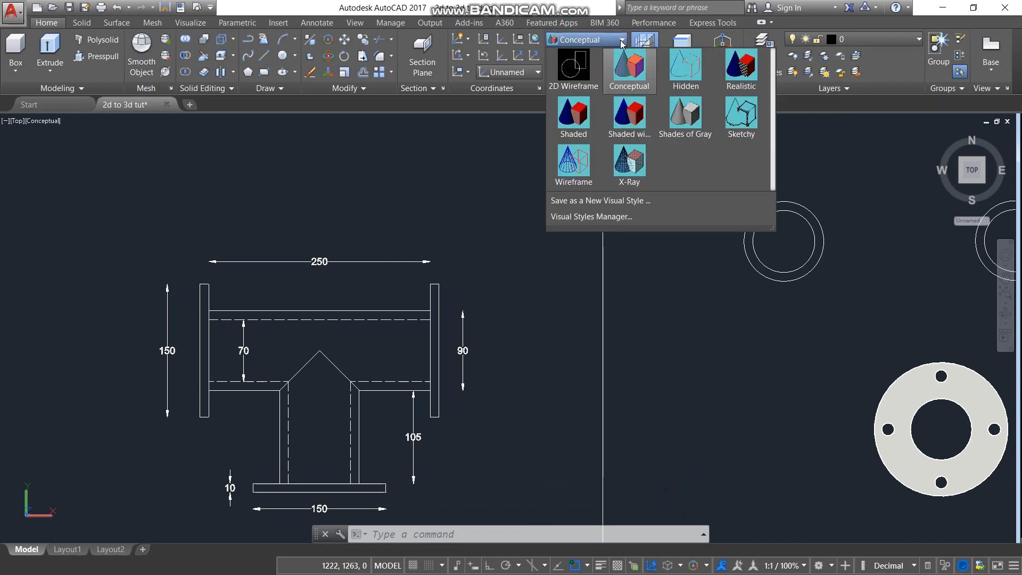
{"action": "left_click", "coordinate": [589, 78]}
{"action": "scroll", "coordinate": [808, 248], "scroll_direction": "up", "scroll_amount": 4}
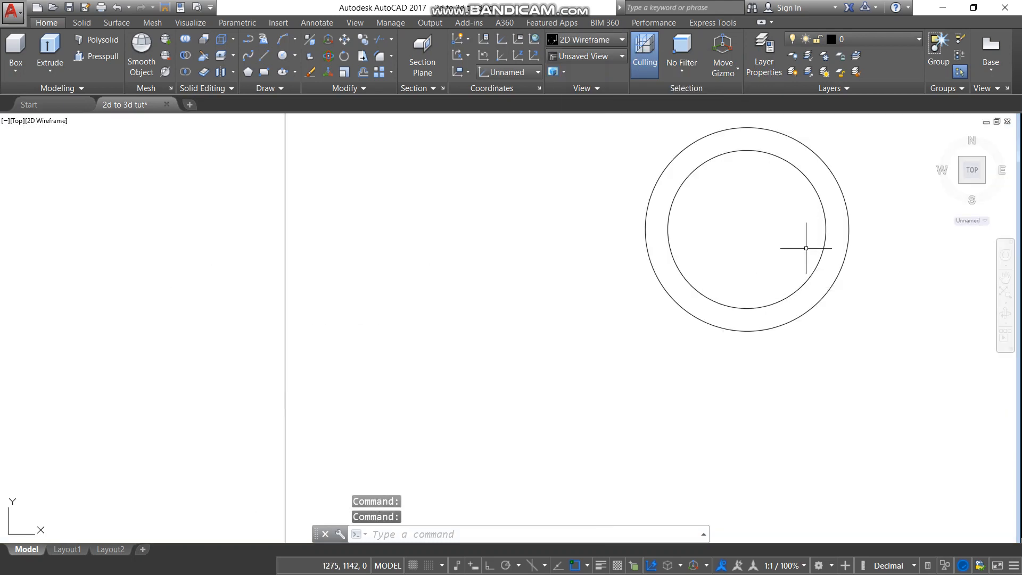
{"action": "left_click", "coordinate": [826, 226]}
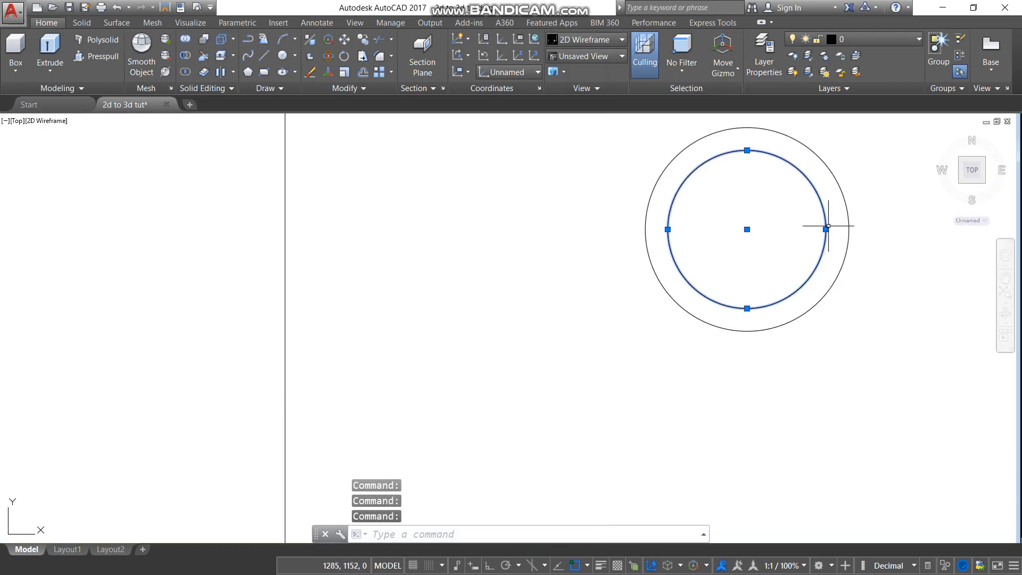
{"action": "left_click", "coordinate": [848, 215]}
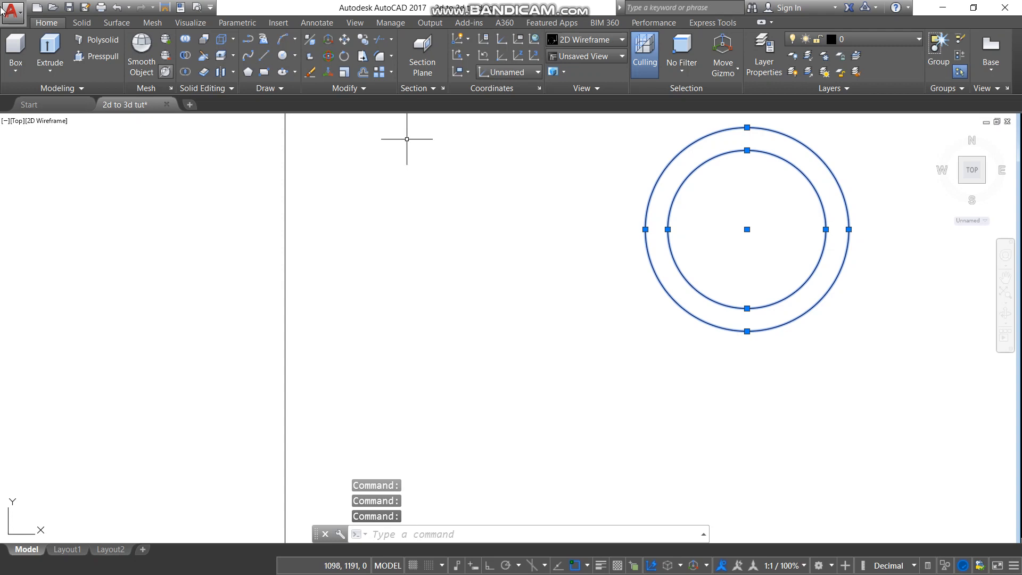
{"action": "scroll", "coordinate": [570, 244], "scroll_direction": "down", "scroll_amount": 6}
{"action": "scroll", "coordinate": [303, 314], "scroll_direction": "up", "scroll_amount": 2}
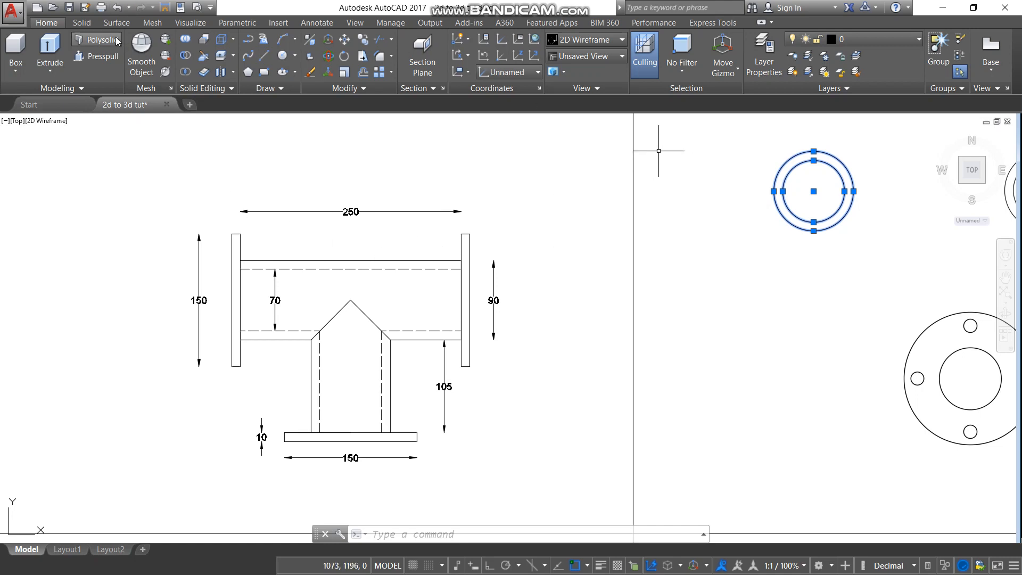
{"action": "left_click", "coordinate": [50, 48]}
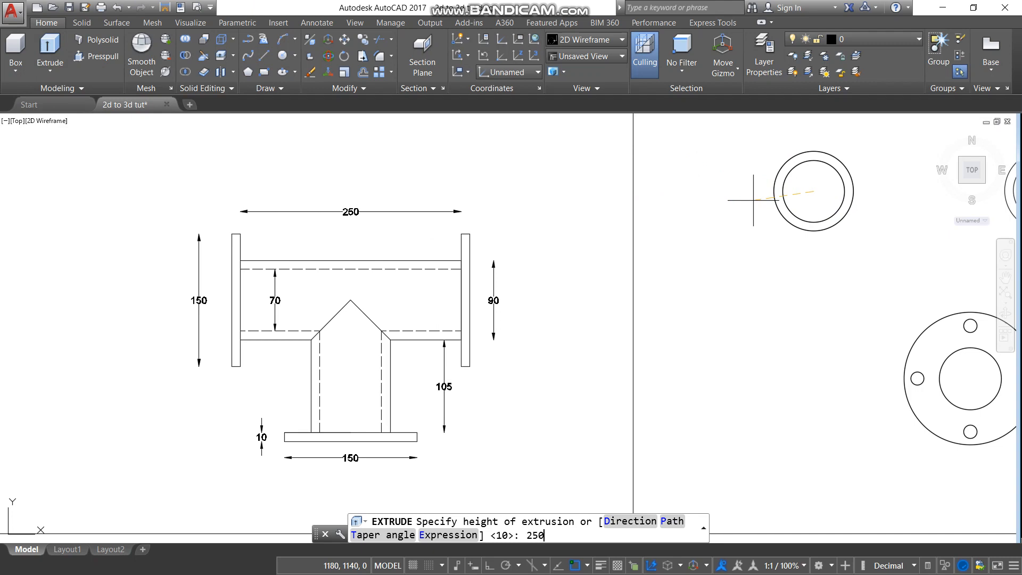
{"action": "key", "text": "Return"}
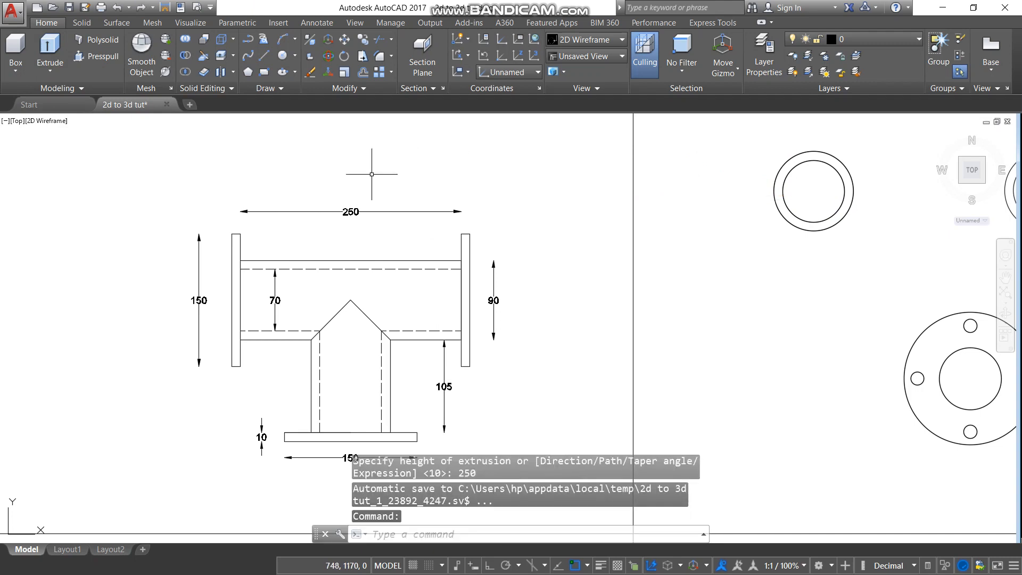
Check the branch dimensions in the front view and extrude the copied Ø70 and Ø90 circles to a height of 140
{"action": "scroll", "coordinate": [411, 291], "scroll_direction": "down", "scroll_amount": 2}
{"action": "scroll", "coordinate": [419, 376], "scroll_direction": "up", "scroll_amount": 2}
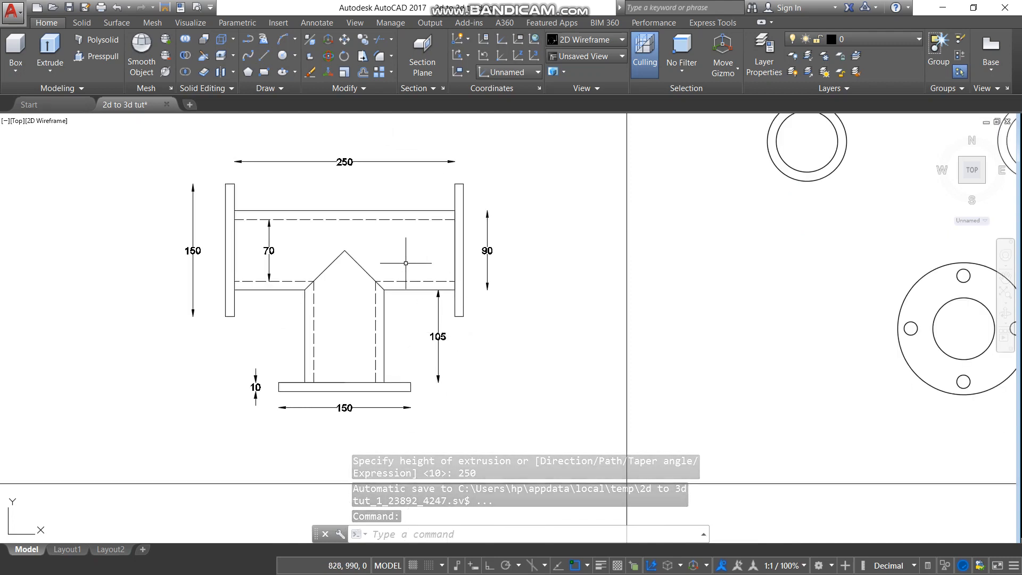
{"action": "scroll", "coordinate": [282, 251], "scroll_direction": "up", "scroll_amount": 2}
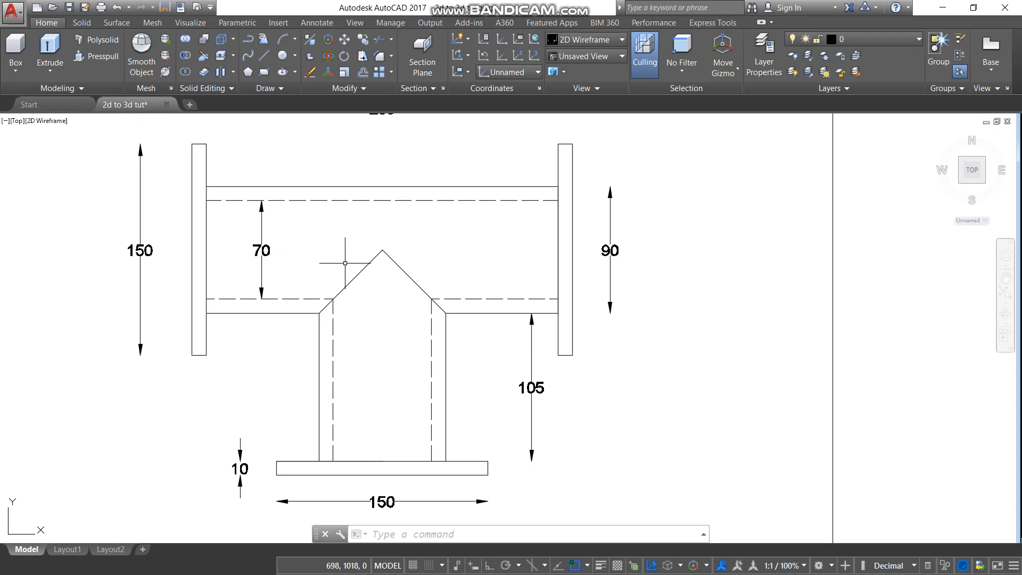
{"action": "scroll", "coordinate": [345, 263], "scroll_direction": "down", "scroll_amount": 6}
{"action": "scroll", "coordinate": [618, 190], "scroll_direction": "up", "scroll_amount": 2}
{"action": "scroll", "coordinate": [619, 190], "scroll_direction": "up", "scroll_amount": 2}
{"action": "left_click", "coordinate": [626, 199]}
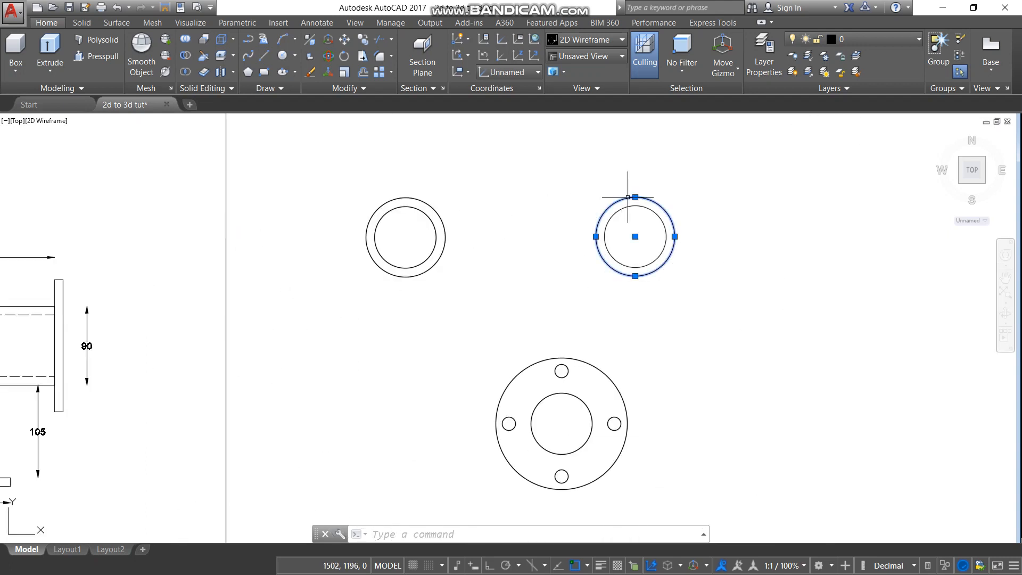
{"action": "left_click", "coordinate": [632, 206]}
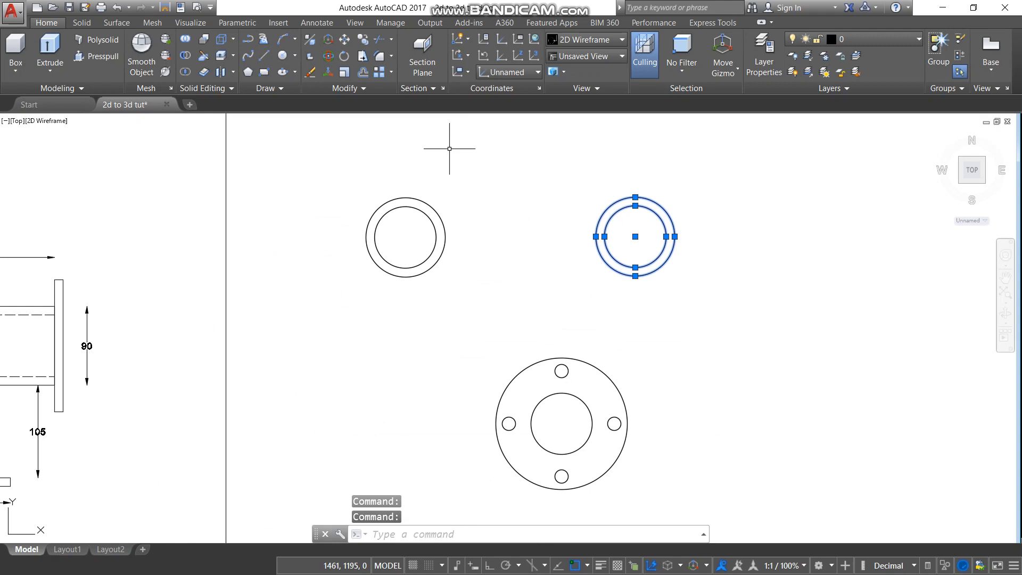
{"action": "left_click", "coordinate": [51, 56]}
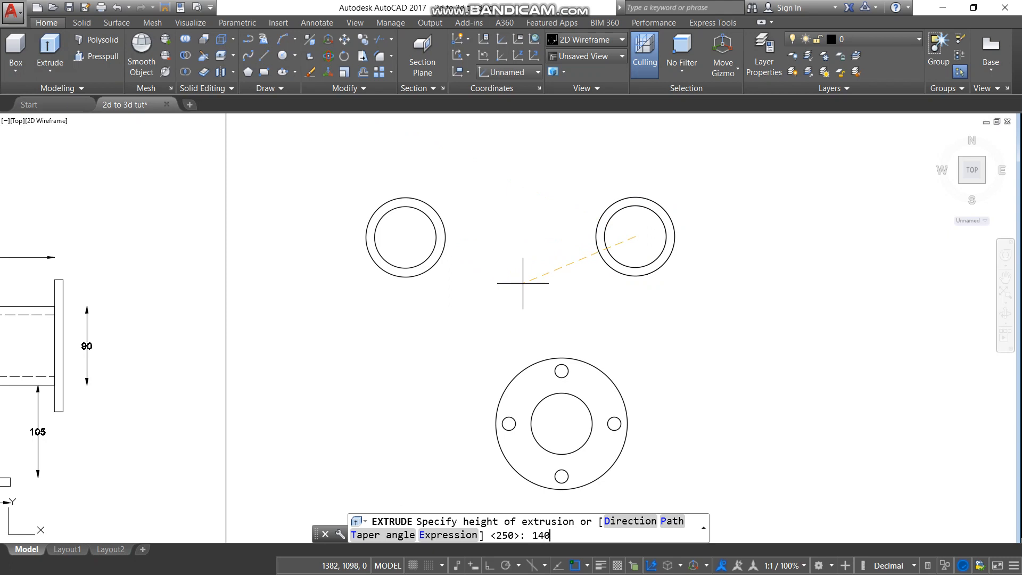
{"action": "key", "text": "Return"}
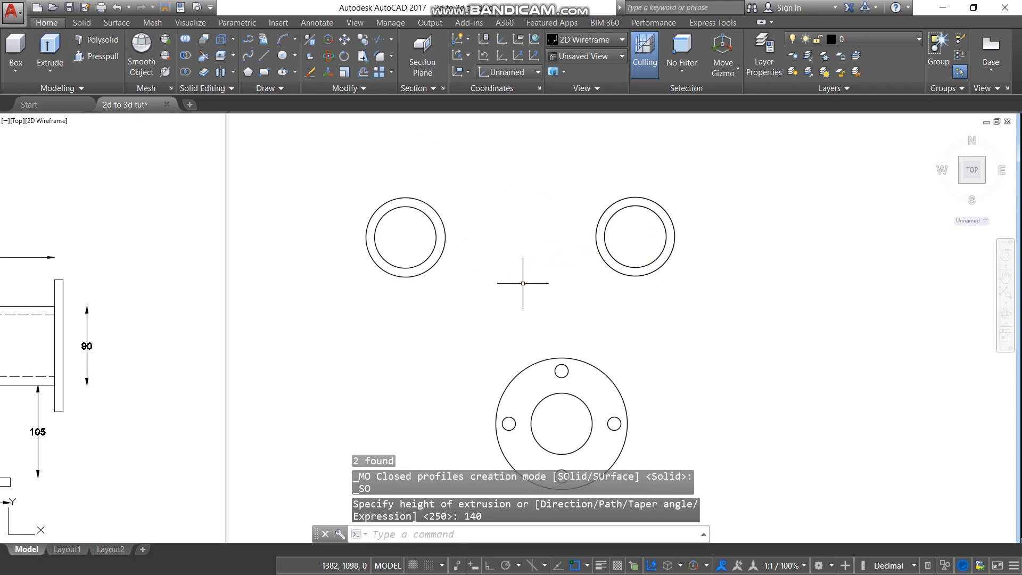
Show the extruded cylinders and the flange in the southwest isometric view with the Conceptual visual style
{"action": "left_click", "coordinate": [961, 182]}
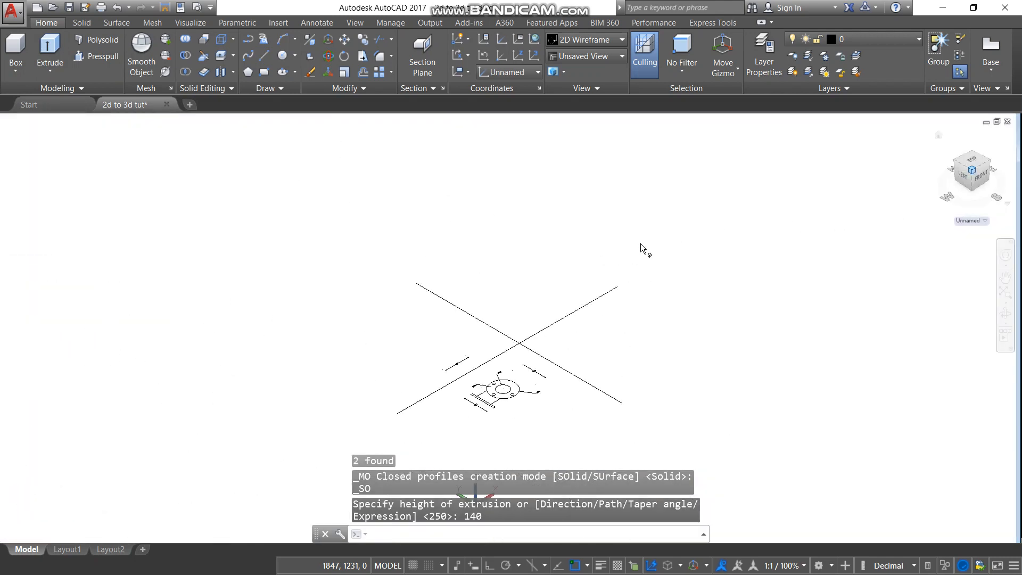
{"action": "scroll", "coordinate": [547, 261], "scroll_direction": "up", "scroll_amount": 6}
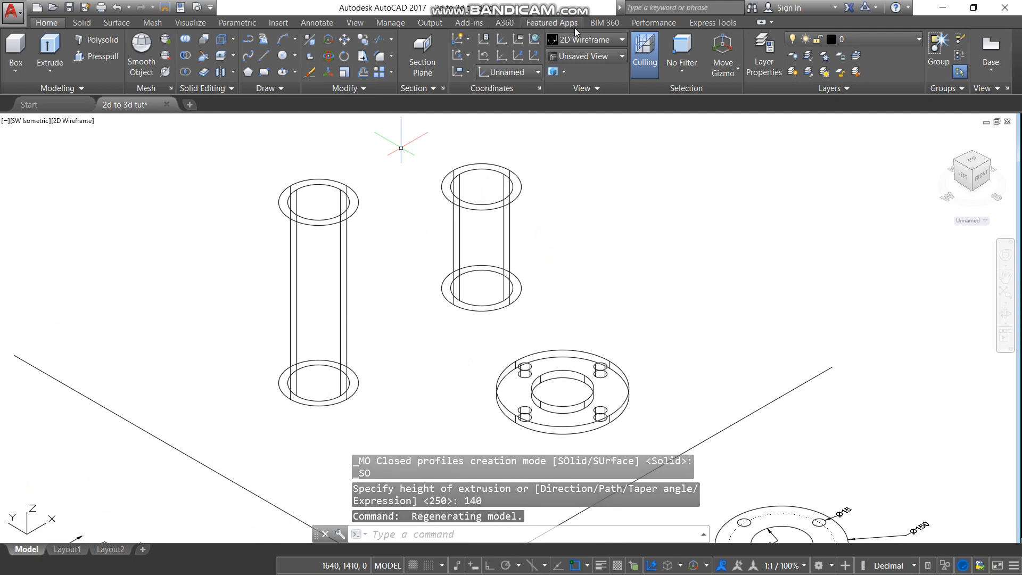
{"action": "left_click", "coordinate": [594, 38]}
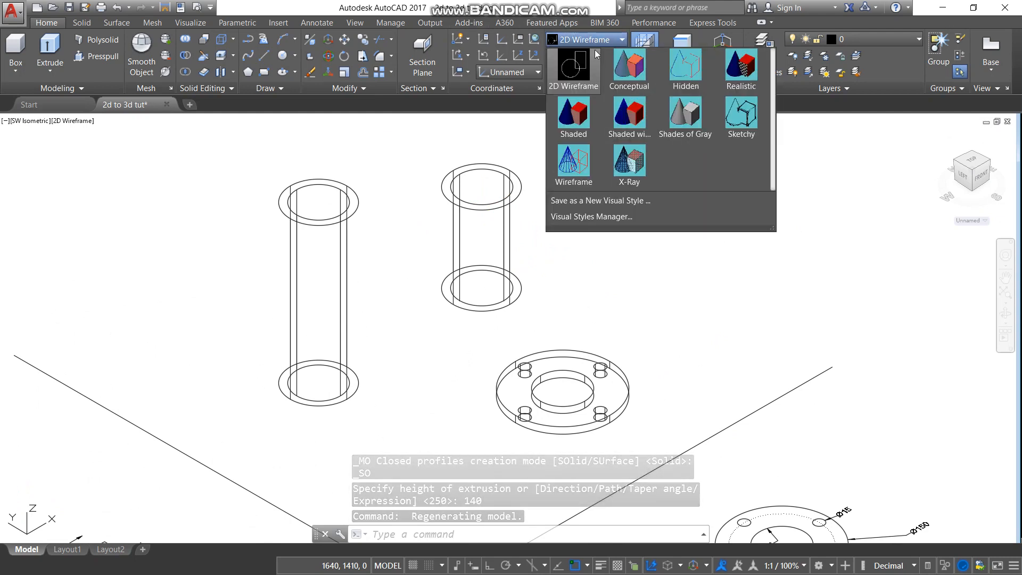
{"action": "left_click", "coordinate": [628, 75]}
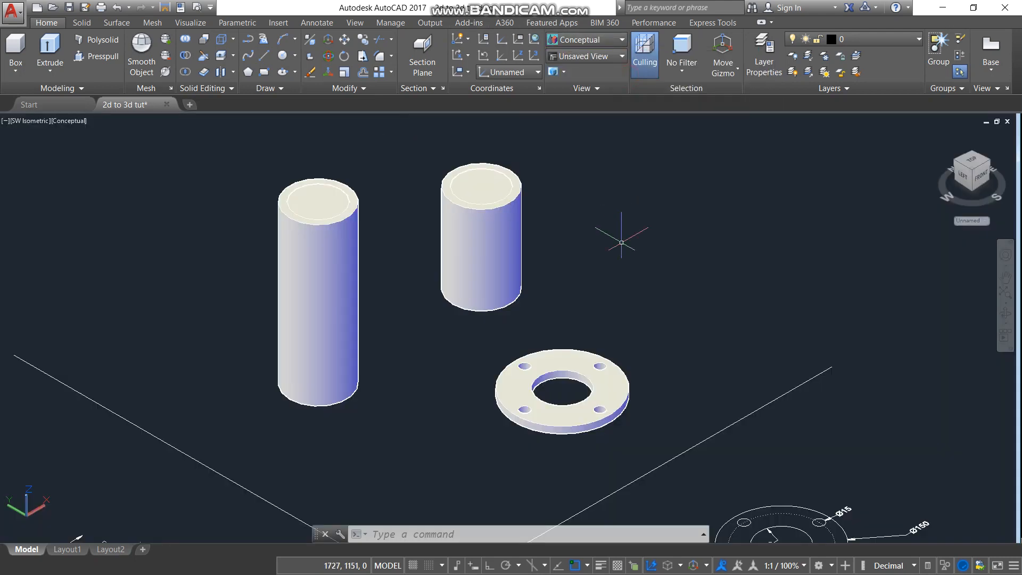
Switch to the front view and frame the two pipe cylinders and the flange
{"action": "scroll", "coordinate": [598, 219], "scroll_direction": "down", "scroll_amount": 3}
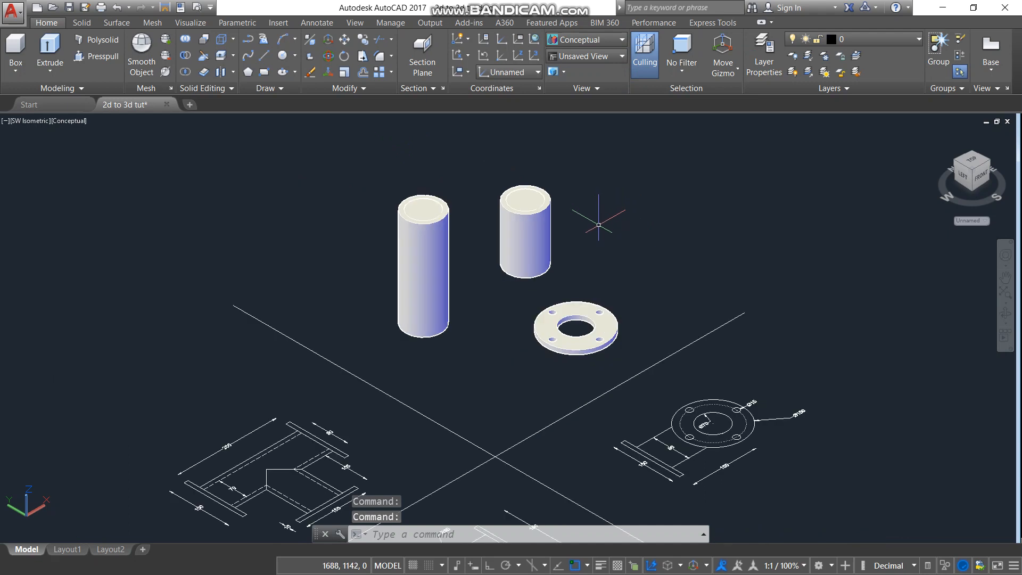
{"action": "scroll", "coordinate": [598, 219], "scroll_direction": "up", "scroll_amount": 4}
{"action": "left_click", "coordinate": [981, 177]}
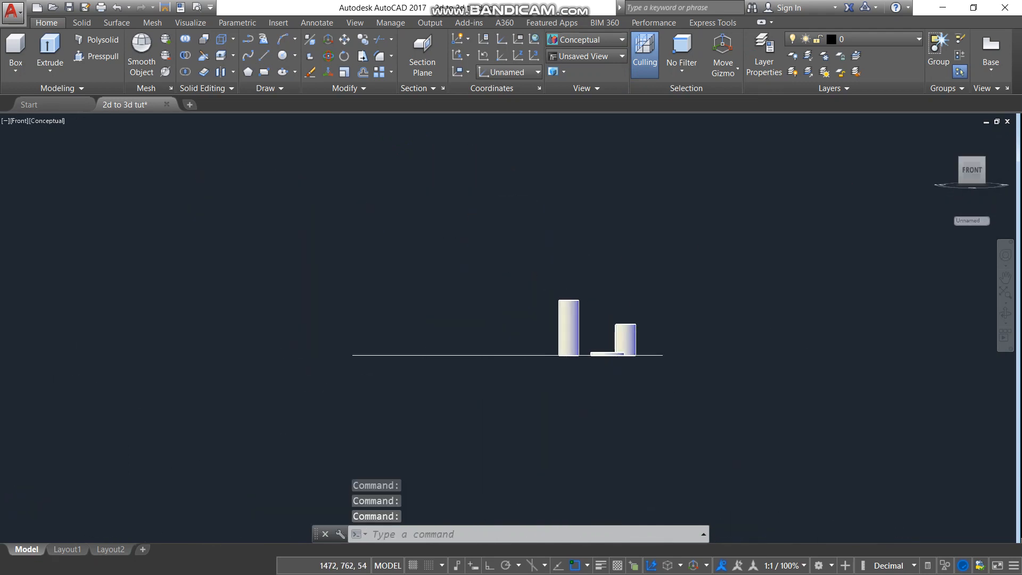
{"action": "scroll", "coordinate": [617, 341], "scroll_direction": "up", "scroll_amount": 7}
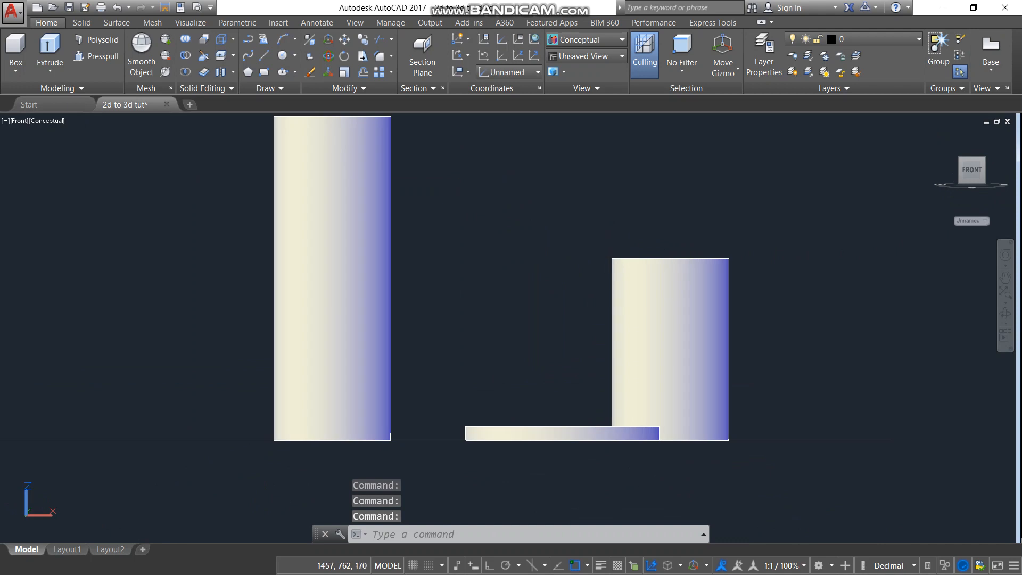
Select both cylinders of the shorter pipe and show the model in the southwest isometric view
{"action": "left_click", "coordinate": [602, 219]}
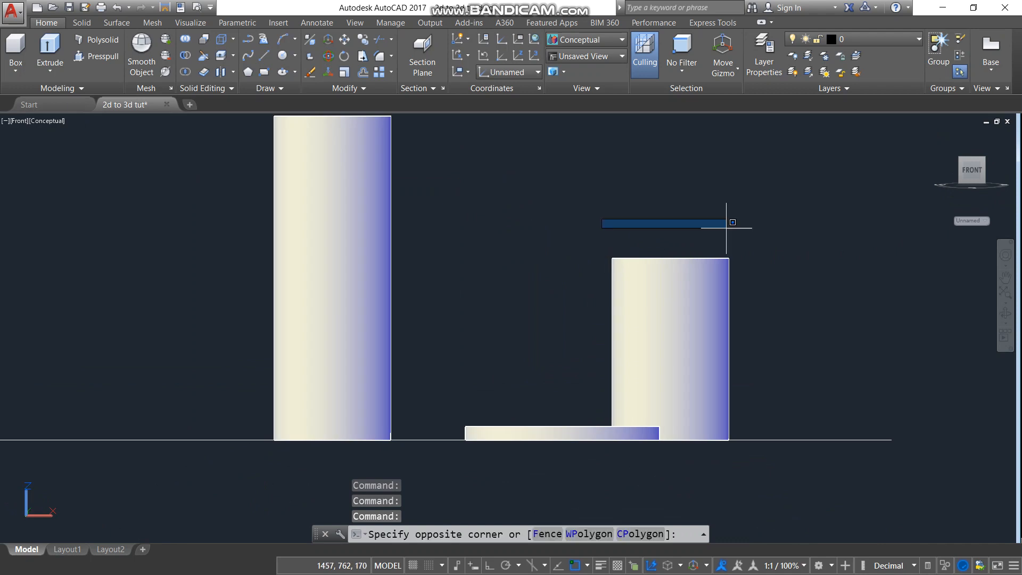
{"action": "left_click", "coordinate": [776, 448]}
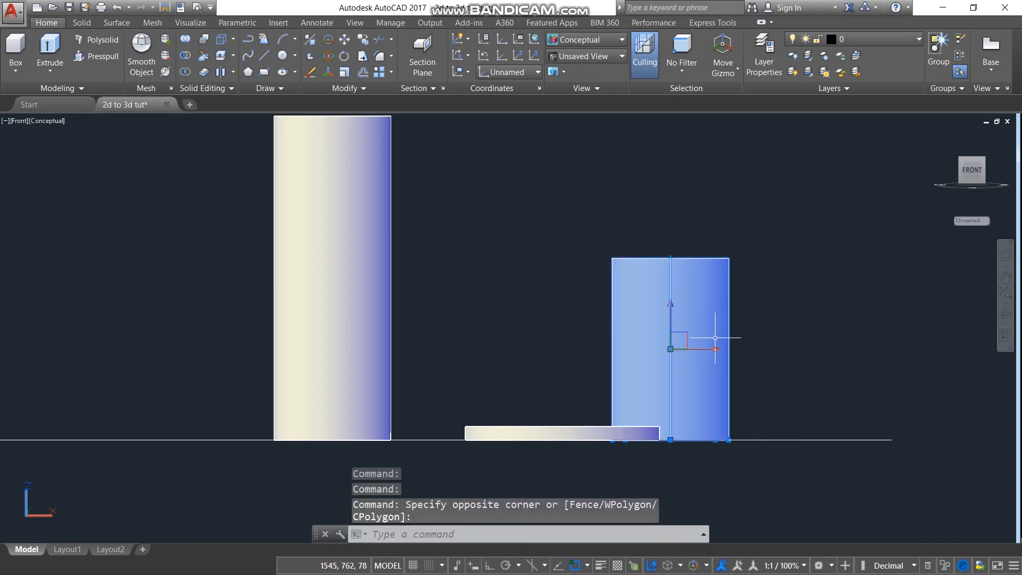
{"action": "scroll", "coordinate": [732, 344], "scroll_direction": "up", "scroll_amount": 2}
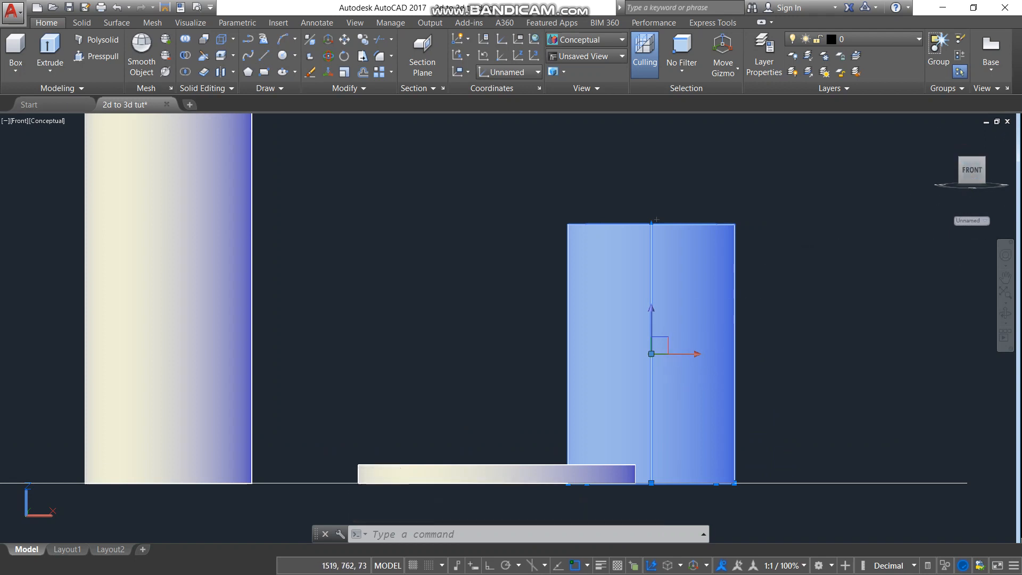
{"action": "left_click", "coordinate": [973, 160]}
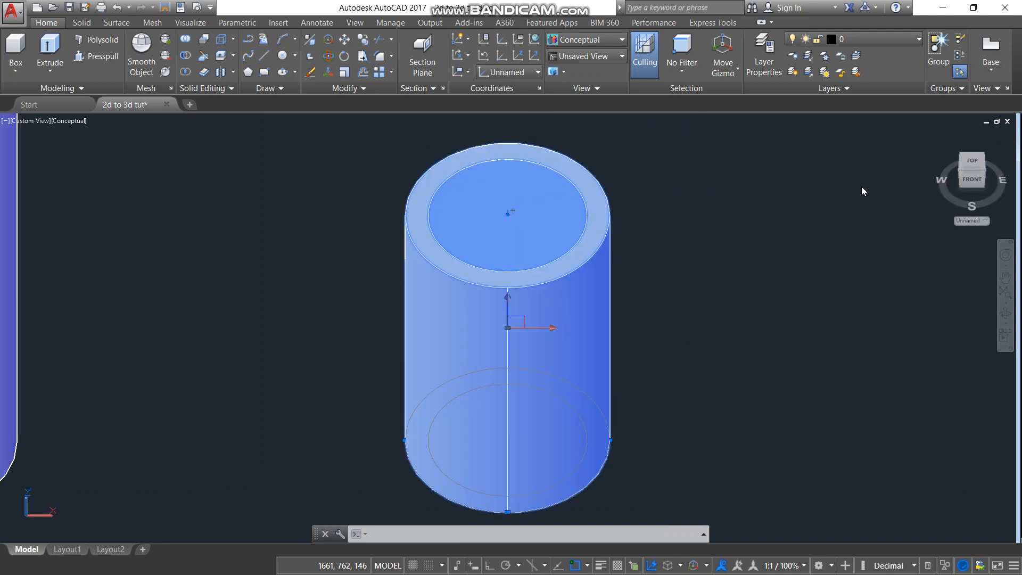
{"action": "scroll", "coordinate": [860, 190], "scroll_direction": "down", "scroll_amount": 5}
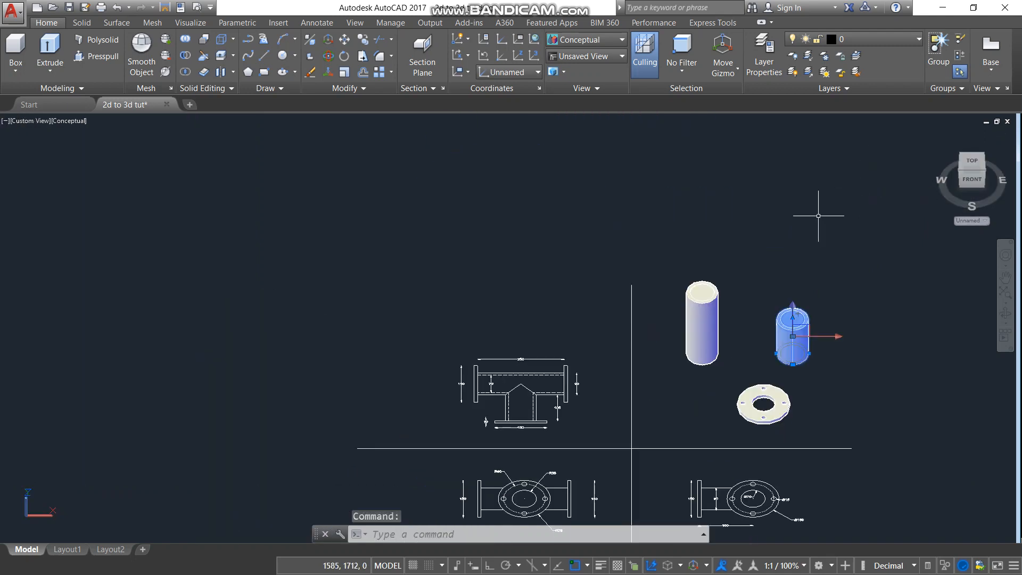
{"action": "scroll", "coordinate": [764, 357], "scroll_direction": "up", "scroll_amount": 2}
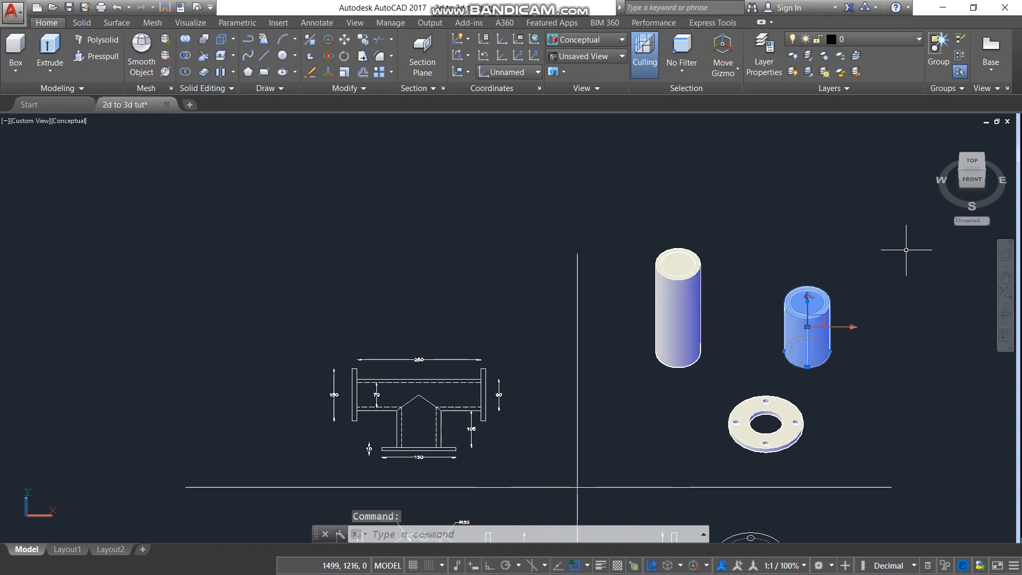
{"action": "left_click", "coordinate": [961, 173]}
{"action": "scroll", "coordinate": [843, 317], "scroll_direction": "up", "scroll_amount": 5}
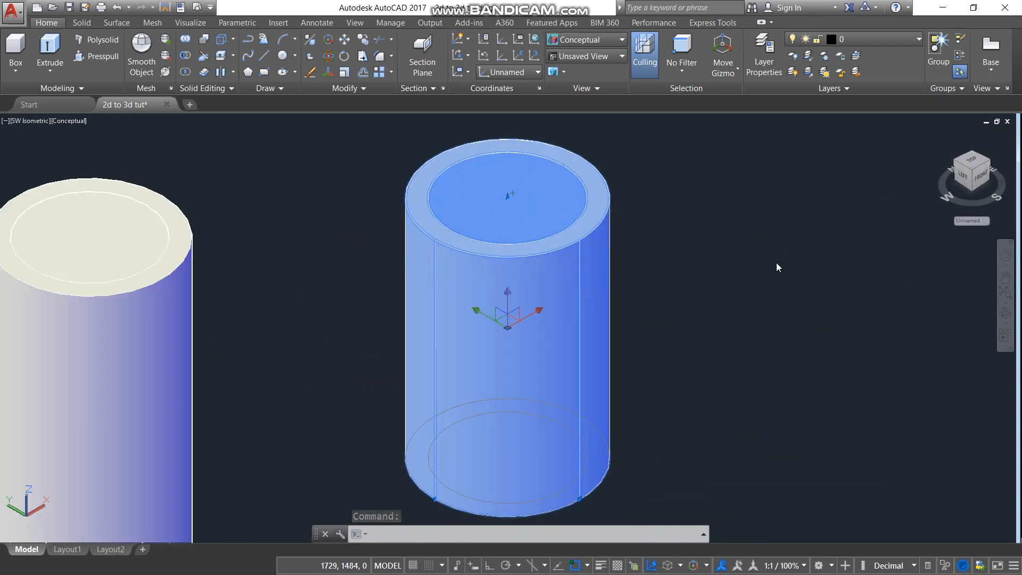
{"action": "scroll", "coordinate": [623, 275], "scroll_direction": "down", "scroll_amount": 2}
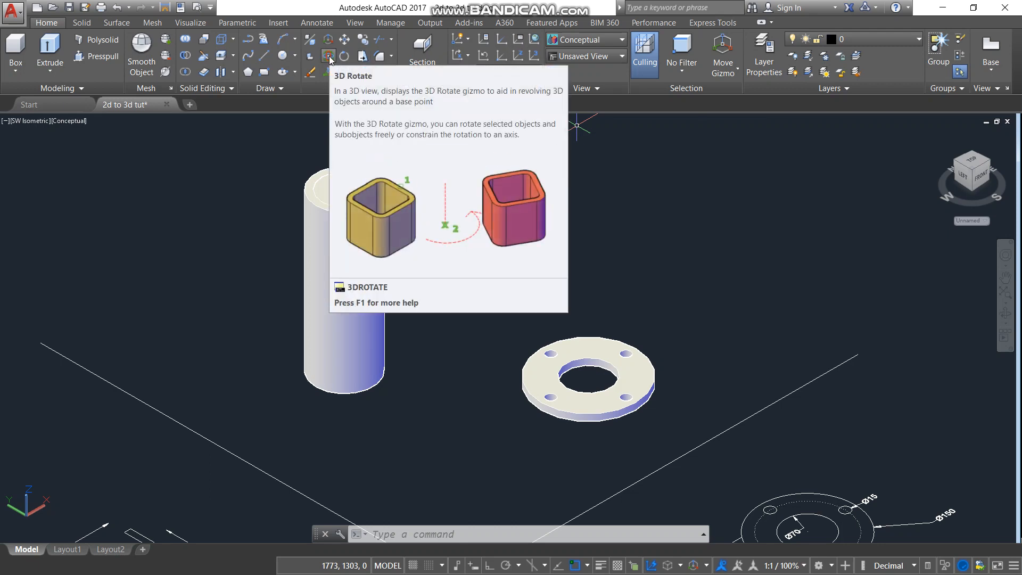
Activate the Rotate Gizmo for the shorter pipe and relocate it near the centre of the pipe's upper end
{"action": "left_click", "coordinate": [739, 75]}
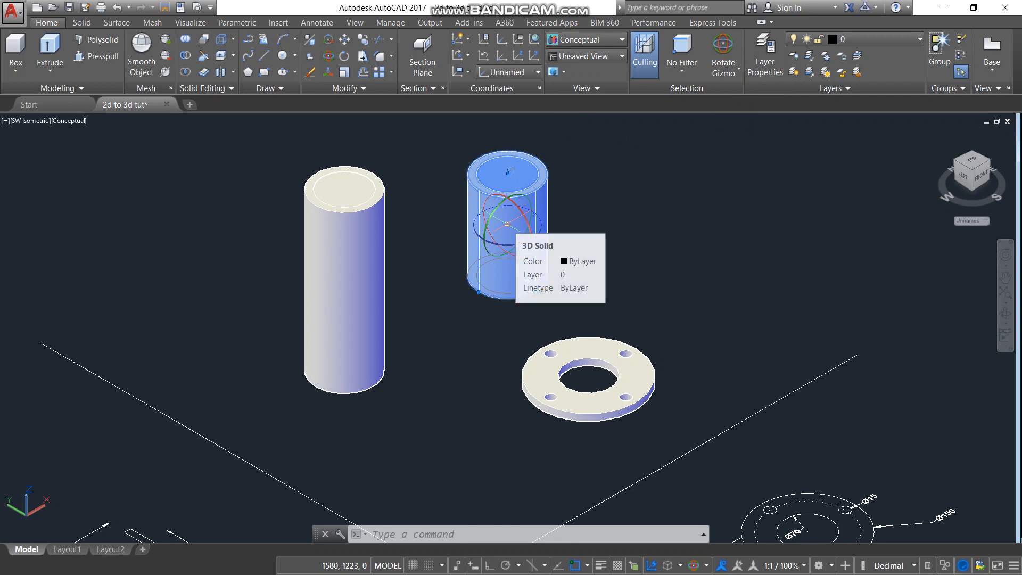
{"action": "left_click", "coordinate": [507, 225]}
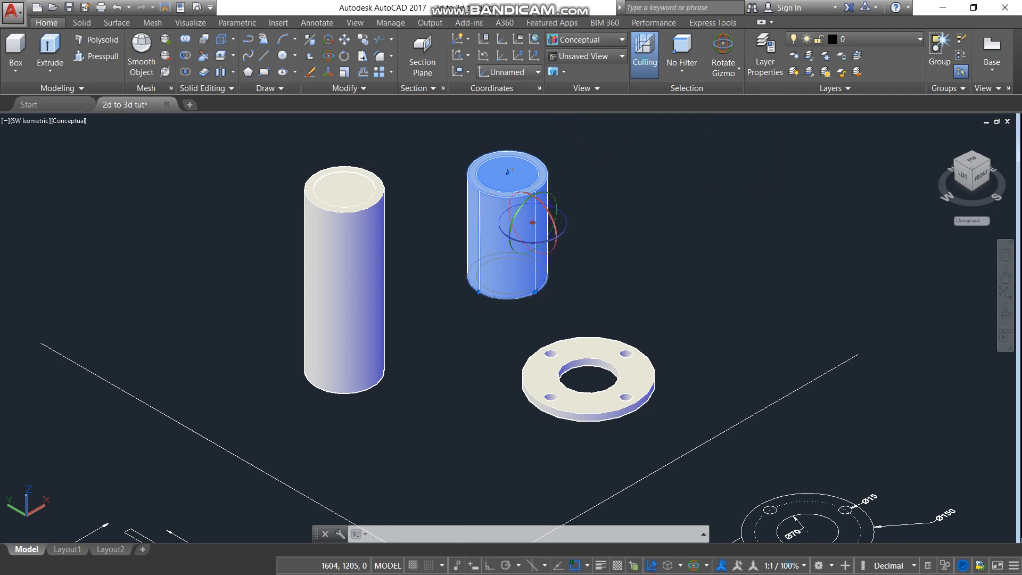
{"action": "left_click", "coordinate": [513, 175]}
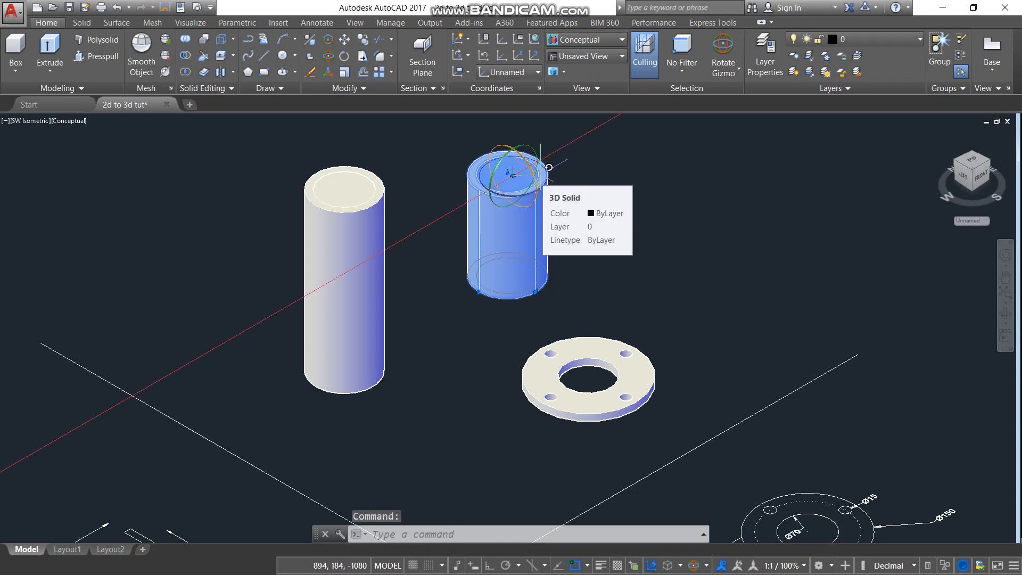
Rotate the shorter pipe's cylinders 90 degrees about the Y axis so they lie horizontally
{"action": "left_click", "coordinate": [535, 181]}
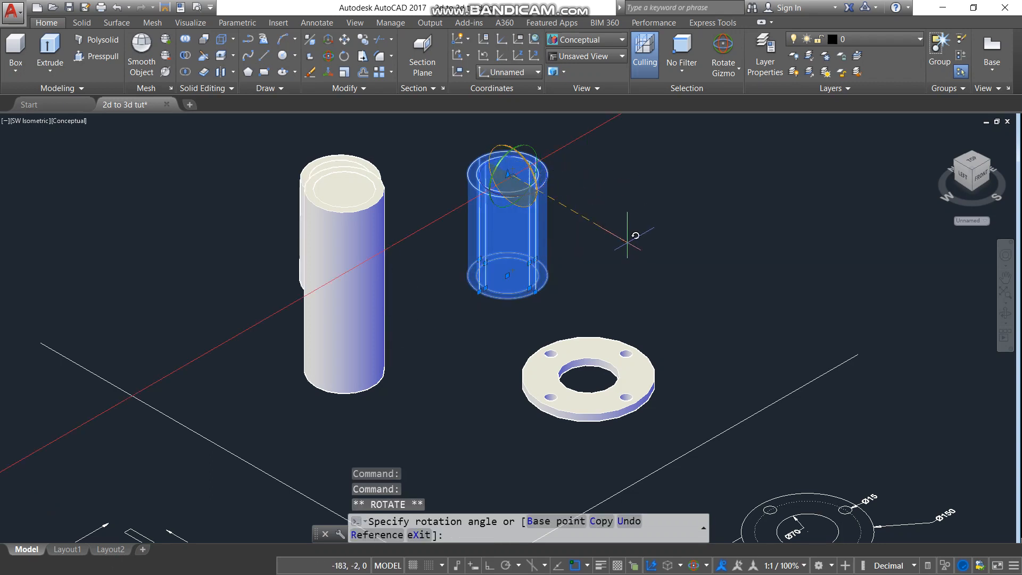
{"action": "key", "text": "Escape"}
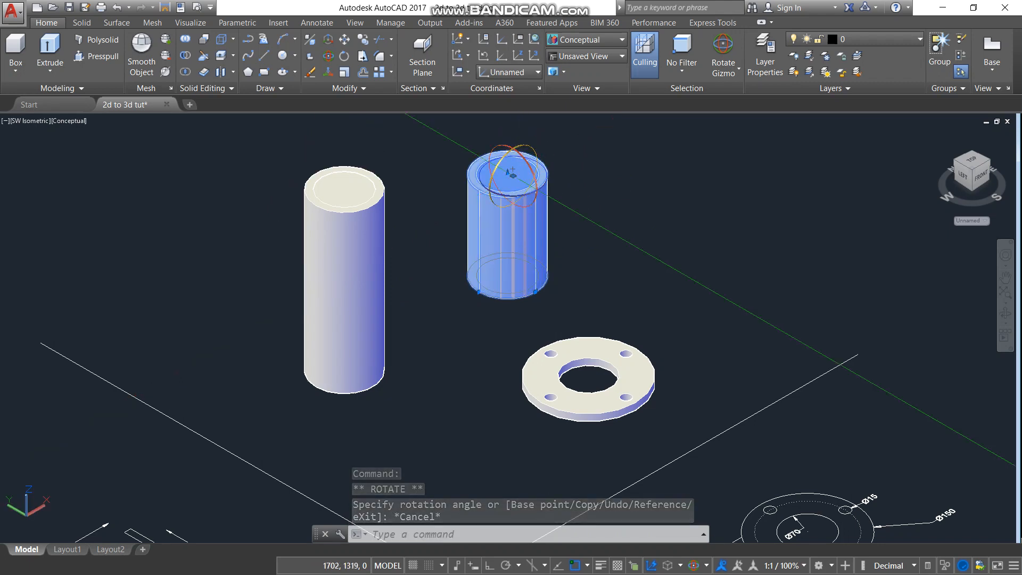
{"action": "left_click", "coordinate": [524, 150]}
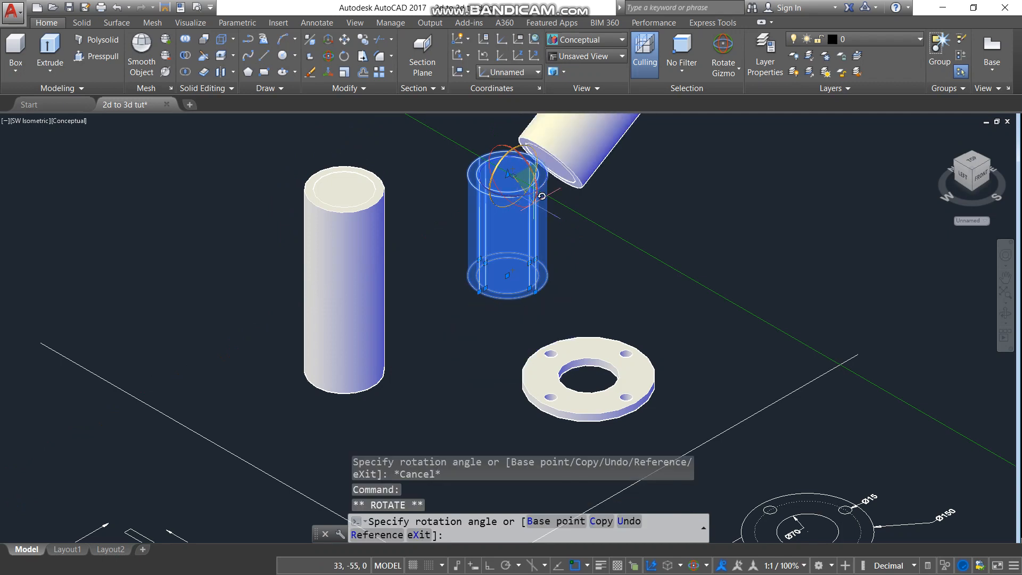
{"action": "type", "text": "90"}
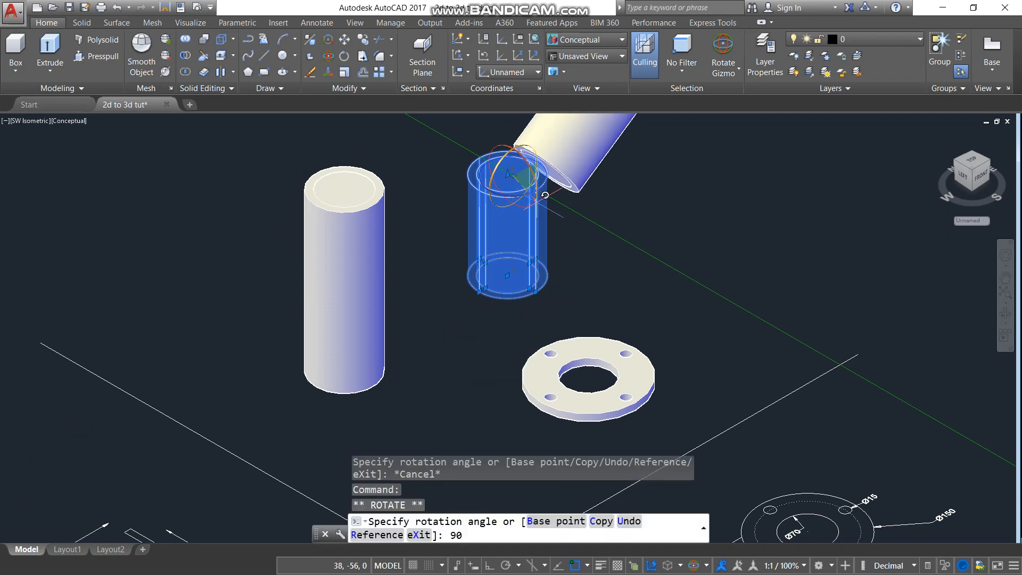
{"action": "key", "text": "Return"}
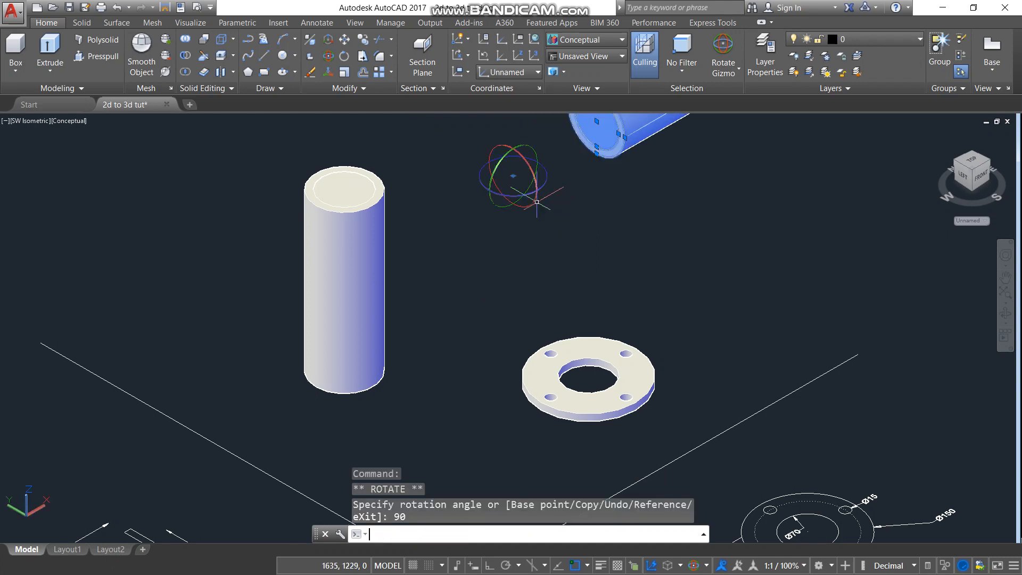
Move the horizontal pipe from the centre of its end face to the centre of the tall pipe's upper face
{"action": "scroll", "coordinate": [545, 194], "scroll_direction": "down", "scroll_amount": 4}
{"action": "scroll", "coordinate": [542, 198], "scroll_direction": "down", "scroll_amount": 1}
{"action": "scroll", "coordinate": [568, 149], "scroll_direction": "up", "scroll_amount": 3}
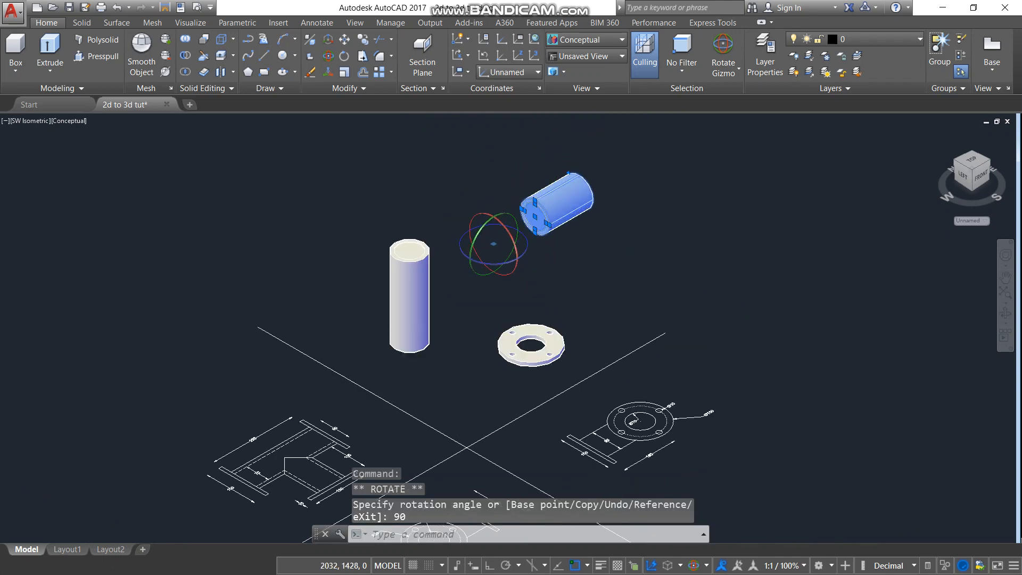
{"action": "scroll", "coordinate": [535, 217], "scroll_direction": "up", "scroll_amount": 3}
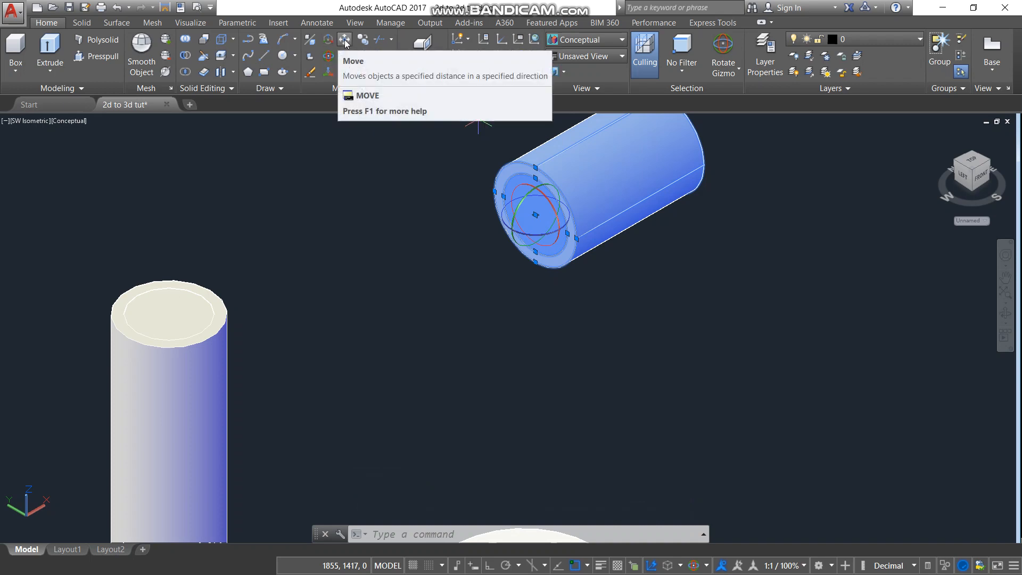
{"action": "left_click", "coordinate": [345, 40]}
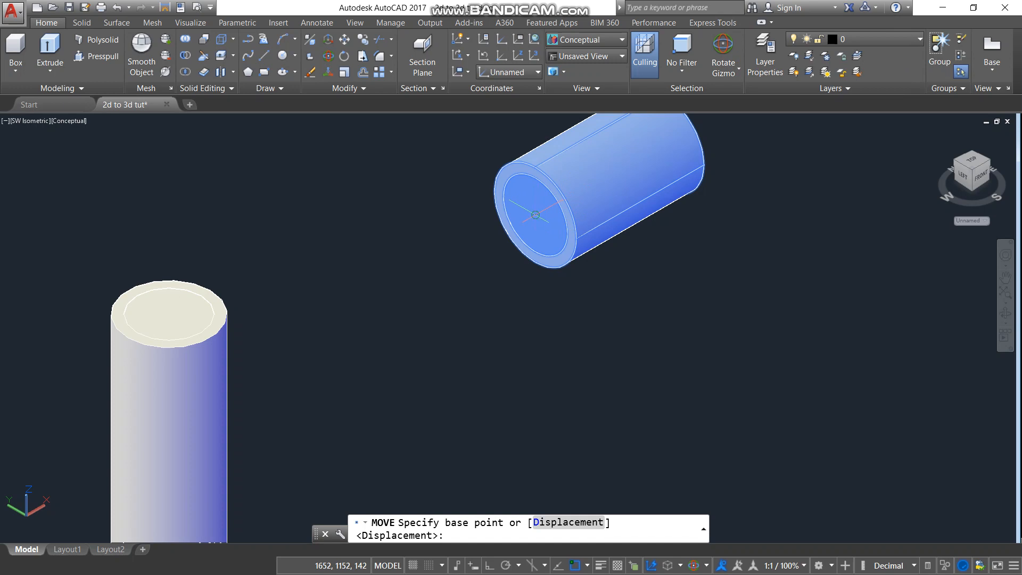
{"action": "left_click", "coordinate": [536, 215]}
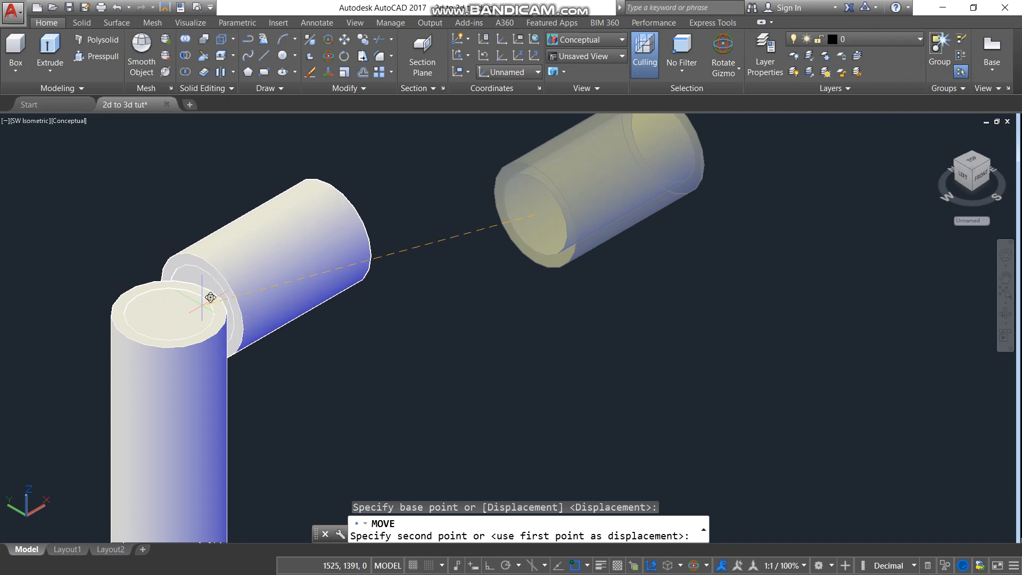
{"action": "left_click", "coordinate": [176, 310]}
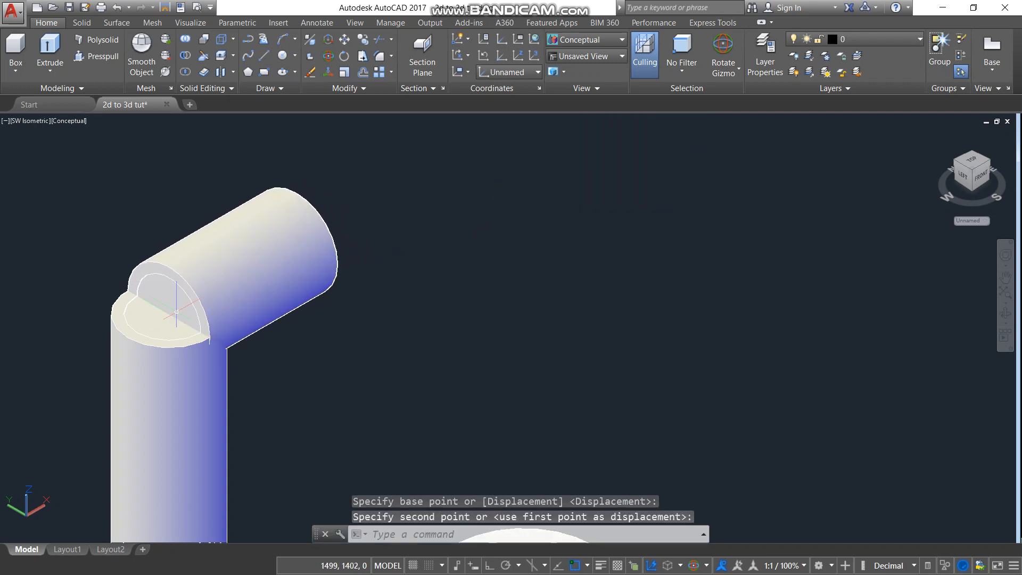
Inspect the pipe junction from the front, then check the tee's 2D view and its dimensions in the top view
{"action": "scroll", "coordinate": [347, 193], "scroll_direction": "down", "scroll_amount": 2}
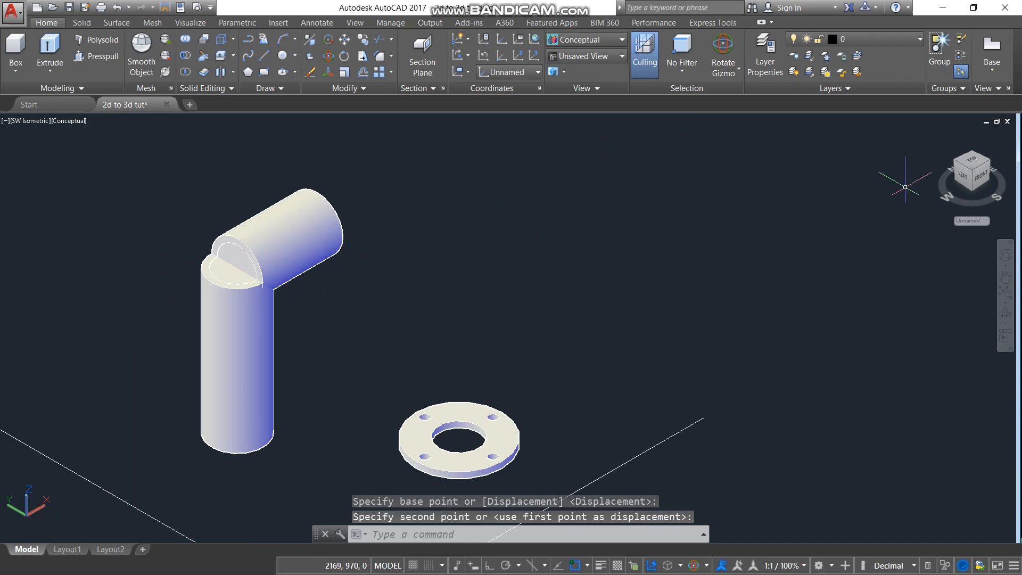
{"action": "left_click", "coordinate": [981, 176]}
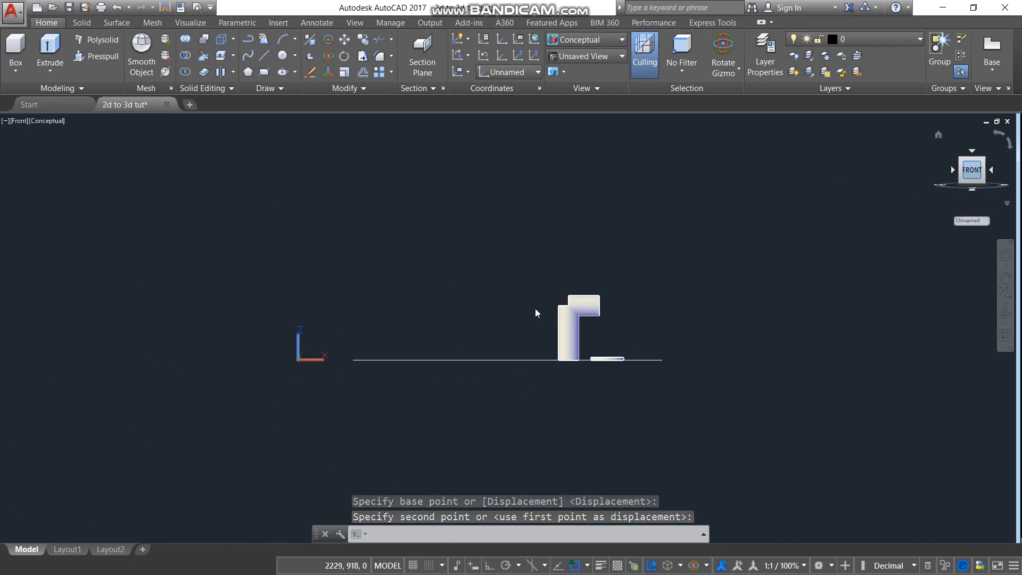
{"action": "scroll", "coordinate": [567, 293], "scroll_direction": "up", "scroll_amount": 5}
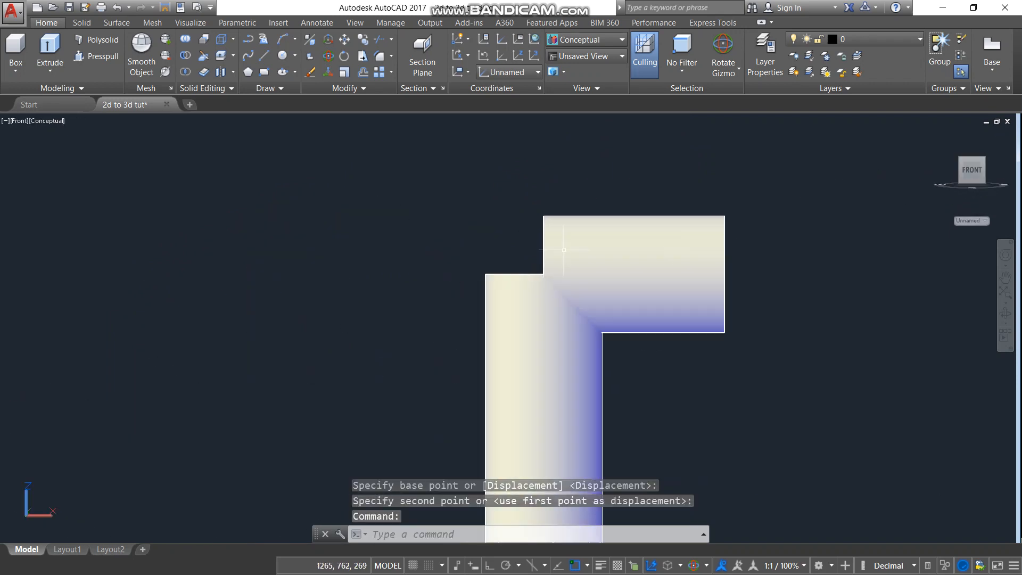
{"action": "scroll", "coordinate": [569, 204], "scroll_direction": "down", "scroll_amount": 8}
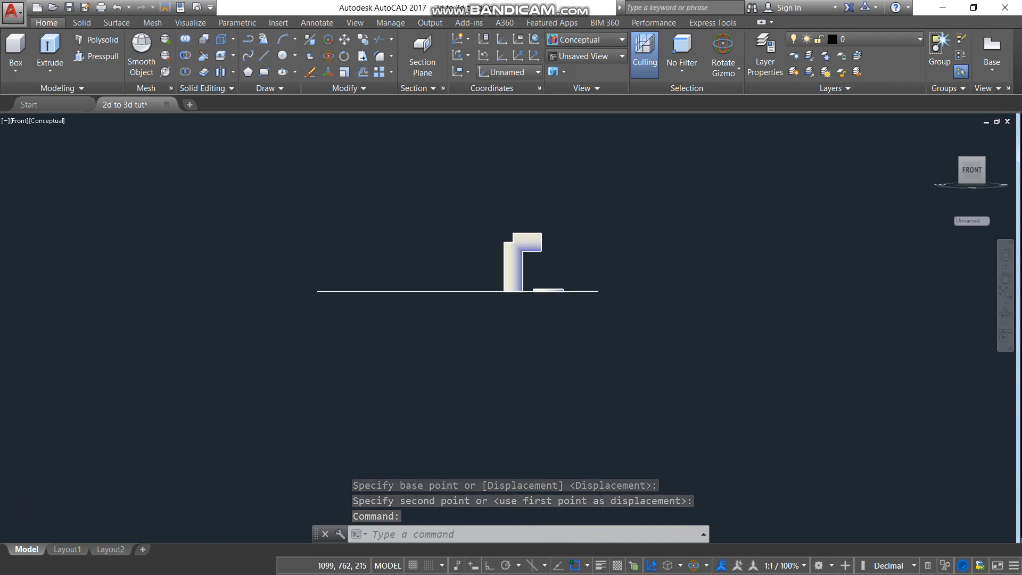
{"action": "left_click", "coordinate": [999, 135]}
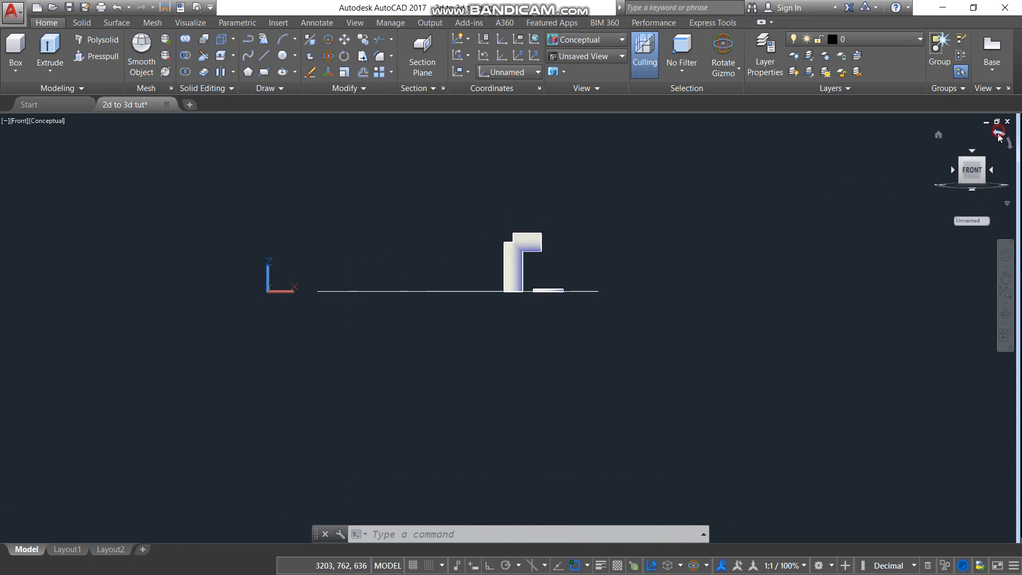
{"action": "left_click", "coordinate": [972, 173]}
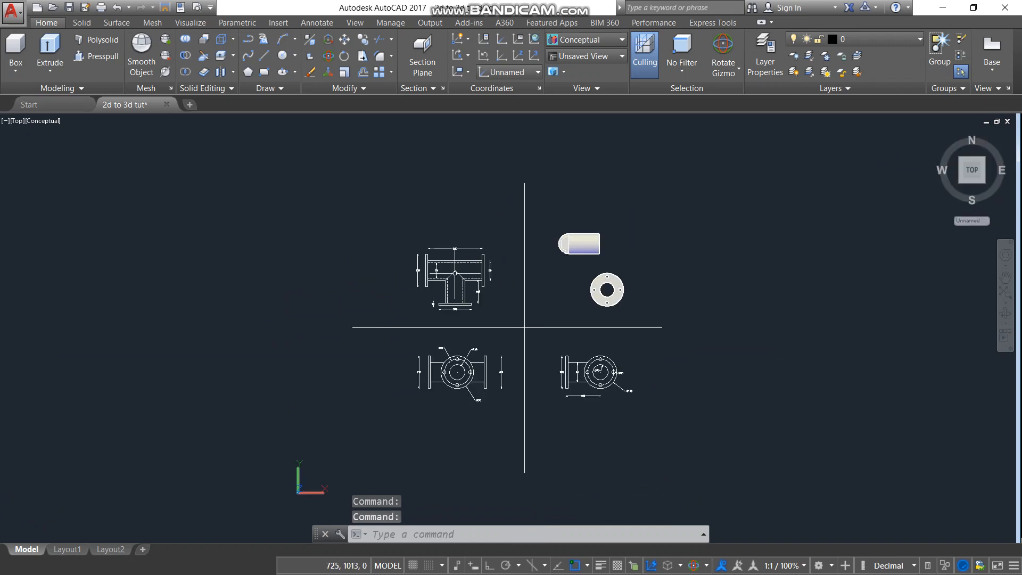
{"action": "scroll", "coordinate": [437, 269], "scroll_direction": "up", "scroll_amount": 5}
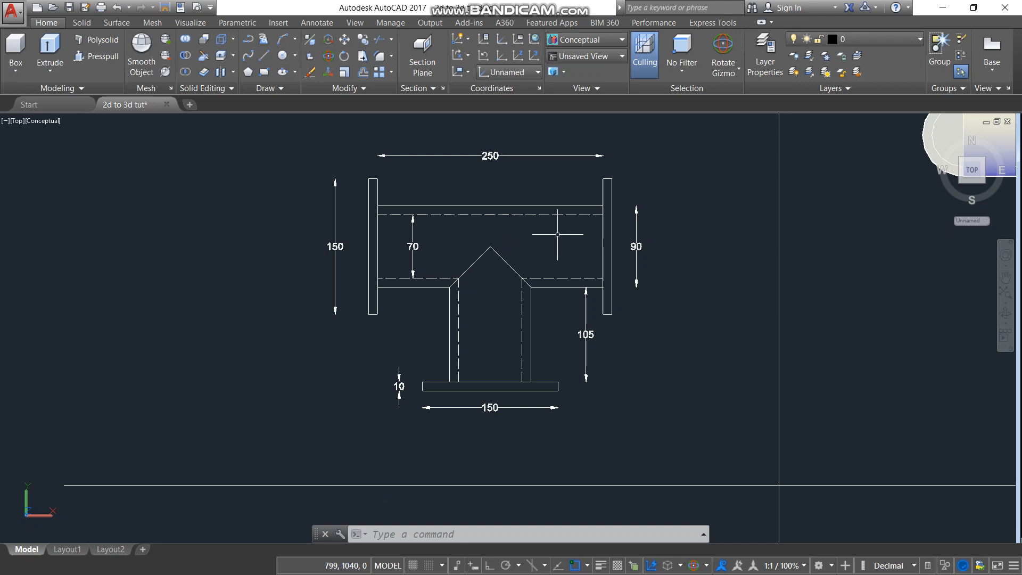
{"action": "scroll", "coordinate": [557, 235], "scroll_direction": "down", "scroll_amount": 4}
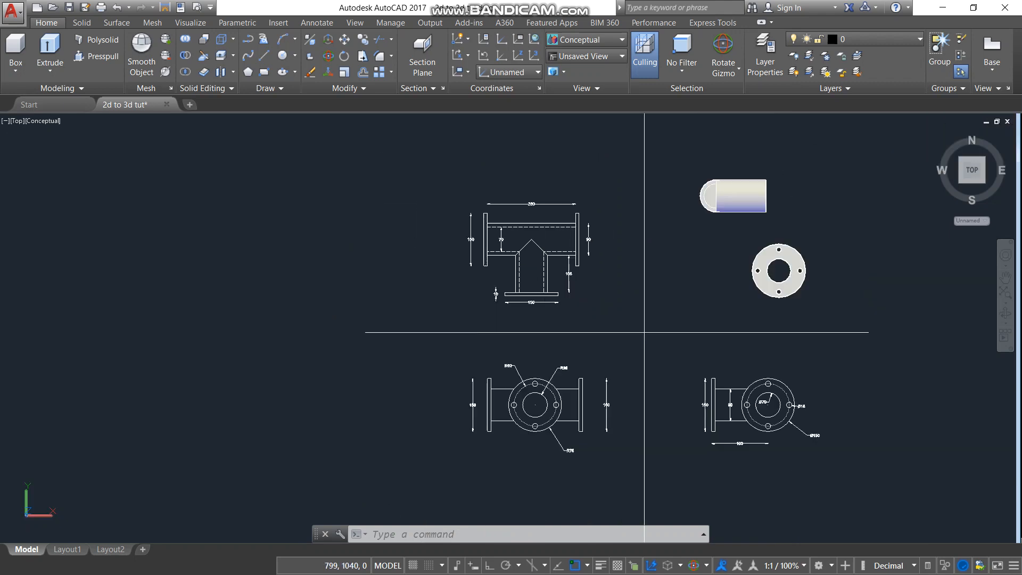
In the front view, select the horizontal branch pipe's cylinders and switch the selection gizmo to Move Gizmo
{"action": "left_click", "coordinate": [970, 182]}
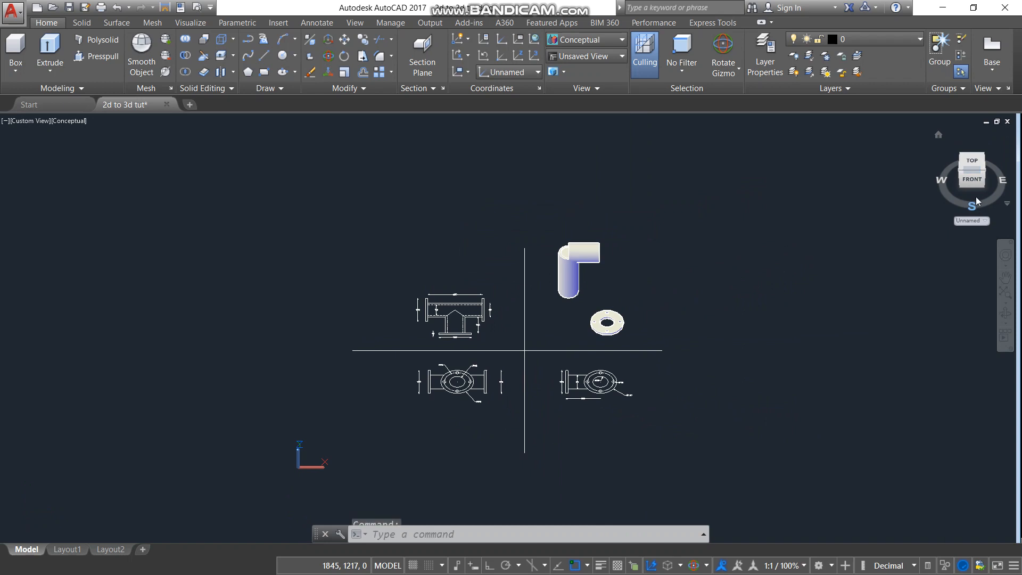
{"action": "left_click", "coordinate": [973, 181]}
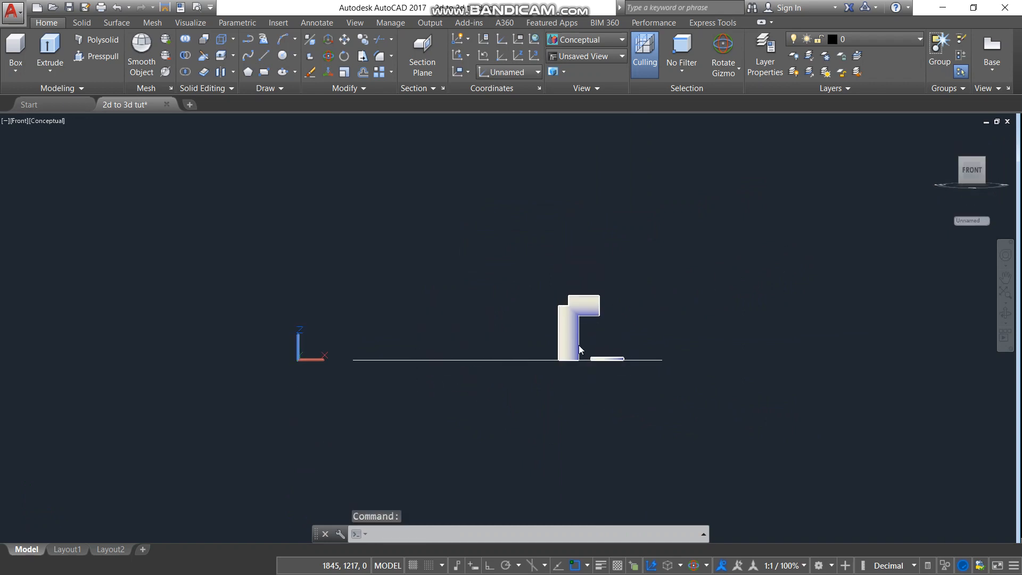
{"action": "scroll", "coordinate": [428, 254], "scroll_direction": "up", "scroll_amount": 5}
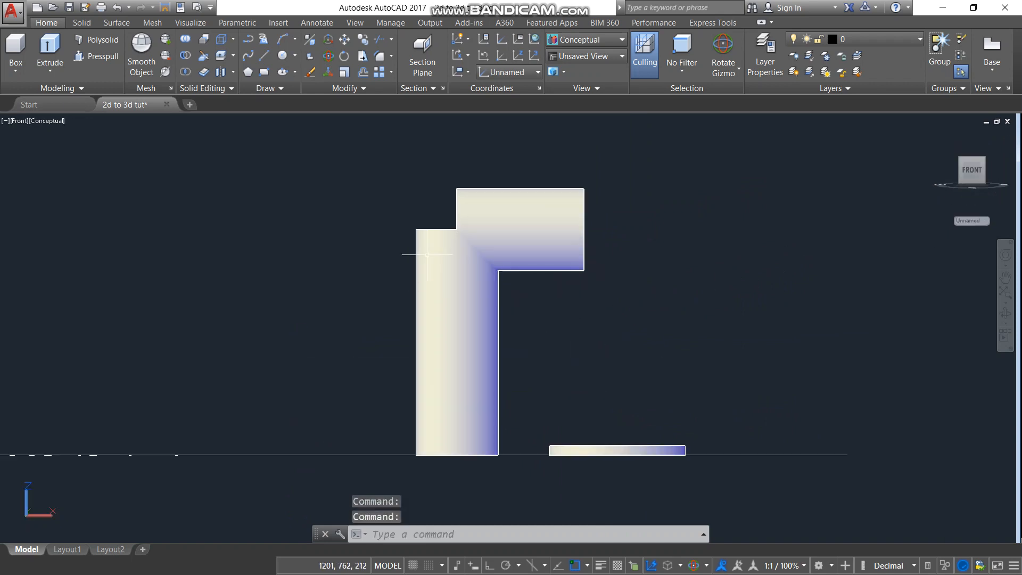
{"action": "left_click", "coordinate": [454, 140]}
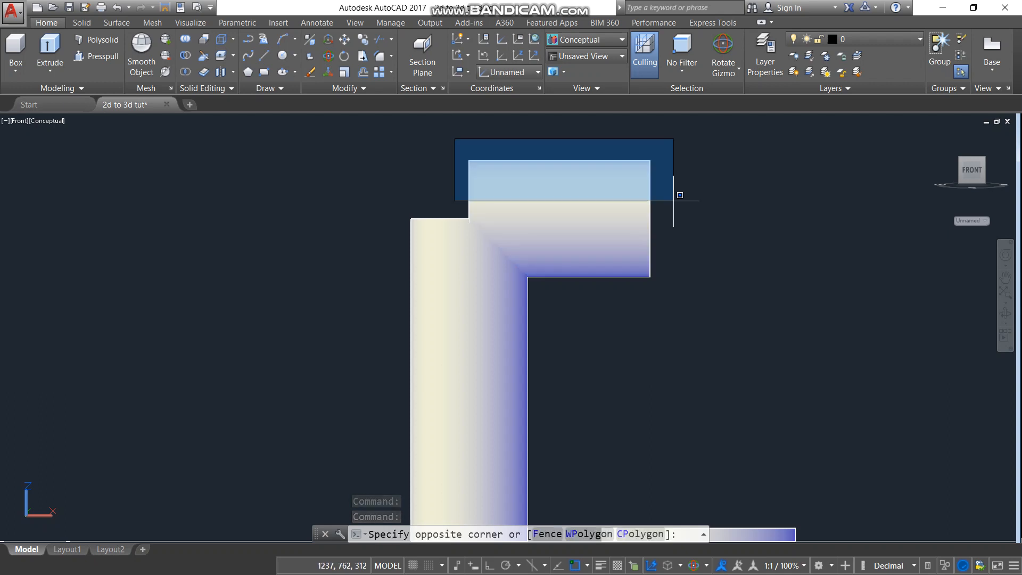
{"action": "left_click", "coordinate": [705, 322]}
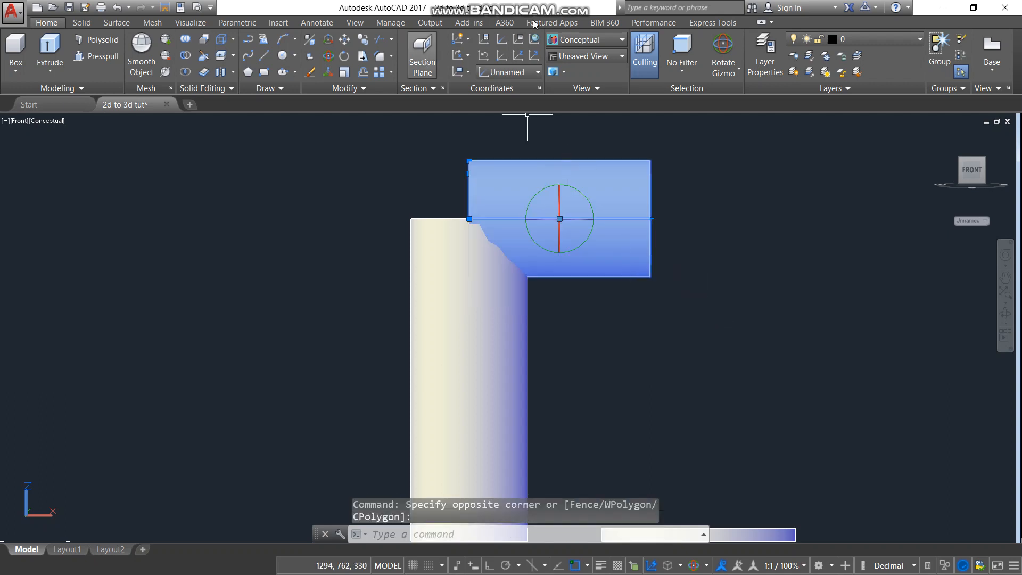
{"action": "left_click", "coordinate": [738, 74]}
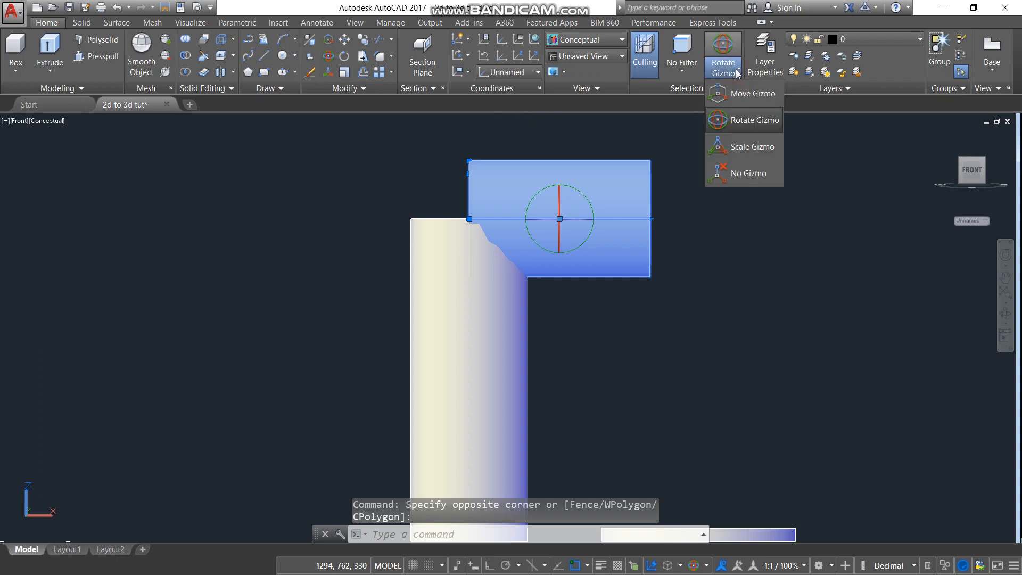
{"action": "left_click", "coordinate": [743, 97]}
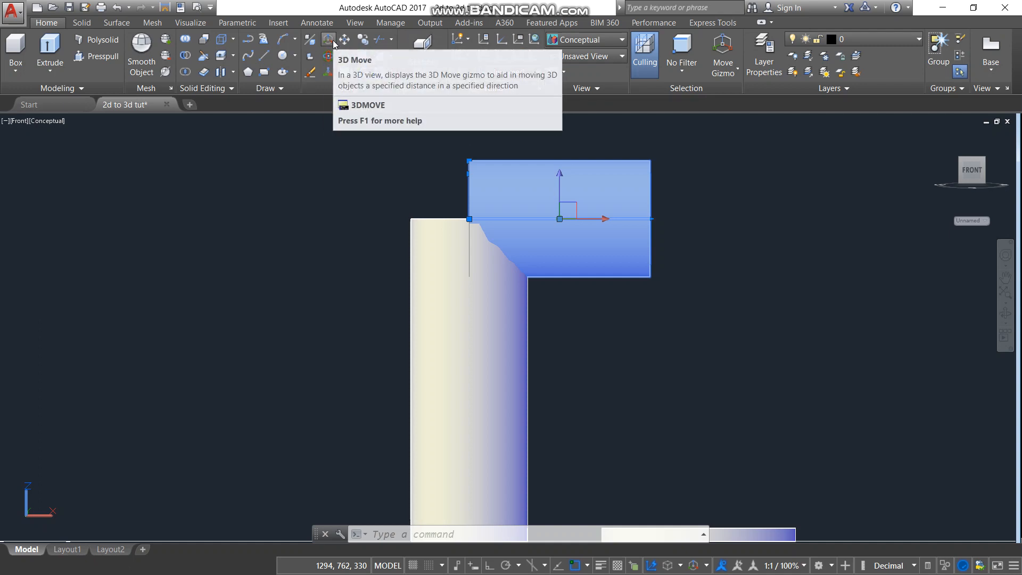
Move the branch pipe's cylinders 125 units down the vertical pipe along the Z axis
{"action": "scroll", "coordinate": [617, 185], "scroll_direction": "up", "scroll_amount": 2}
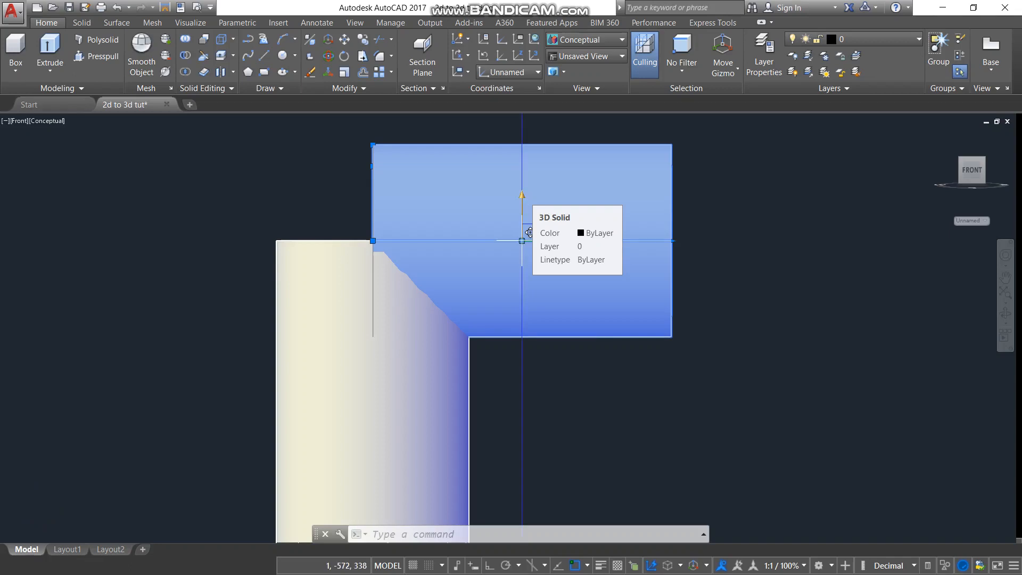
{"action": "left_click", "coordinate": [529, 232]}
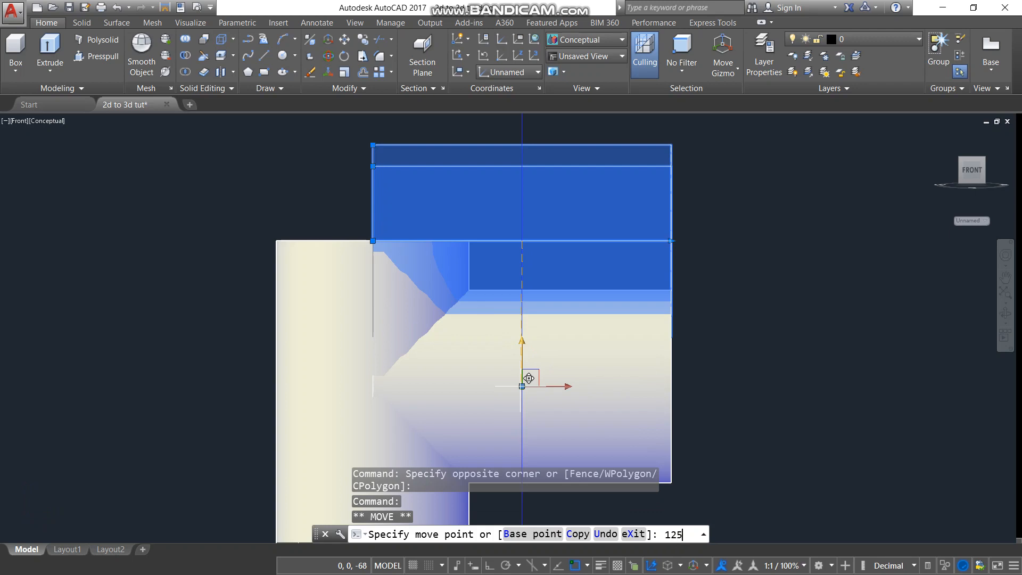
{"action": "type", "text": "125"}
{"action": "key", "text": "Return"}
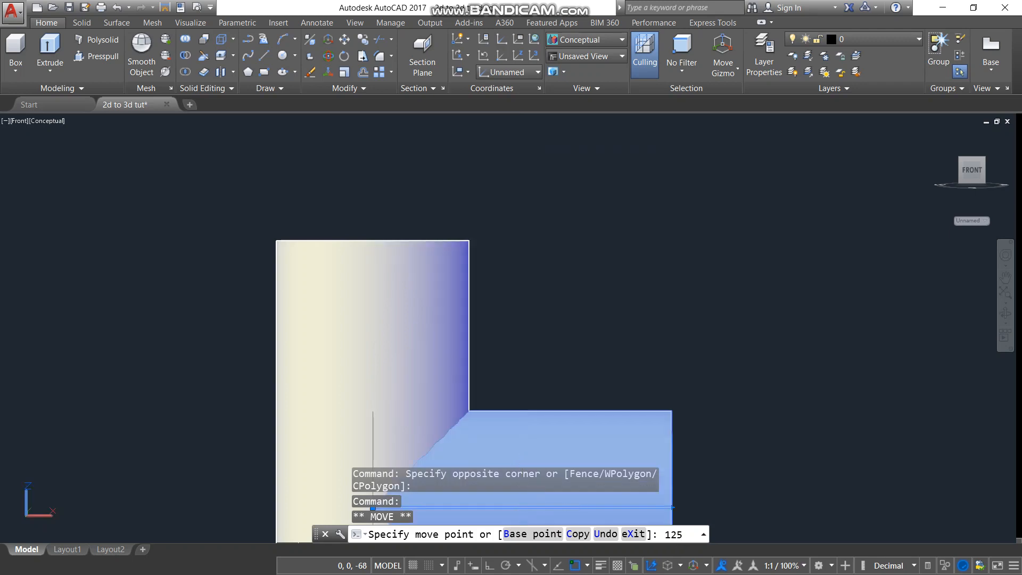
{"action": "scroll", "coordinate": [444, 260], "scroll_direction": "down", "scroll_amount": 4}
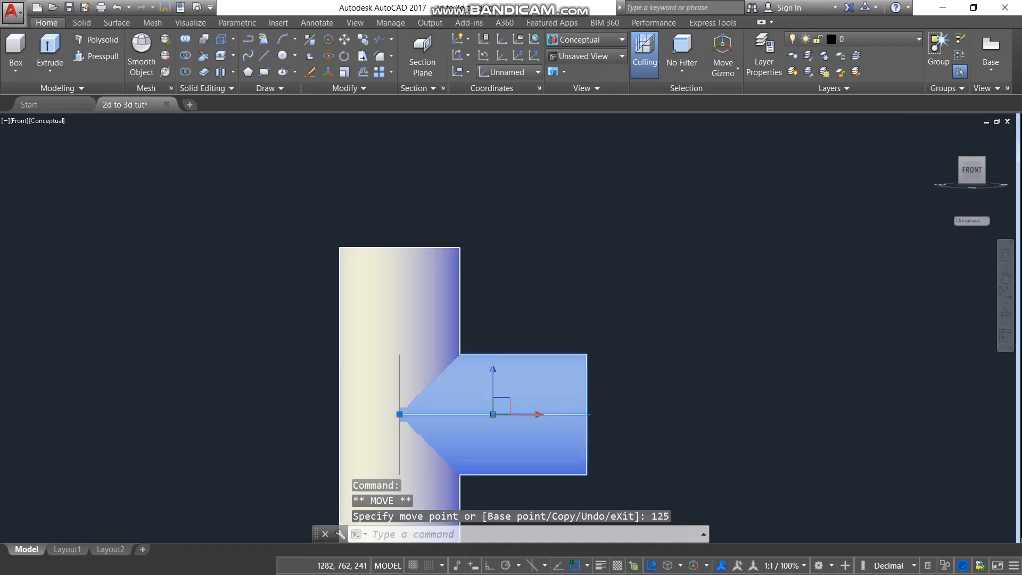
{"action": "scroll", "coordinate": [448, 350], "scroll_direction": "up", "scroll_amount": 3}
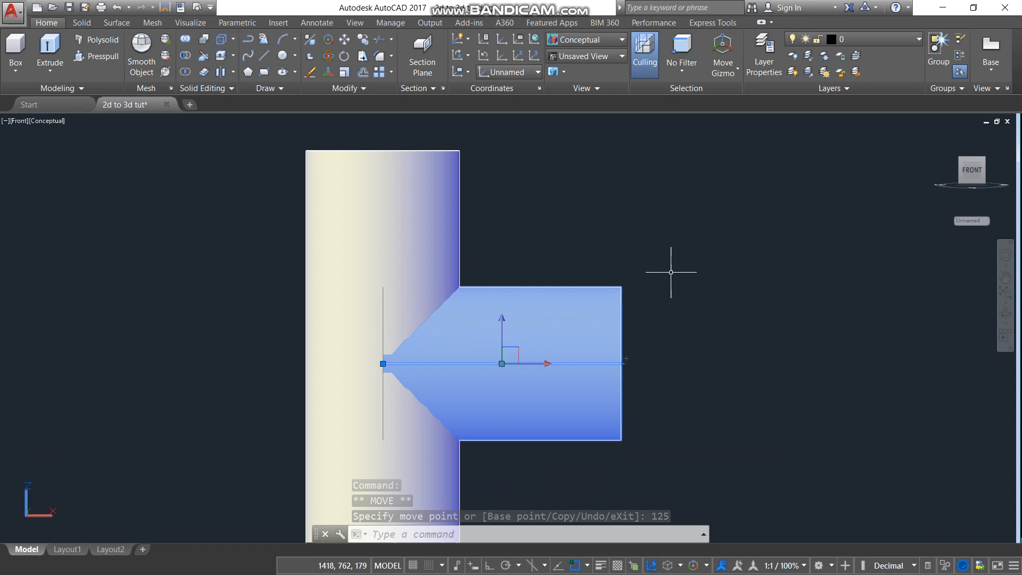
{"action": "key", "text": "Escape"}
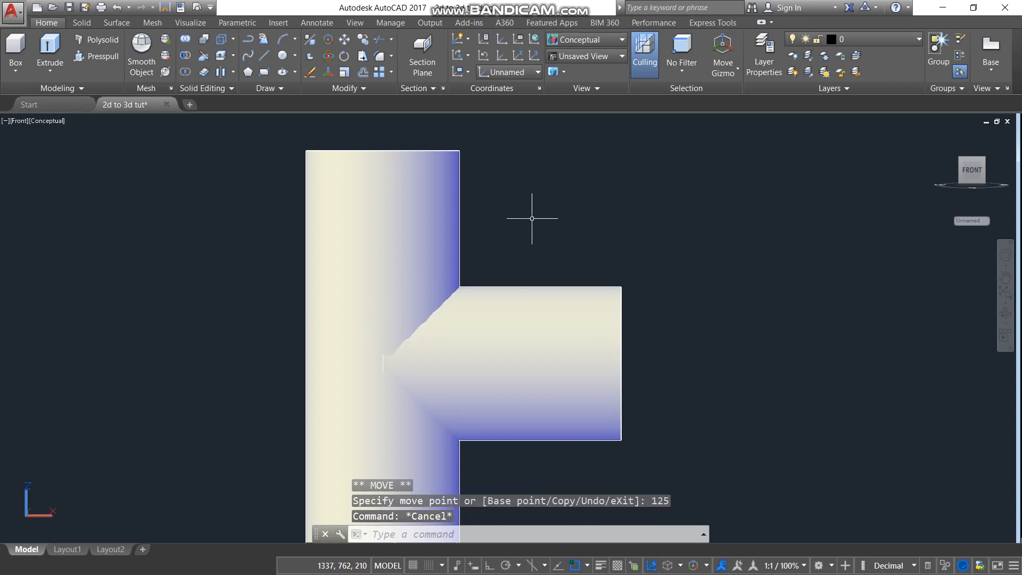
Examine the branch position and pipe junction in the front, southwest isometric and northeast isometric views
{"action": "scroll", "coordinate": [502, 237], "scroll_direction": "down", "scroll_amount": 2}
{"action": "scroll", "coordinate": [502, 237], "scroll_direction": "down", "scroll_amount": 3}
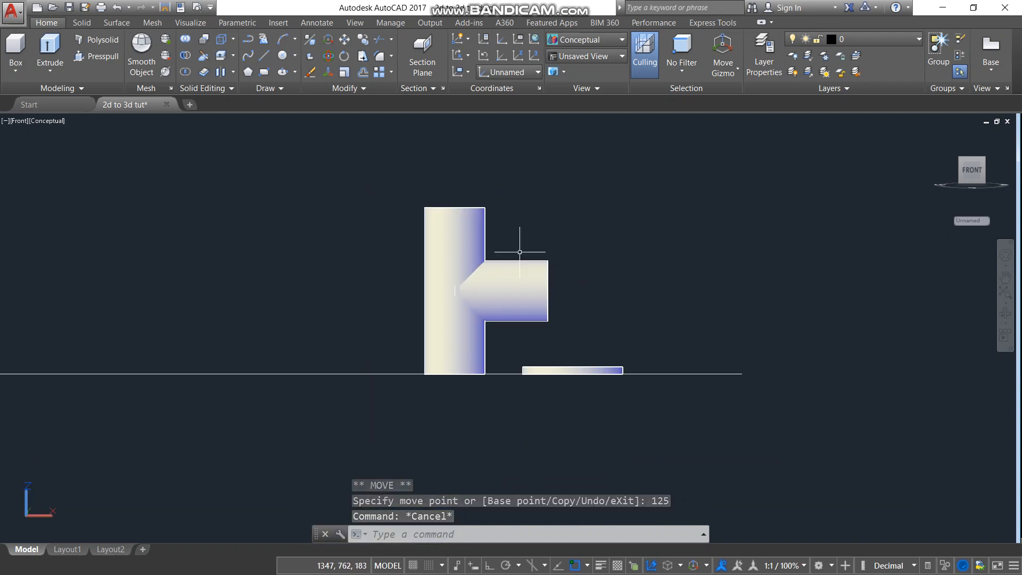
{"action": "scroll", "coordinate": [506, 238], "scroll_direction": "up", "scroll_amount": 4}
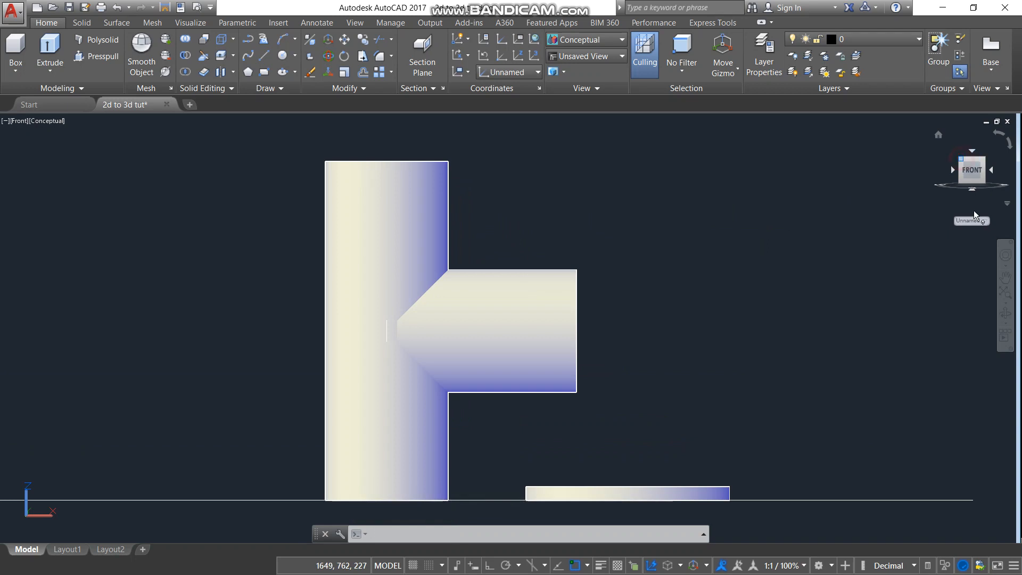
{"action": "left_click", "coordinate": [963, 162]}
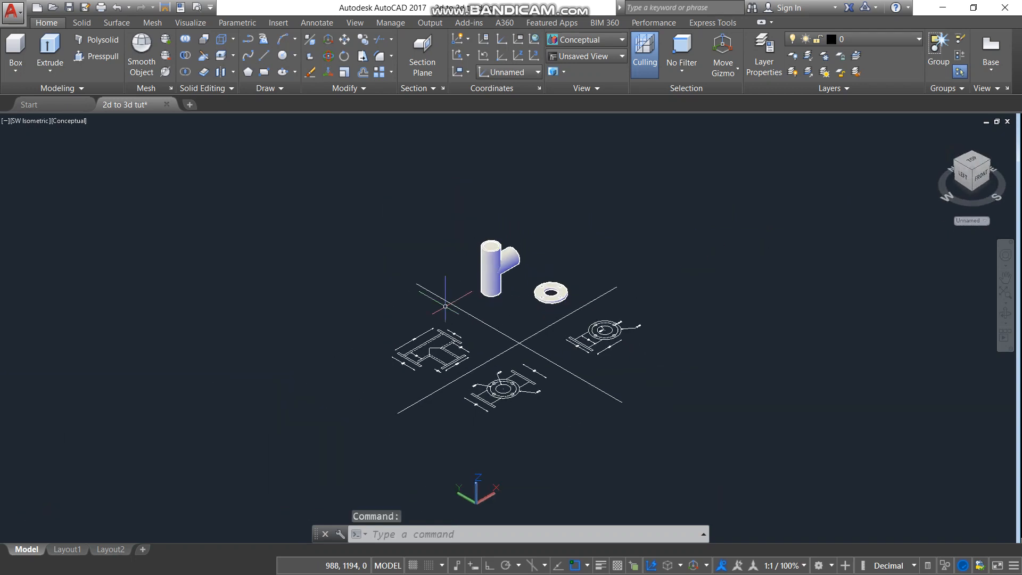
{"action": "scroll", "coordinate": [466, 290], "scroll_direction": "up", "scroll_amount": 3}
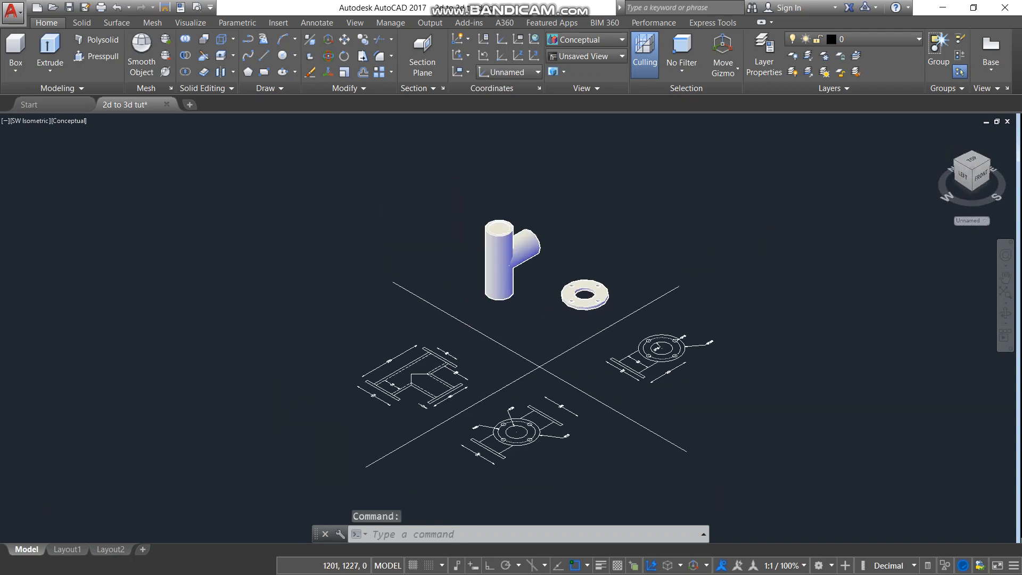
{"action": "left_click", "coordinate": [978, 154]}
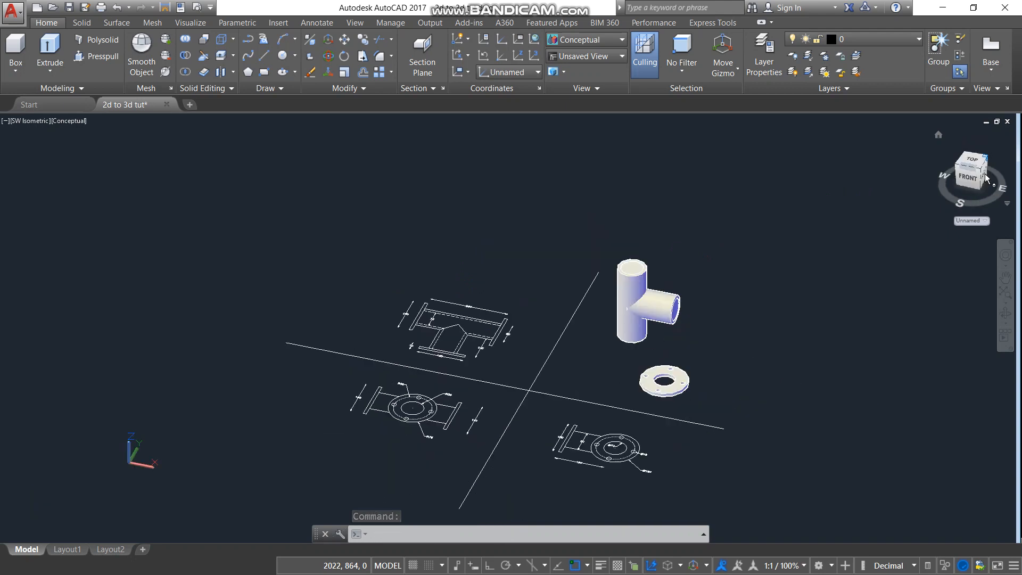
{"action": "scroll", "coordinate": [522, 392], "scroll_direction": "up", "scroll_amount": 3}
{"action": "scroll", "coordinate": [477, 287], "scroll_direction": "down", "scroll_amount": 3}
{"action": "scroll", "coordinate": [490, 366], "scroll_direction": "up", "scroll_amount": 2}
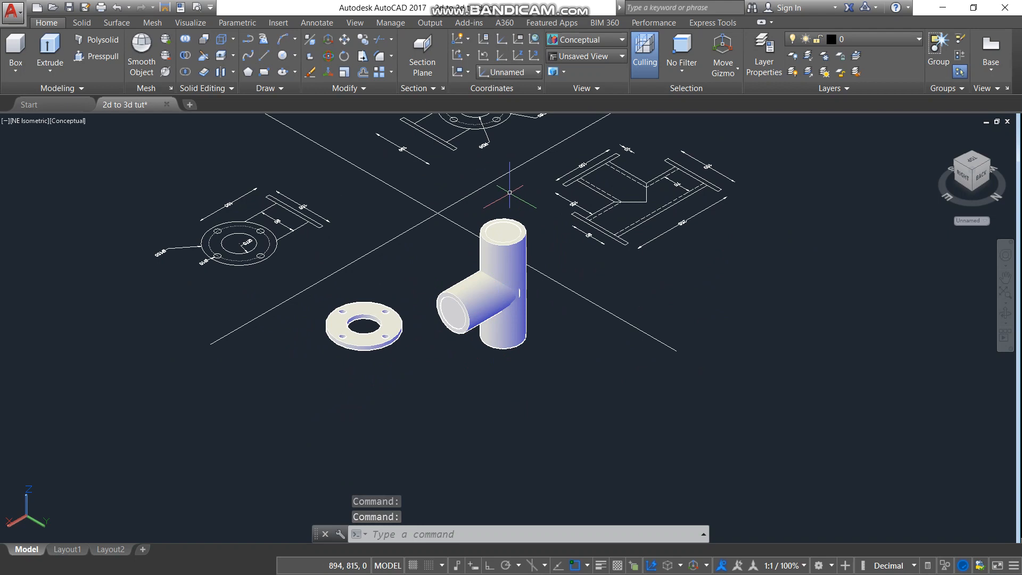
{"action": "scroll", "coordinate": [513, 269], "scroll_direction": "up", "scroll_amount": 2}
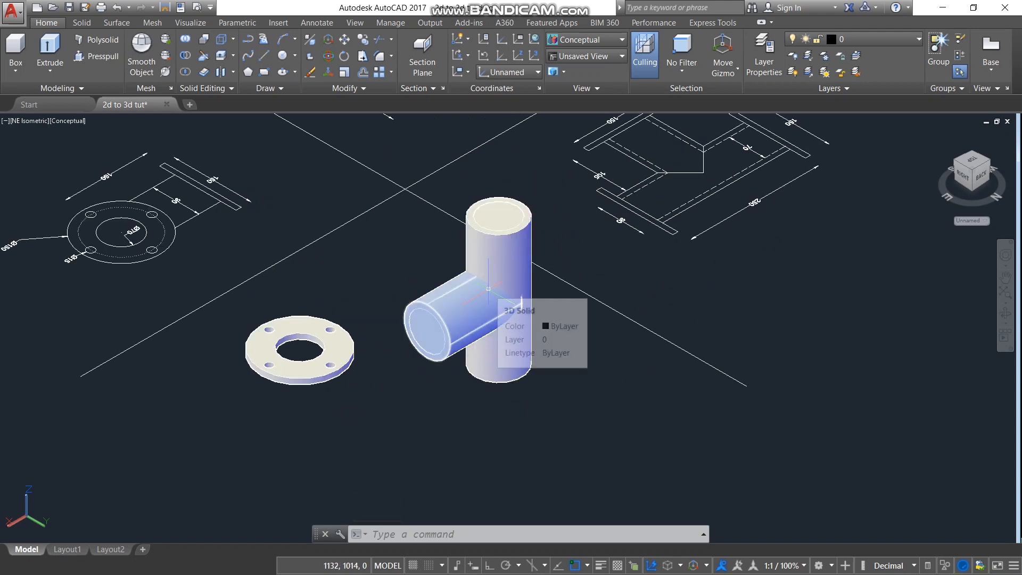
Union the outer cylinders of the branch and vertical pipes into one solid, and check it by selecting it
{"action": "left_click", "coordinate": [489, 289]}
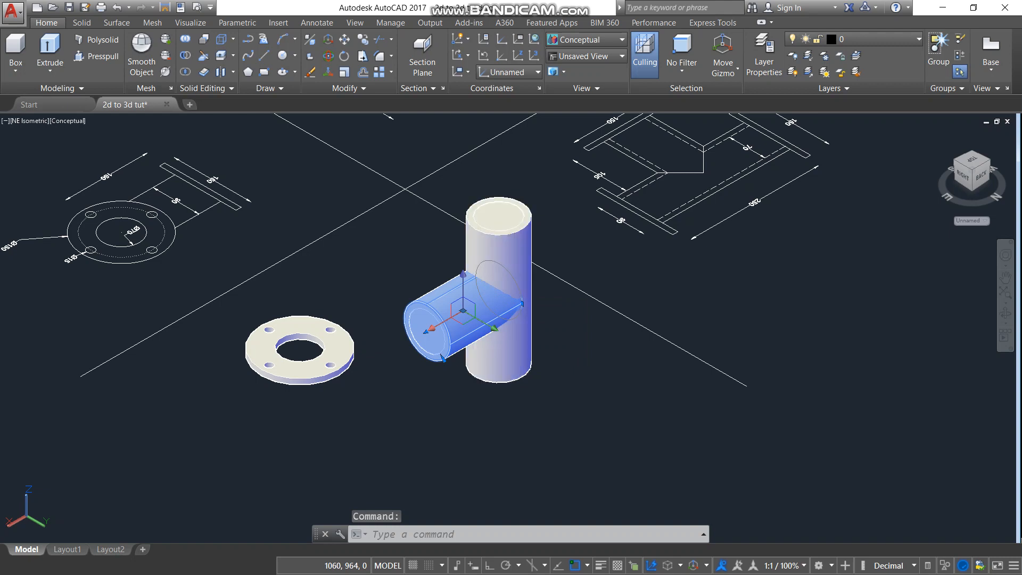
{"action": "left_click", "coordinate": [497, 255]}
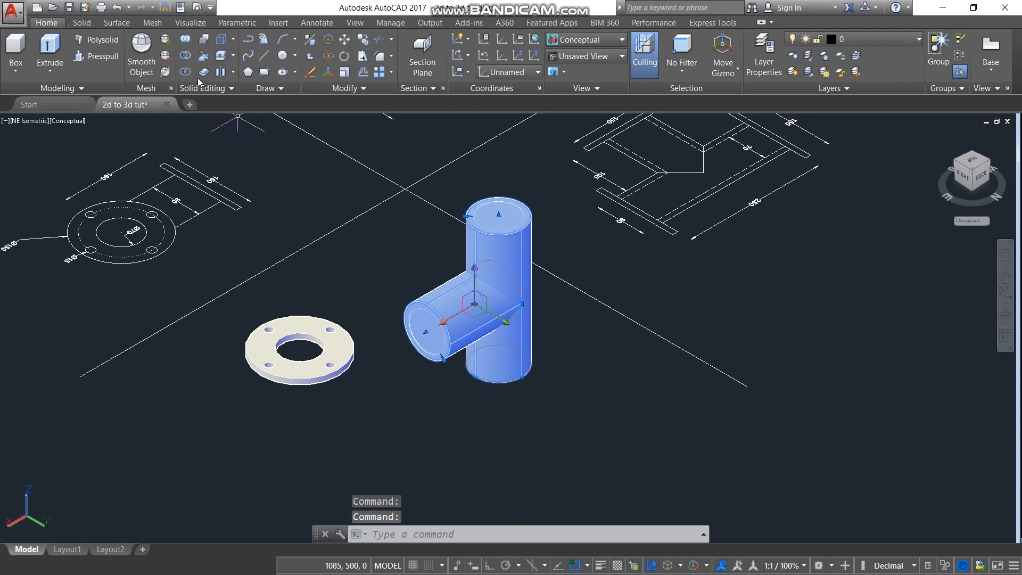
{"action": "left_click", "coordinate": [185, 41]}
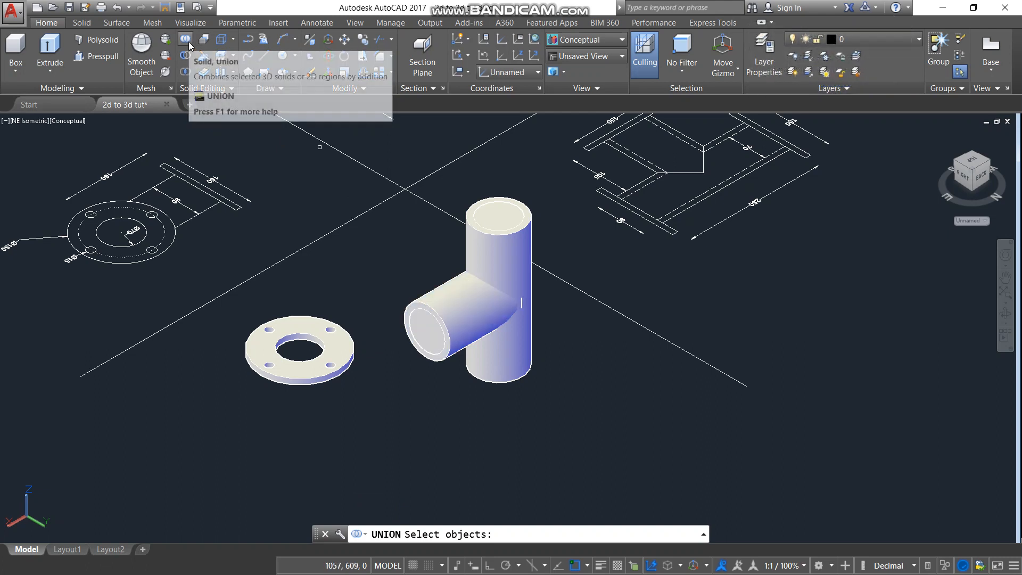
{"action": "left_click", "coordinate": [465, 300]}
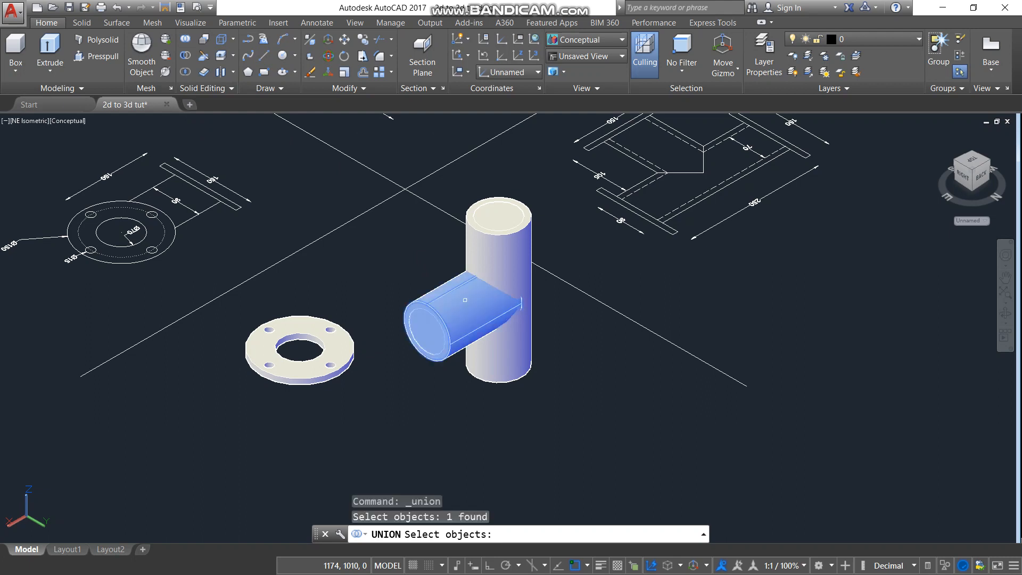
{"action": "left_click", "coordinate": [514, 265]}
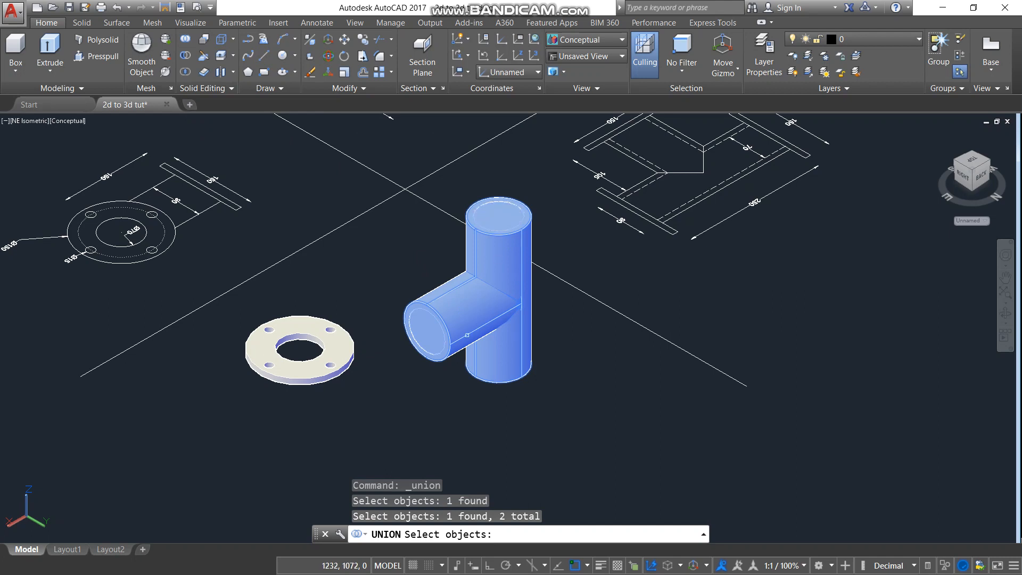
{"action": "key", "text": "Return"}
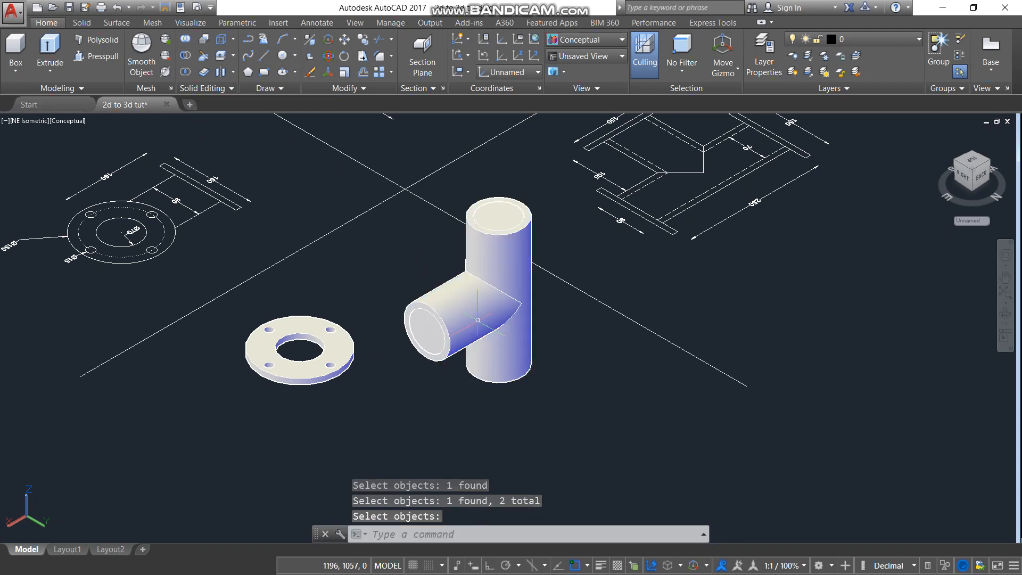
{"action": "left_click", "coordinate": [498, 262]}
{"action": "scroll", "coordinate": [503, 315], "scroll_direction": "up", "scroll_amount": 2}
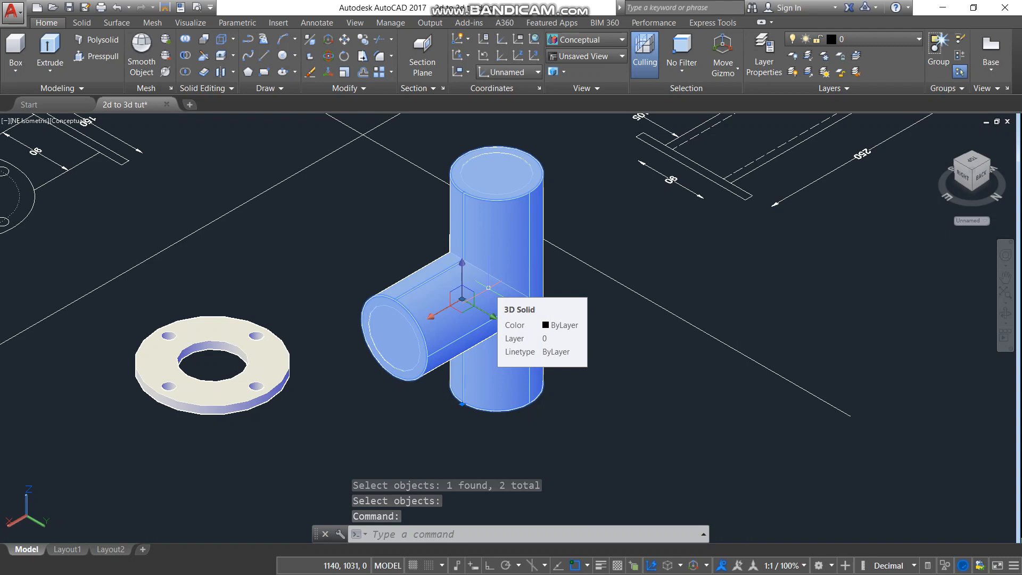
{"action": "key", "text": "Escape"}
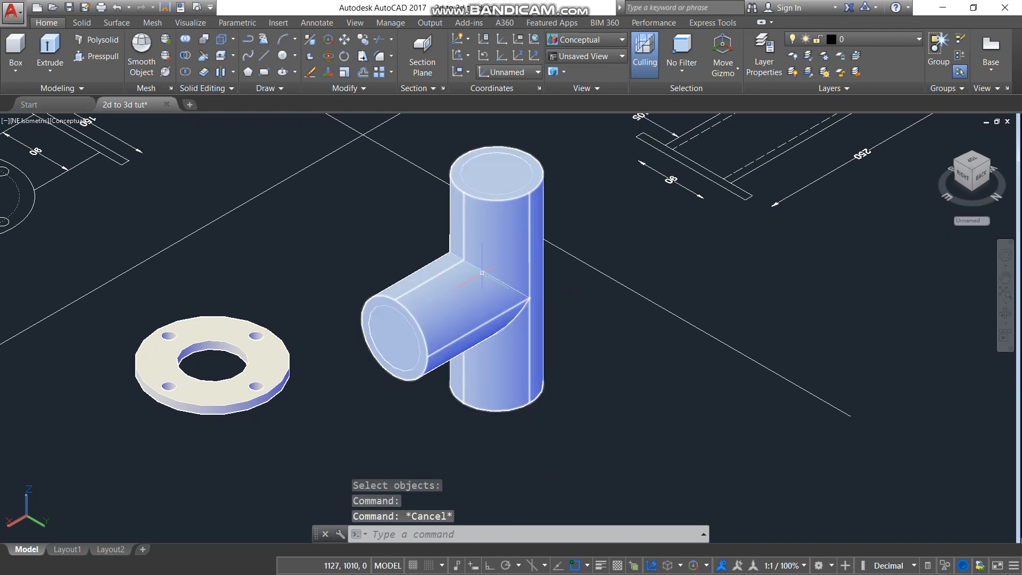
Subtract the inner cylinders of the branch and vertical pipes from the joined outer solid to hollow out the tee
{"action": "scroll", "coordinate": [498, 290], "scroll_direction": "up", "scroll_amount": 1}
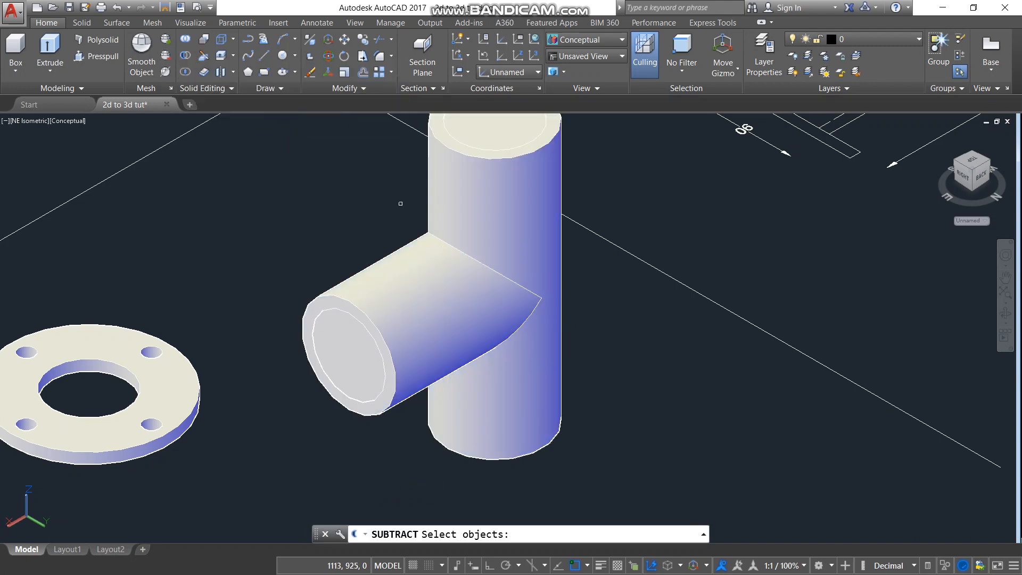
{"action": "left_click", "coordinate": [461, 193]}
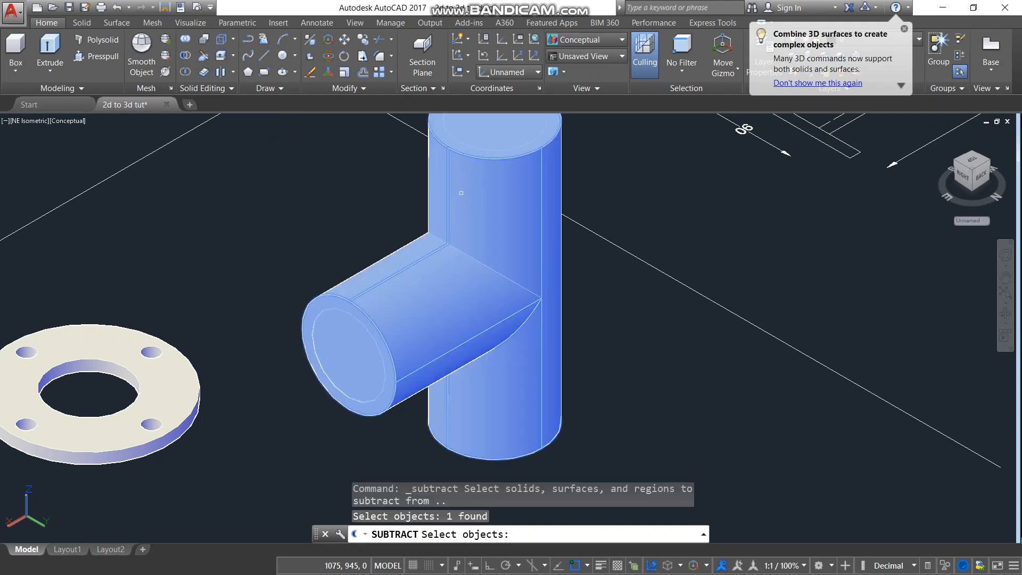
{"action": "key", "text": "Return"}
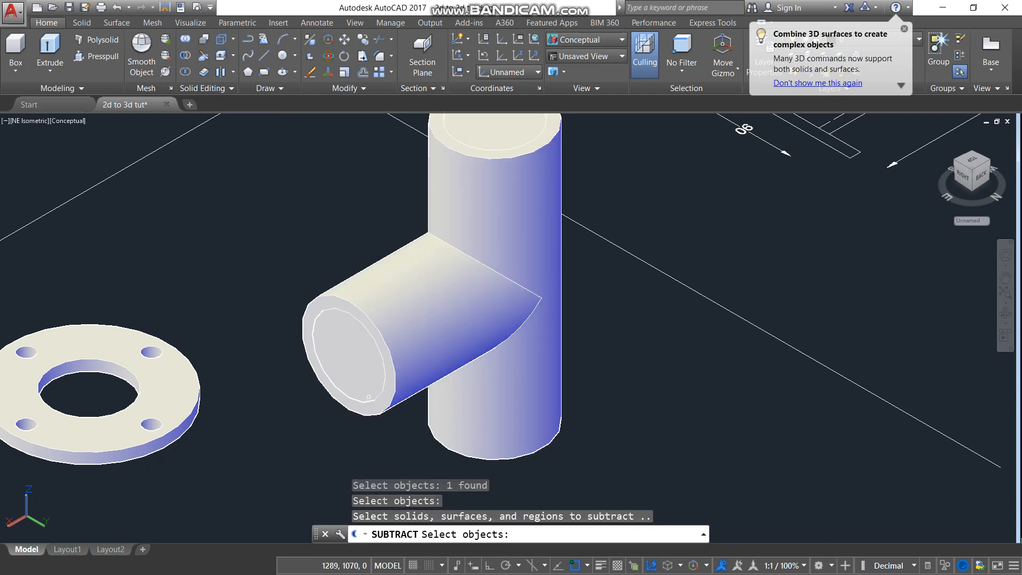
{"action": "left_click", "coordinate": [350, 368]}
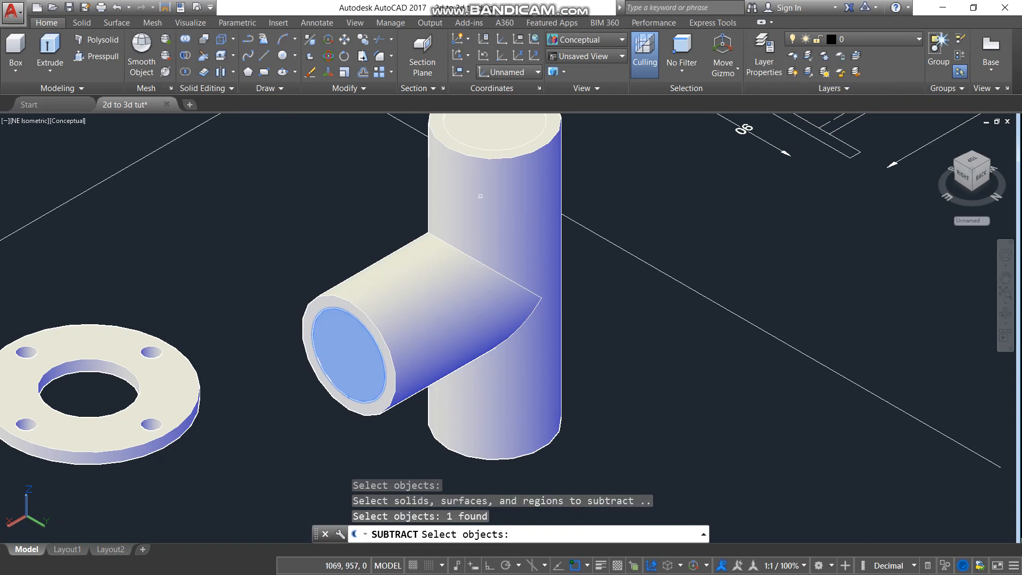
{"action": "left_click", "coordinate": [486, 134]}
{"action": "key", "text": "Return"}
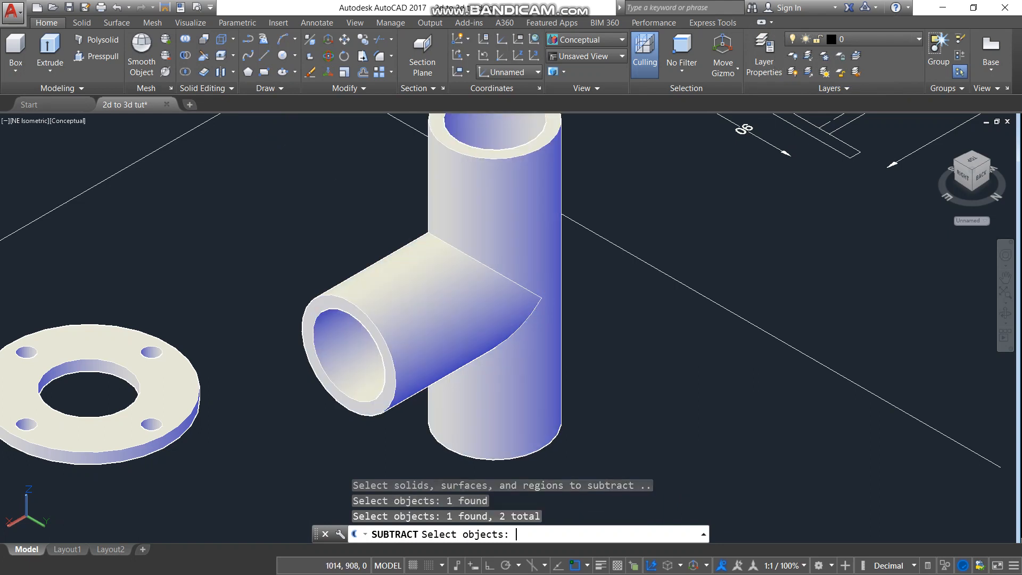
Examine the hollowed tee's bores and junction from several orbited angles, and restore the previous view
{"action": "scroll", "coordinate": [486, 134], "scroll_direction": "down", "scroll_amount": 2}
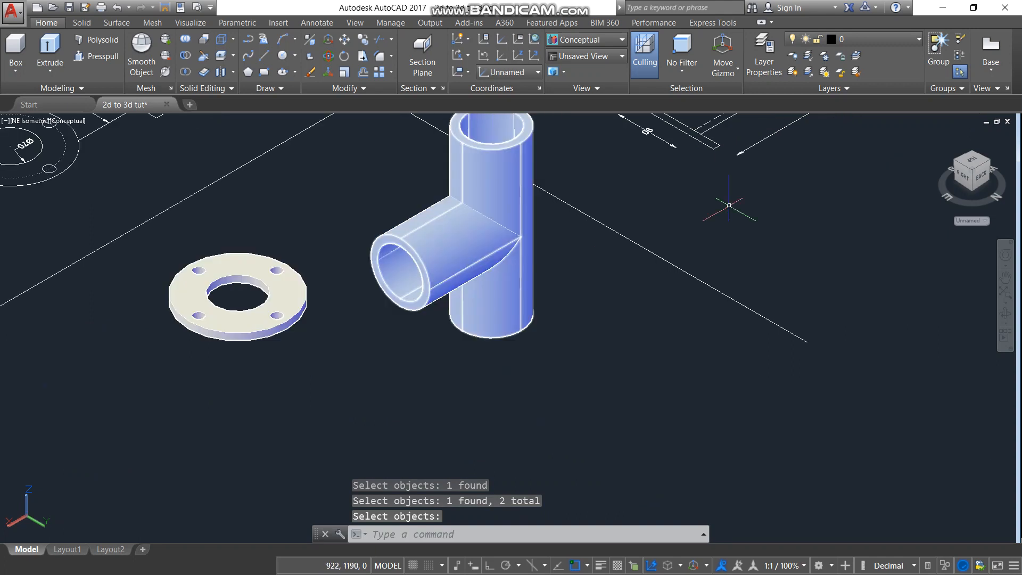
{"action": "left_click", "coordinate": [1007, 315]}
{"action": "left_click_drag", "start_coordinate": [493, 220], "coordinate": [512, 297]}
{"action": "scroll", "coordinate": [544, 286], "scroll_direction": "down", "scroll_amount": 1}
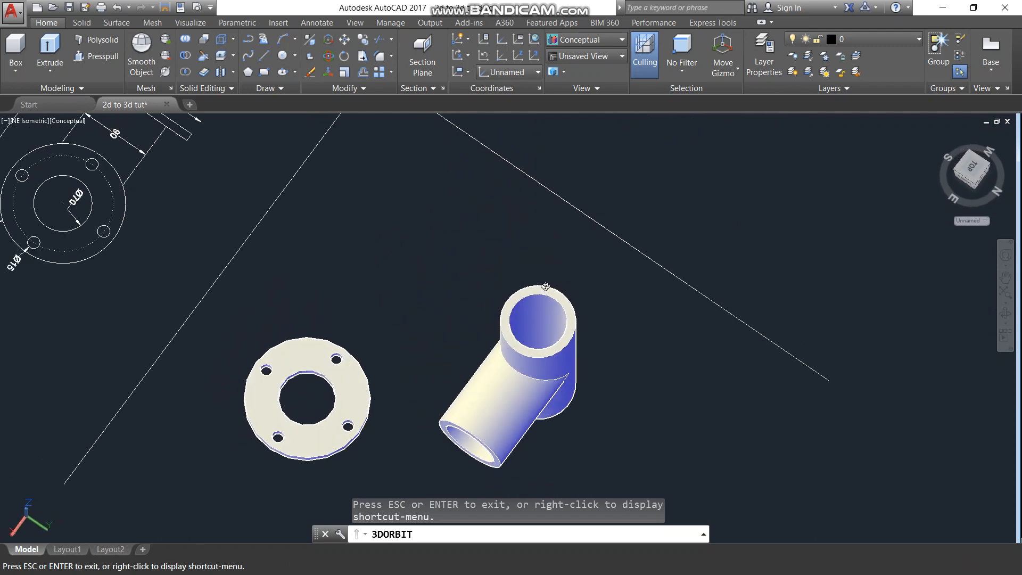
{"action": "scroll", "coordinate": [528, 394], "scroll_direction": "up", "scroll_amount": 3}
{"action": "left_click_drag", "start_coordinate": [527, 395], "coordinate": [577, 295]}
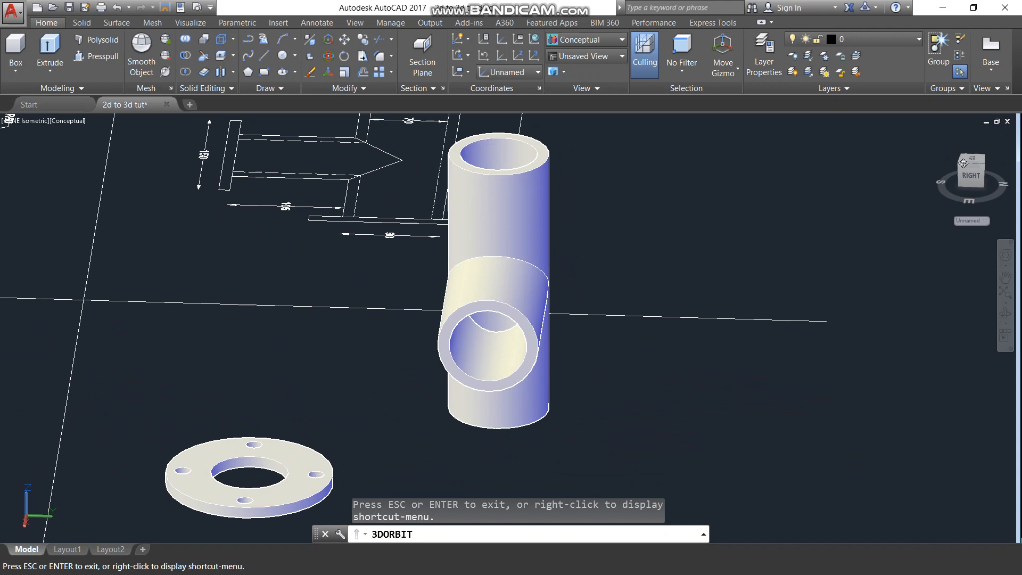
{"action": "key", "text": "Escape"}
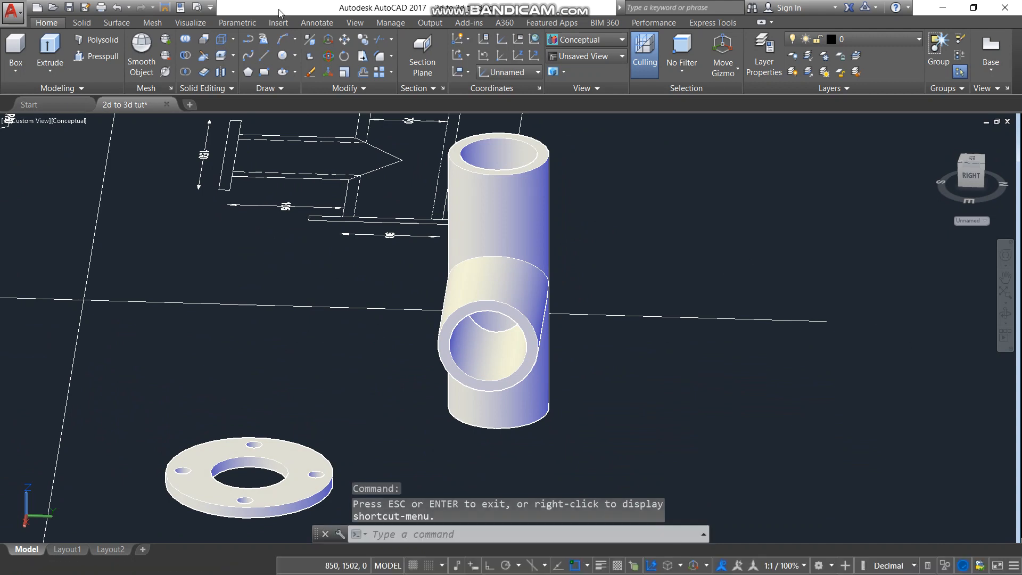
{"action": "left_click", "coordinate": [117, 12]}
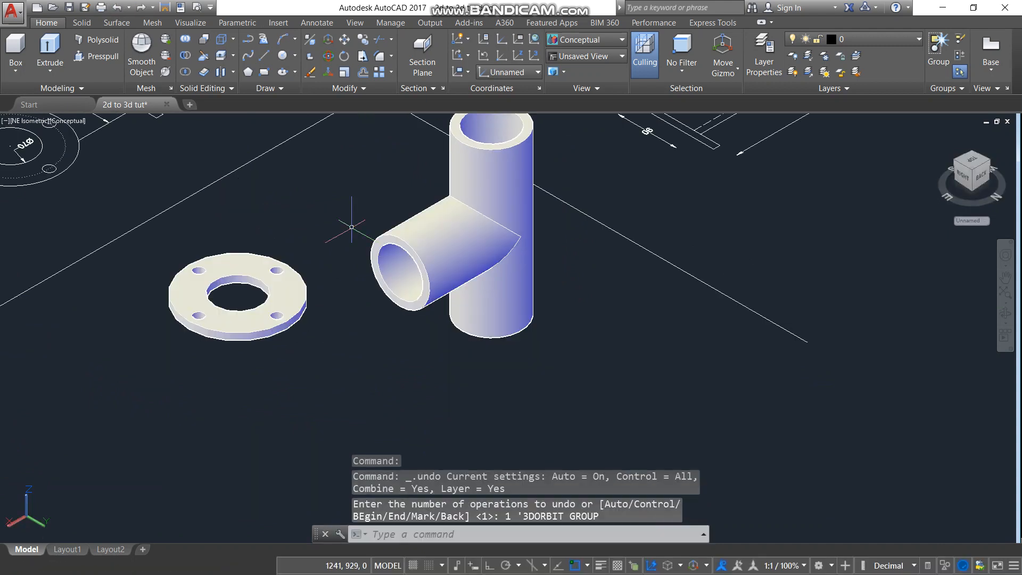
Copy the flange from the centre of its top face to the centre of the vertical pipe's top end
{"action": "scroll", "coordinate": [373, 286], "scroll_direction": "up", "scroll_amount": 2}
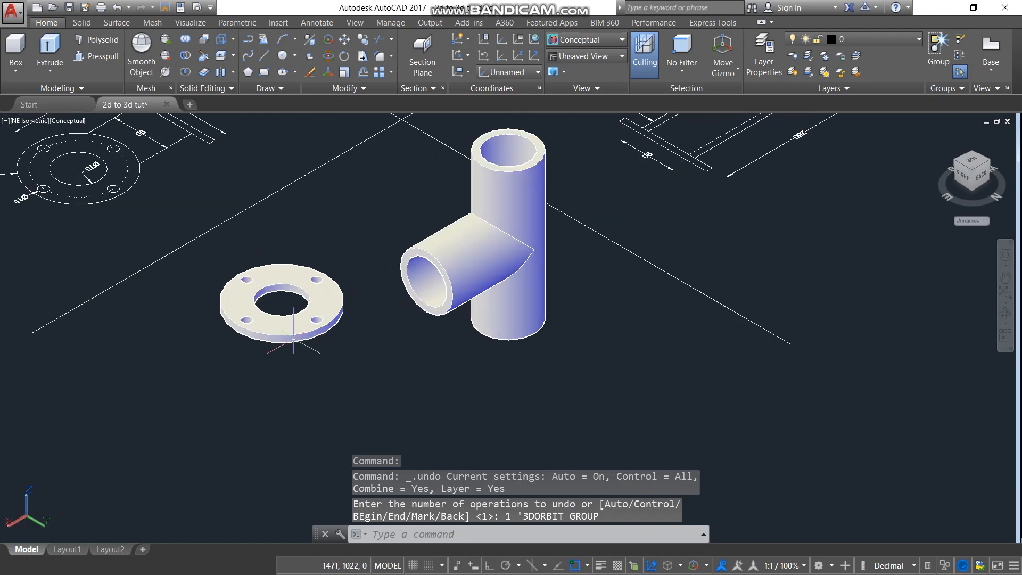
{"action": "left_click", "coordinate": [291, 333]}
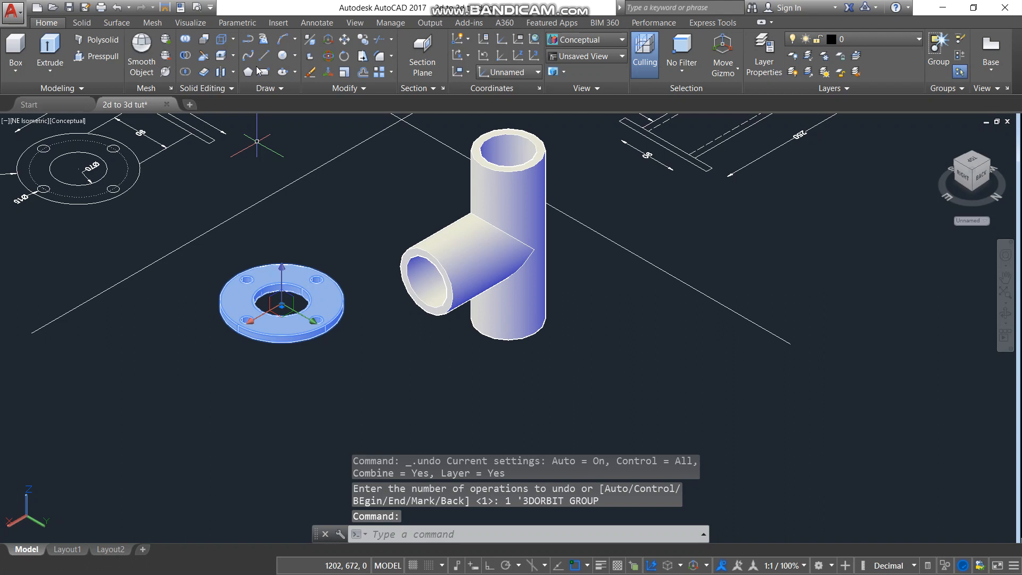
{"action": "type", "text": "co"}
{"action": "key", "text": "Return"}
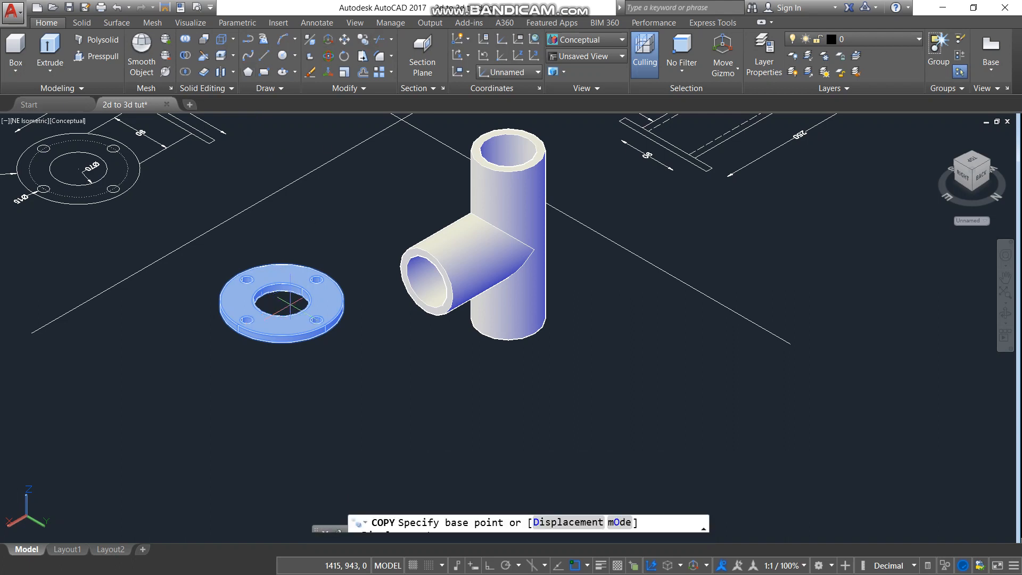
{"action": "scroll", "coordinate": [289, 319], "scroll_direction": "up", "scroll_amount": 5}
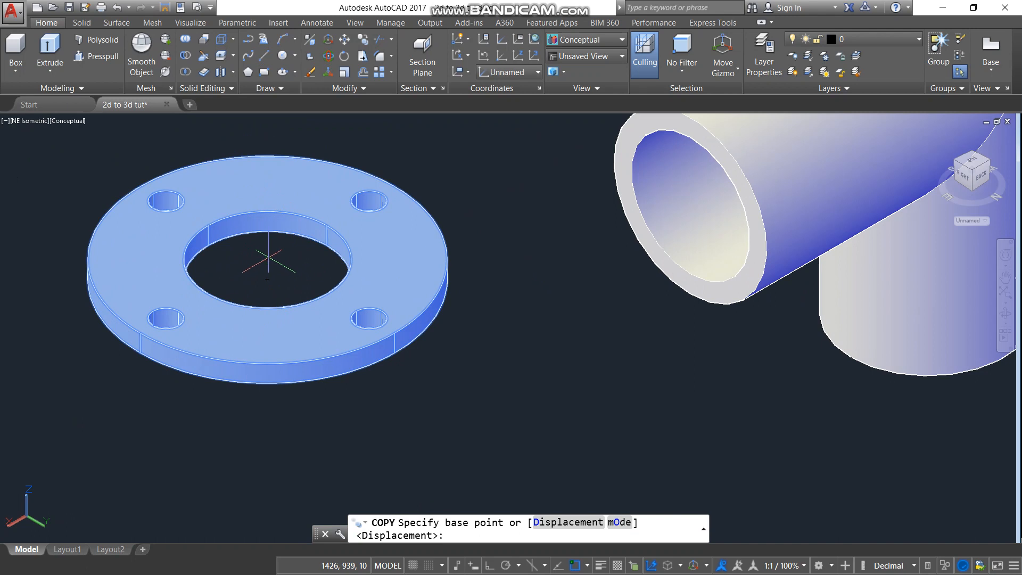
{"action": "left_click", "coordinate": [267, 260]}
{"action": "scroll", "coordinate": [202, 262], "scroll_direction": "down", "scroll_amount": 2}
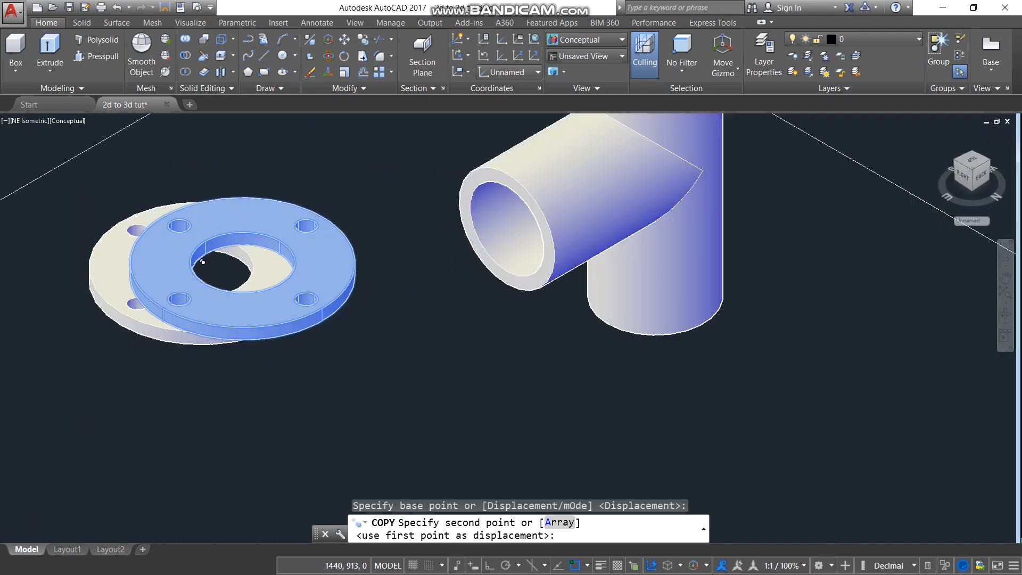
{"action": "scroll", "coordinate": [202, 261], "scroll_direction": "down", "scroll_amount": 4}
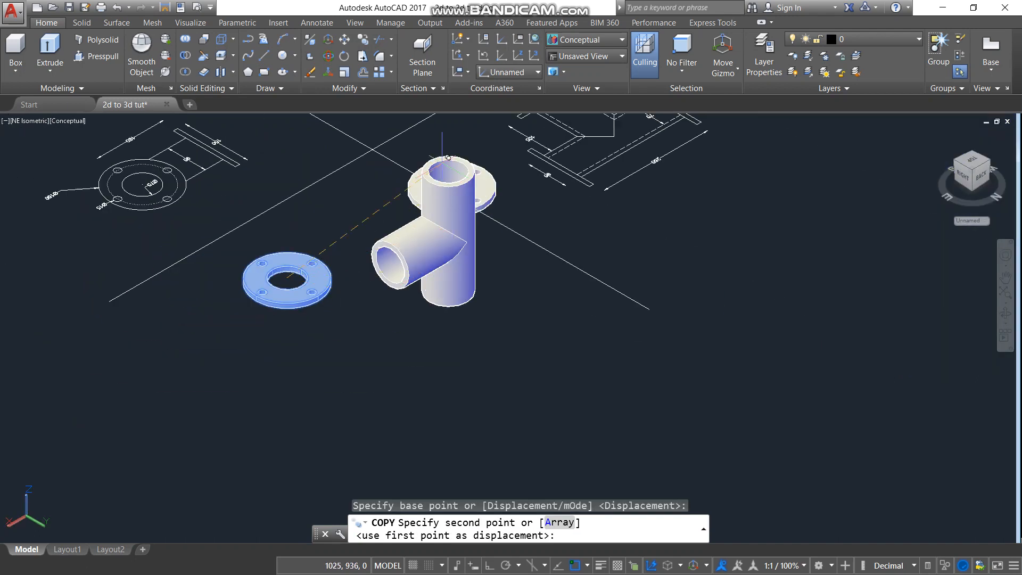
{"action": "scroll", "coordinate": [458, 181], "scroll_direction": "up", "scroll_amount": 5}
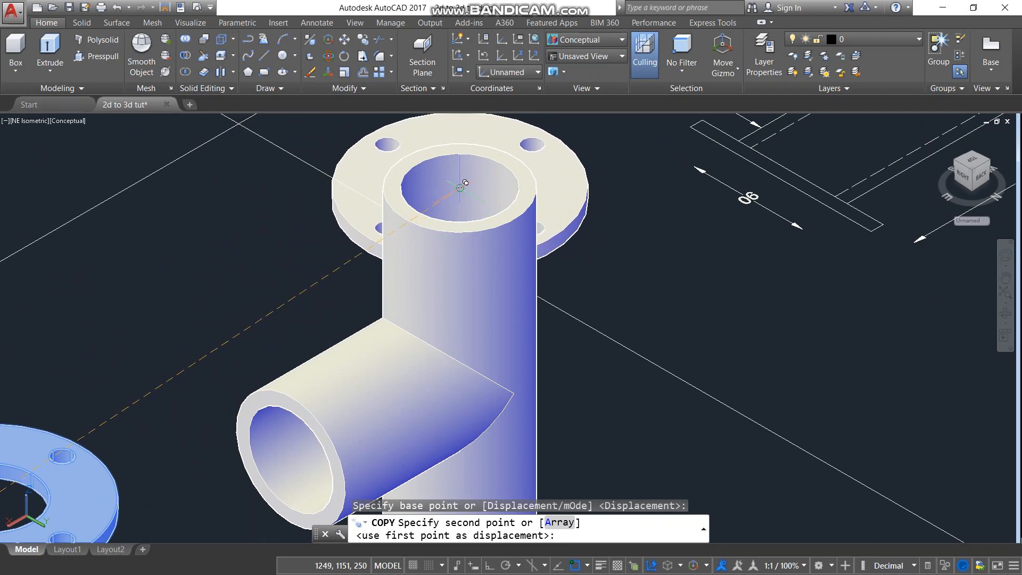
{"action": "left_click", "coordinate": [462, 186]}
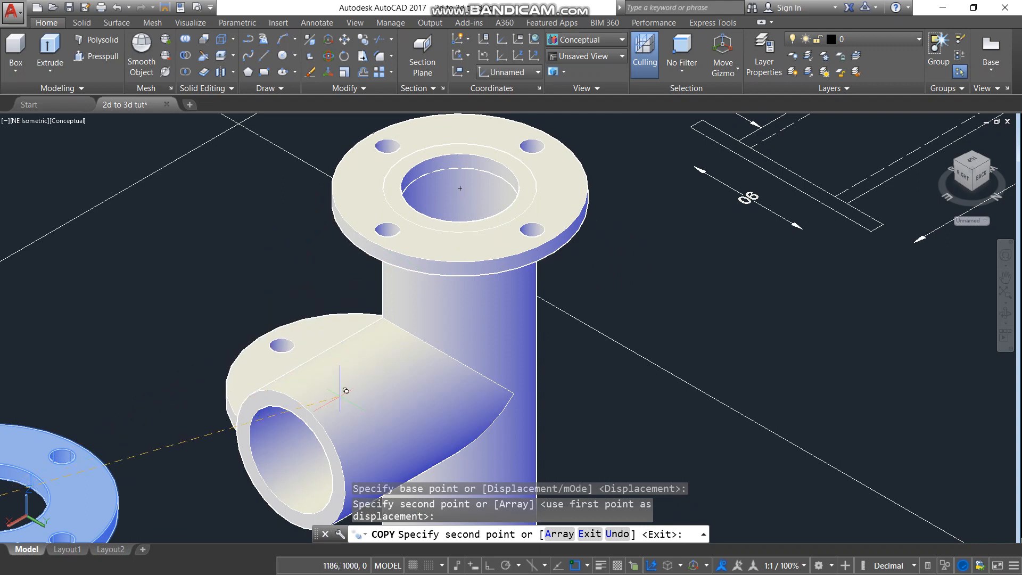
{"action": "key", "text": "Escape"}
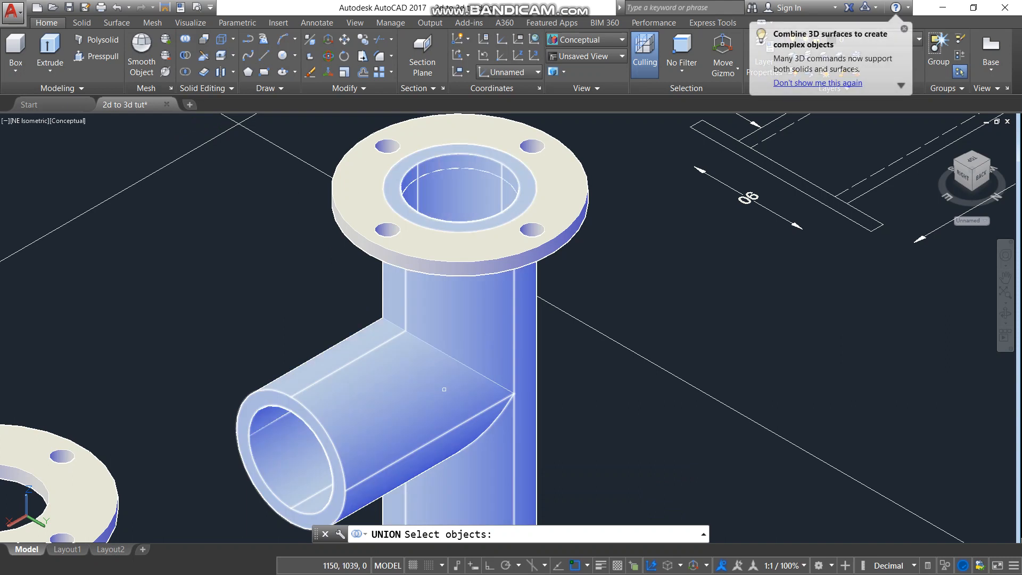
Union the hollow tee and the flange at its top end into one solid
{"action": "left_click", "coordinate": [444, 390]}
{"action": "left_click", "coordinate": [468, 258]}
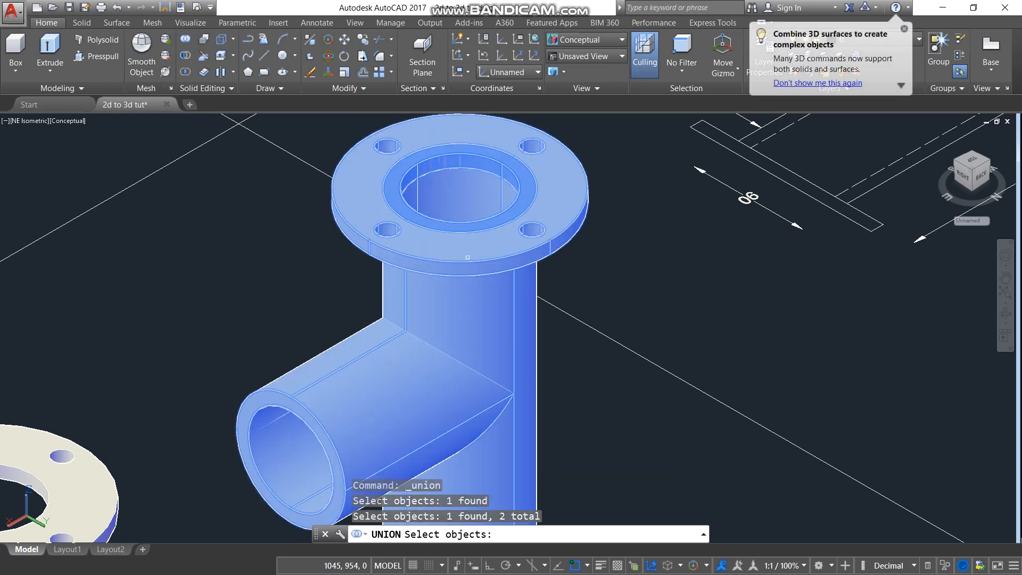
{"action": "key", "text": "Return"}
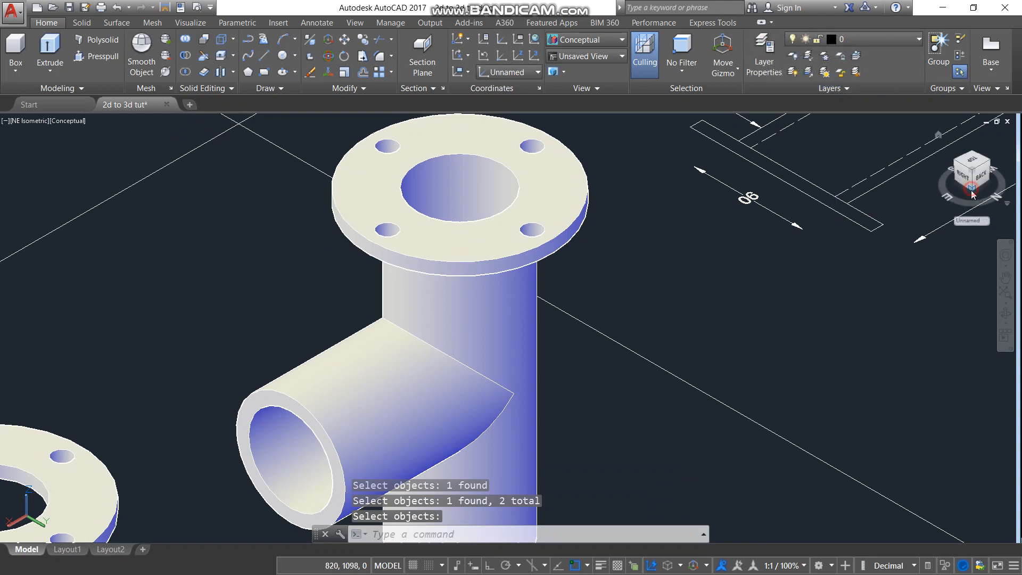
Copy the loose flange from the centre of its underside to the centre of the vertical pipe's bottom end
{"action": "left_click", "coordinate": [972, 191]}
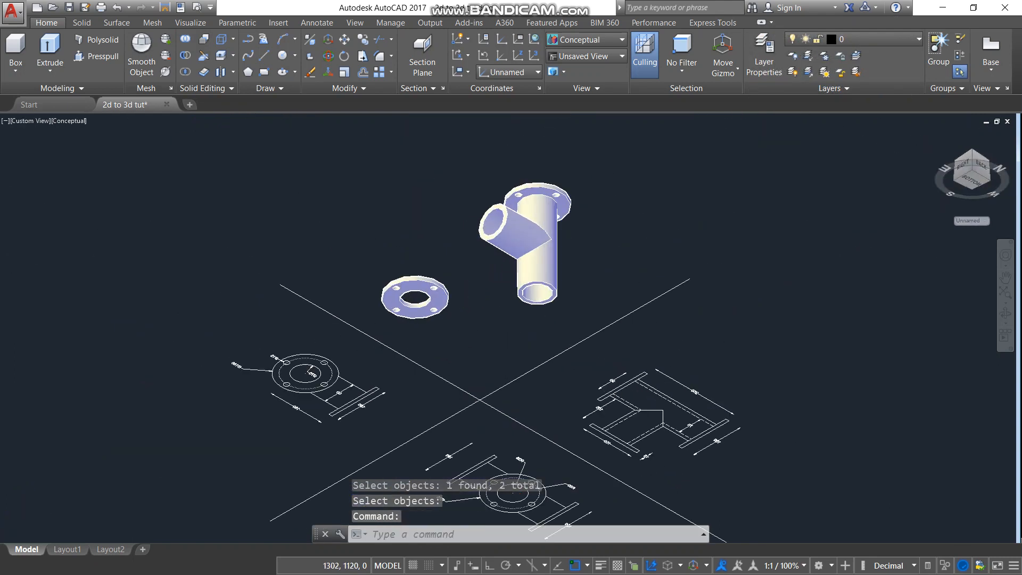
{"action": "scroll", "coordinate": [512, 285], "scroll_direction": "up", "scroll_amount": 3}
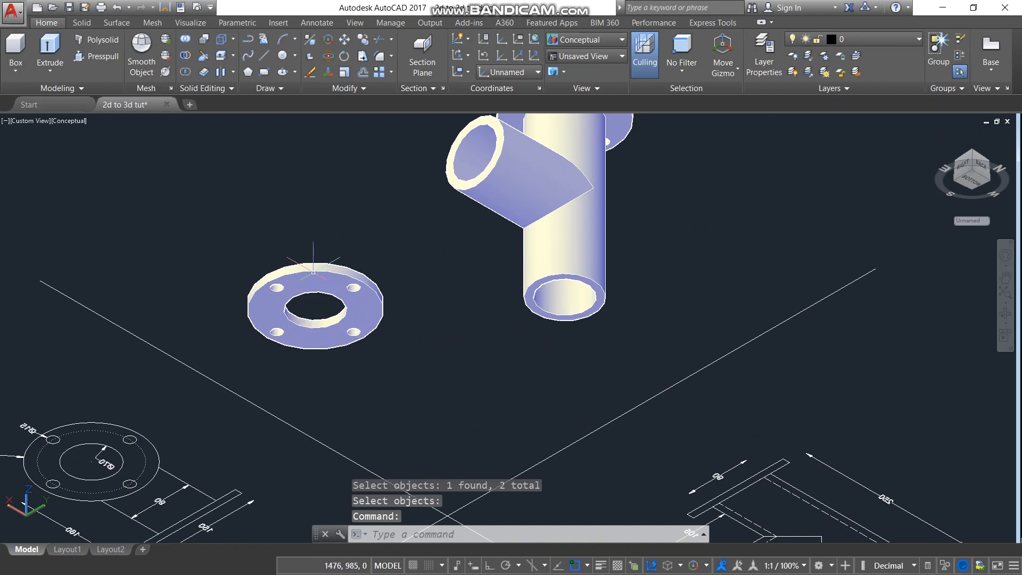
{"action": "left_click", "coordinate": [317, 276]}
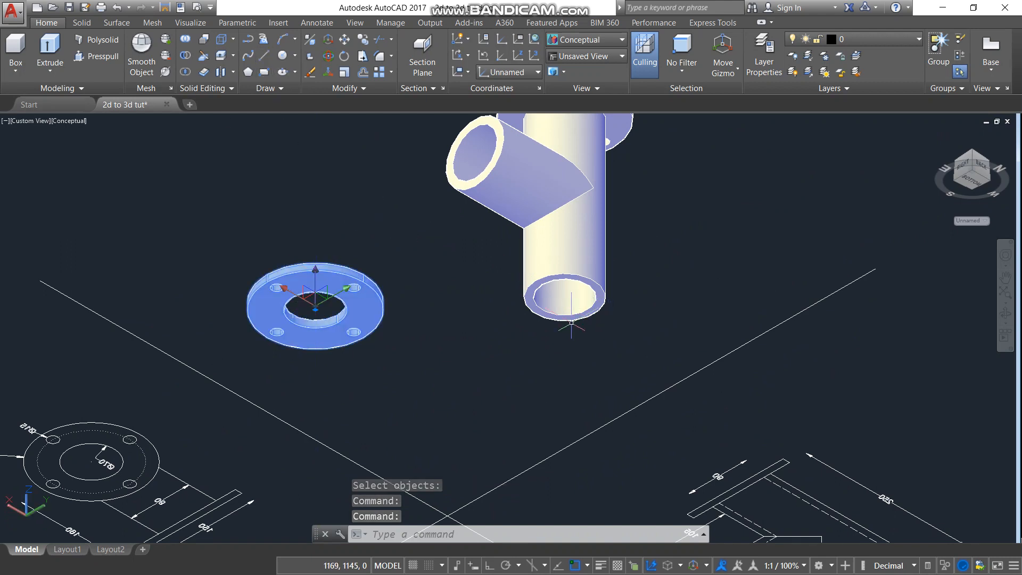
{"action": "left_click", "coordinate": [362, 39]}
{"action": "scroll", "coordinate": [315, 296], "scroll_direction": "up", "scroll_amount": 3}
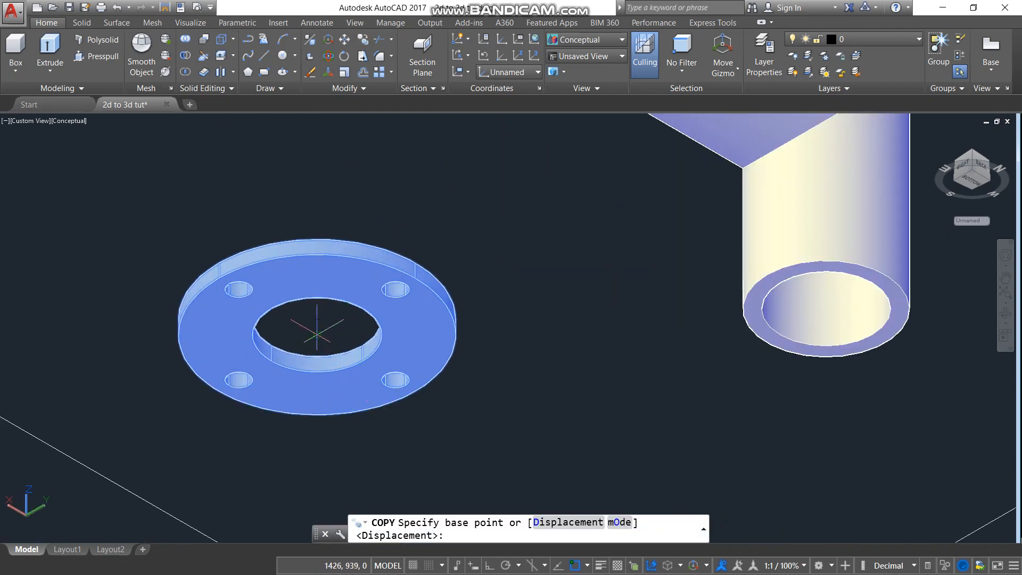
{"action": "left_click", "coordinate": [317, 333]}
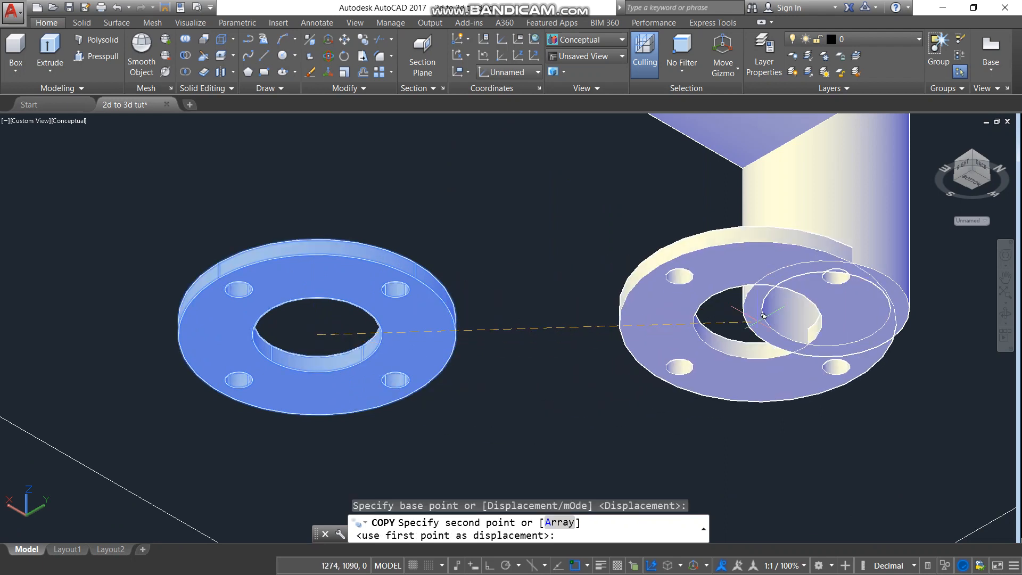
{"action": "scroll", "coordinate": [792, 316], "scroll_direction": "up", "scroll_amount": 5}
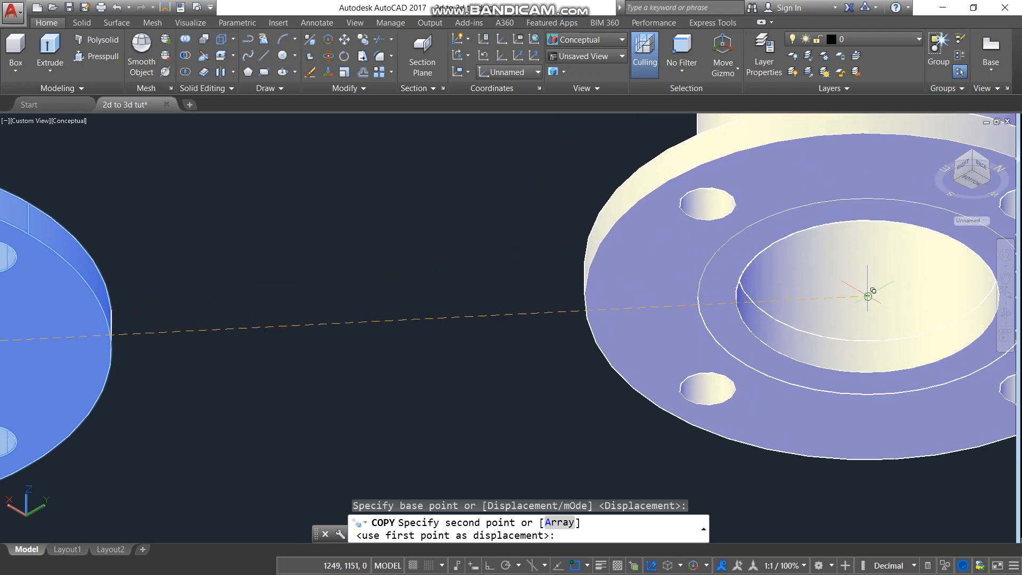
{"action": "left_click", "coordinate": [868, 296]}
{"action": "scroll", "coordinate": [598, 360], "scroll_direction": "down", "scroll_amount": 5}
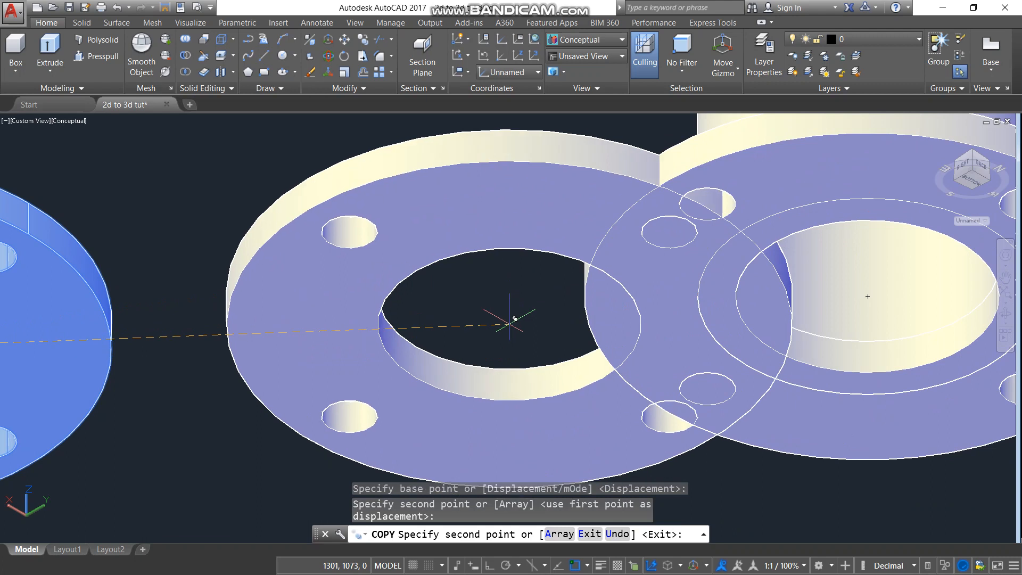
{"action": "key", "text": "Escape"}
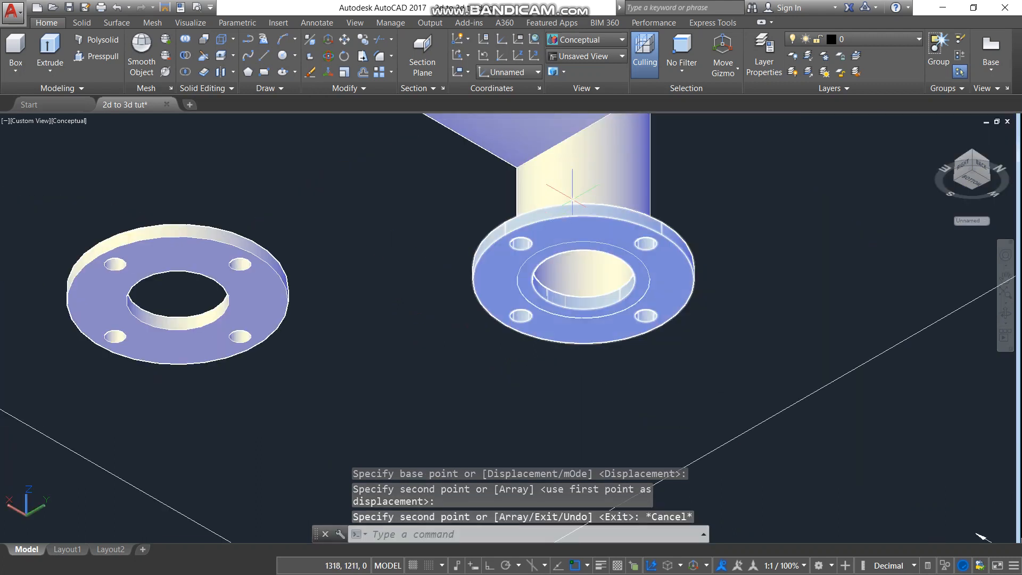
Union the tee and the flange at its bottom end into one solid
{"action": "left_click", "coordinate": [185, 39]}
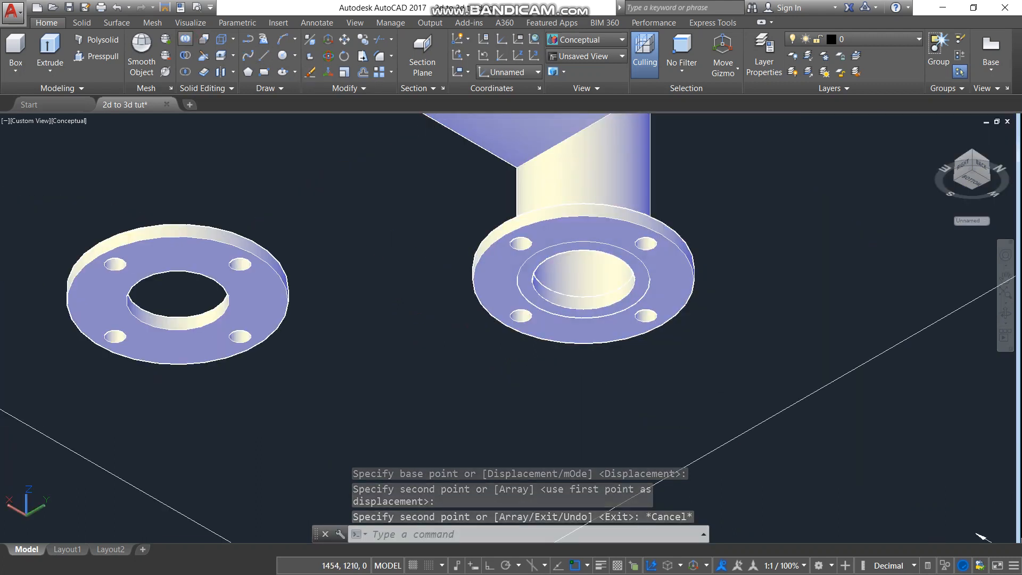
{"action": "left_click", "coordinate": [612, 177]}
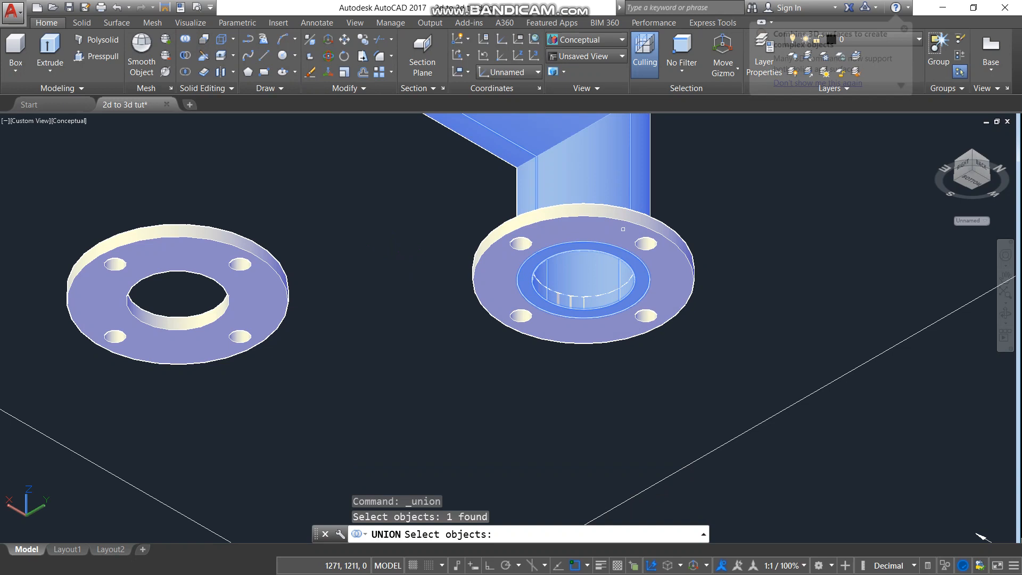
{"action": "left_click", "coordinate": [621, 233]}
{"action": "key", "text": "Return"}
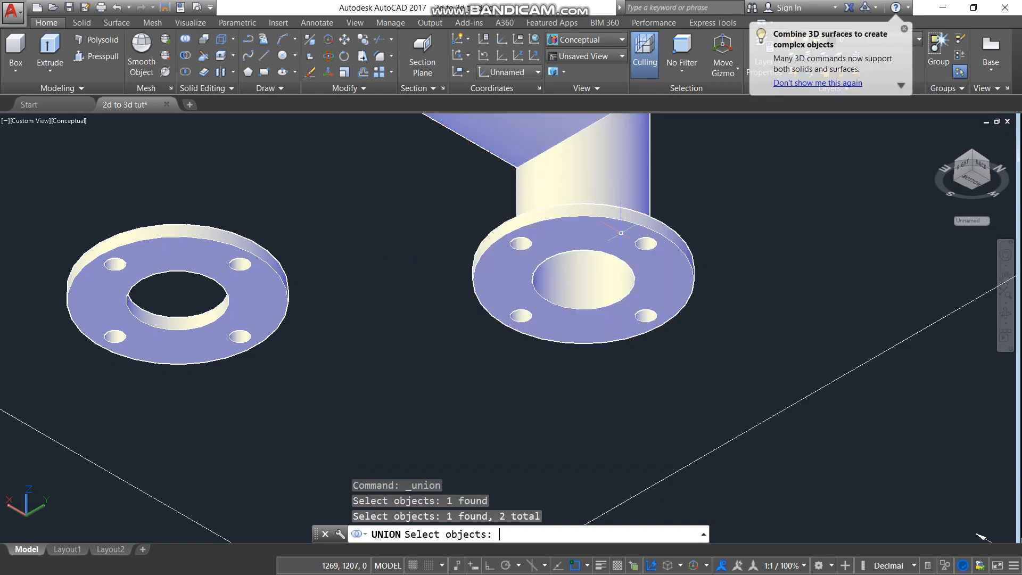
{"action": "scroll", "coordinate": [621, 232], "scroll_direction": "down", "scroll_amount": 3}
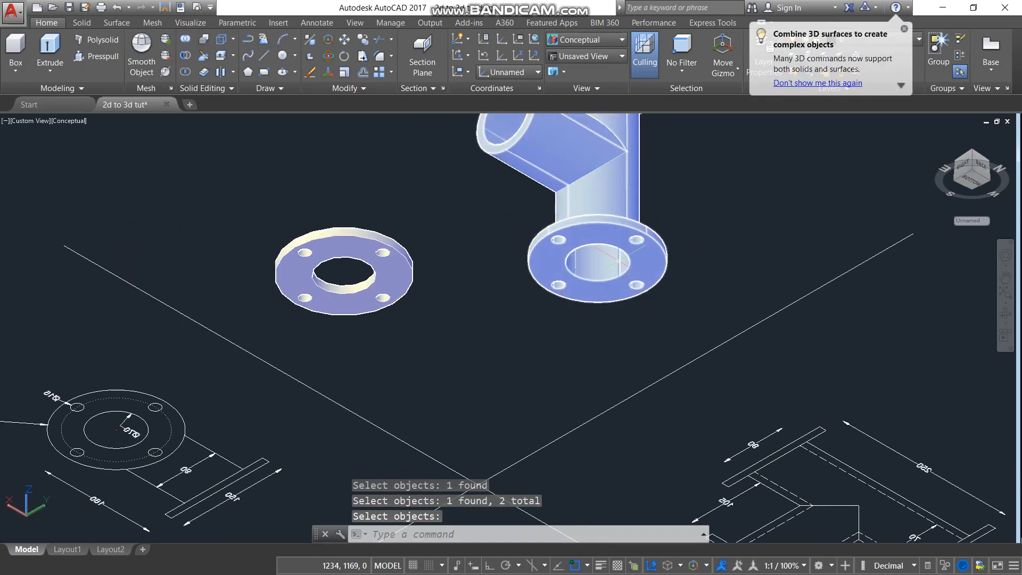
Return to the northeast isometric view and select the tee to check that both flanges are joined to it
{"action": "left_click", "coordinate": [973, 151]}
{"action": "left_click", "coordinate": [973, 165]}
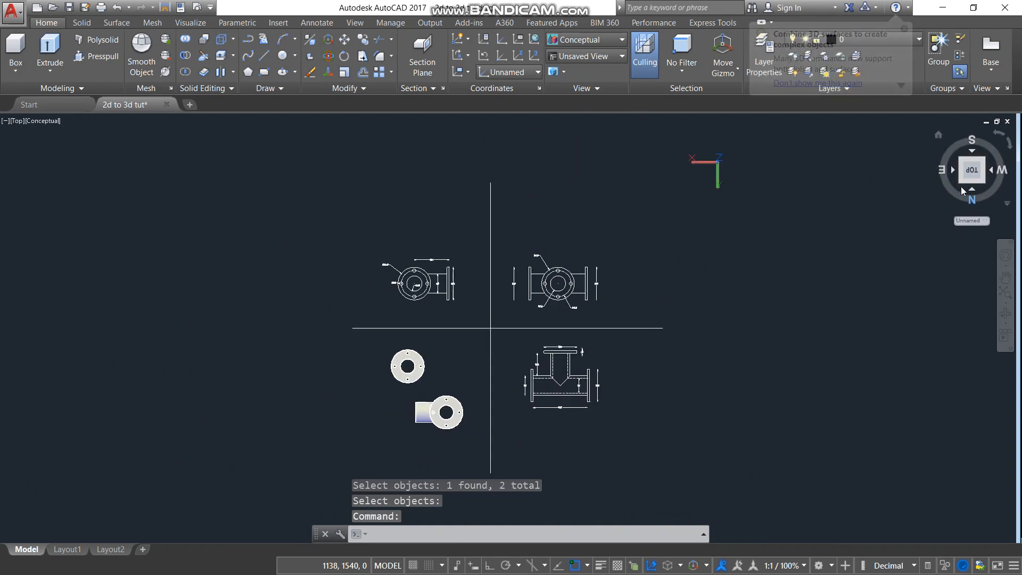
{"action": "left_click", "coordinate": [961, 182]}
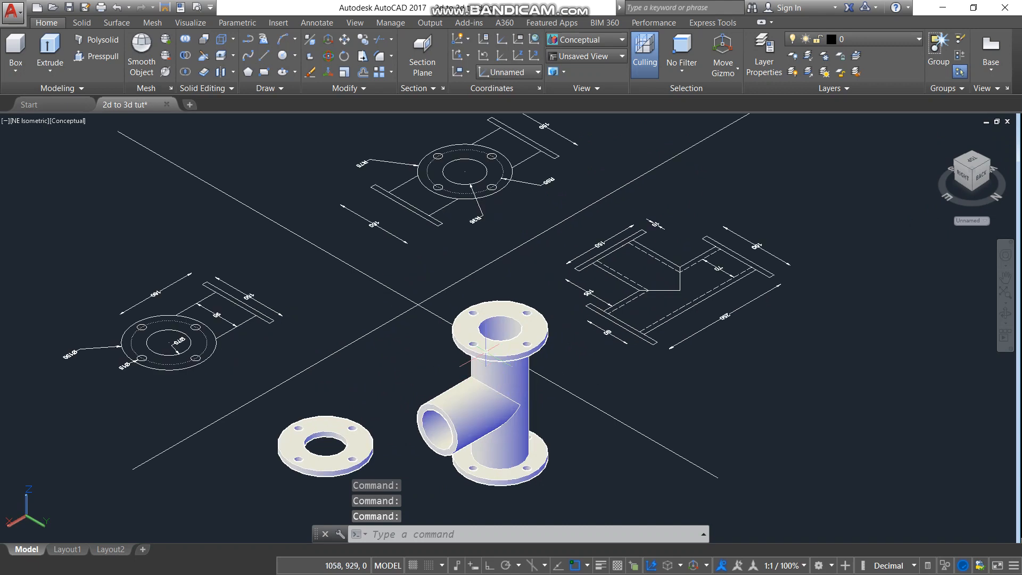
{"action": "scroll", "coordinate": [486, 350], "scroll_direction": "up", "scroll_amount": 2}
{"action": "left_click", "coordinate": [486, 351]}
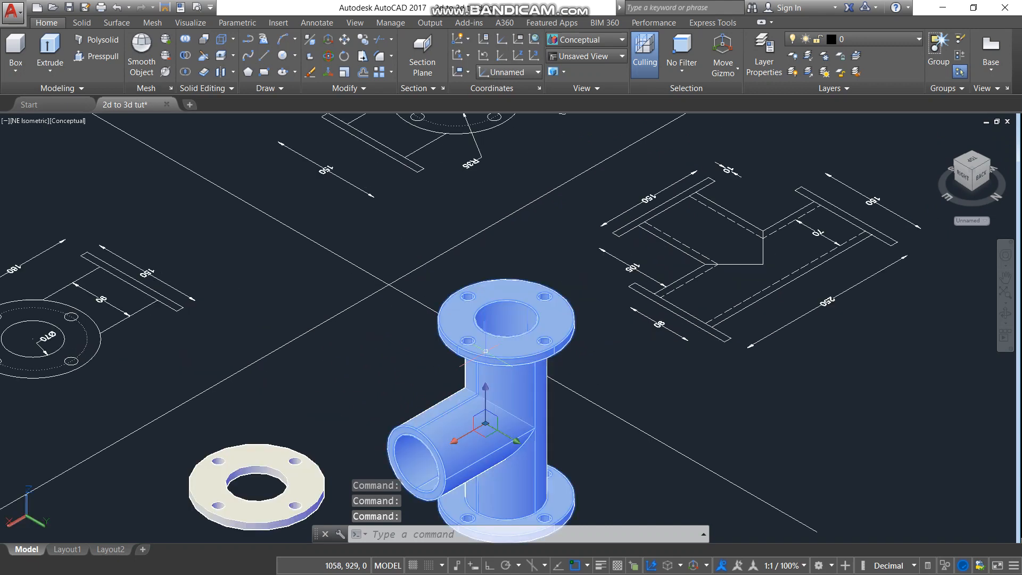
{"action": "key", "text": "Escape"}
{"action": "scroll", "coordinate": [332, 353], "scroll_direction": "down", "scroll_amount": 2}
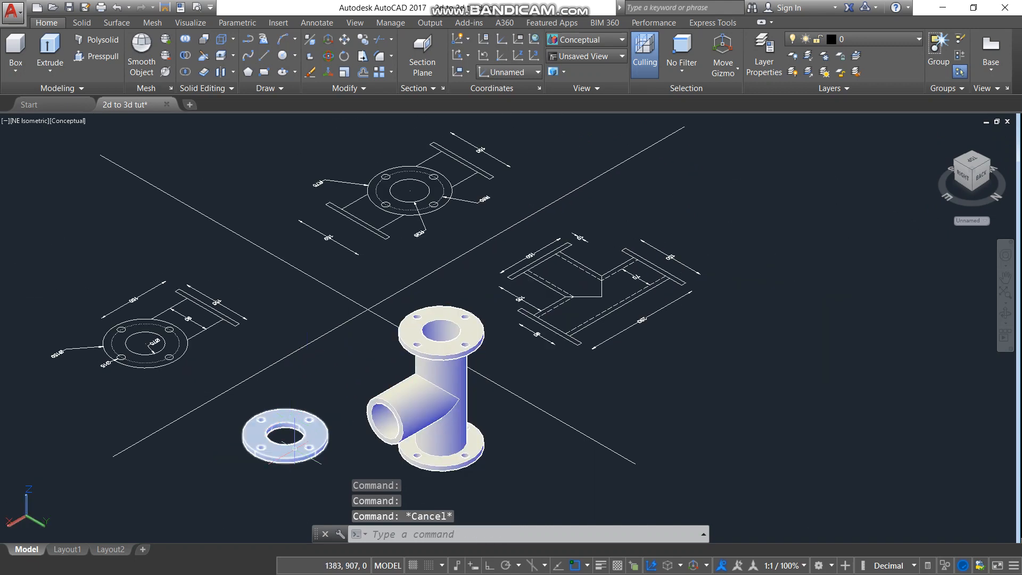
Rotate the loose flange 90 degrees about the Y axis through its centre so it stands parallel to the branch pipe's end
{"action": "scroll", "coordinate": [294, 448], "scroll_direction": "up", "scroll_amount": 3}
{"action": "left_click", "coordinate": [293, 426]}
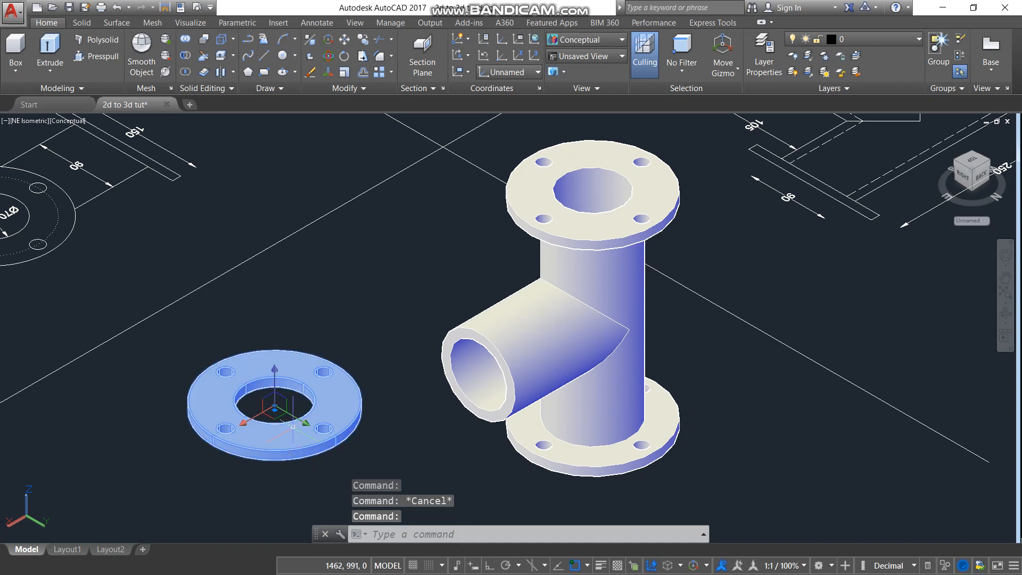
{"action": "left_click", "coordinate": [328, 55]}
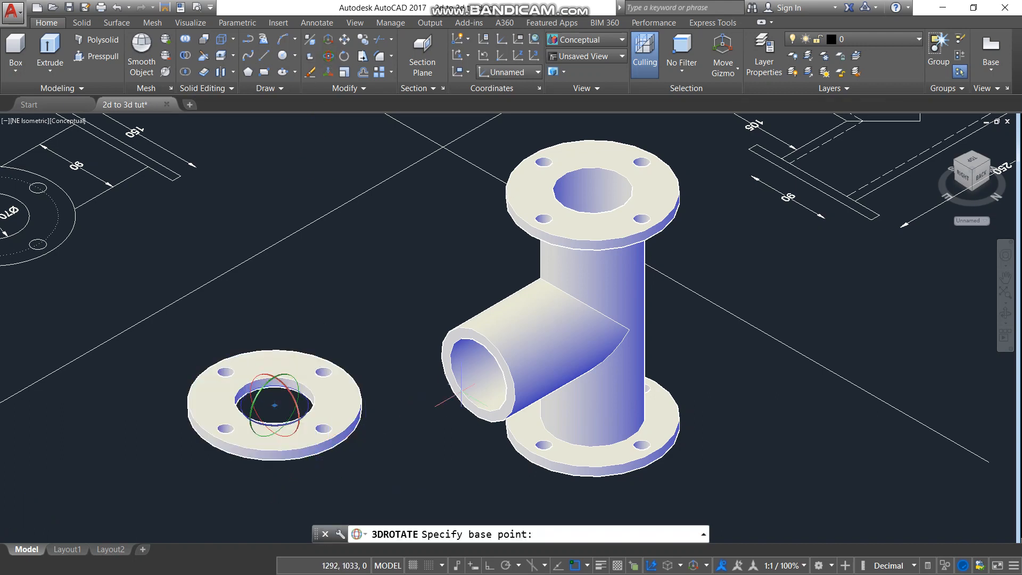
{"action": "left_click", "coordinate": [275, 408]}
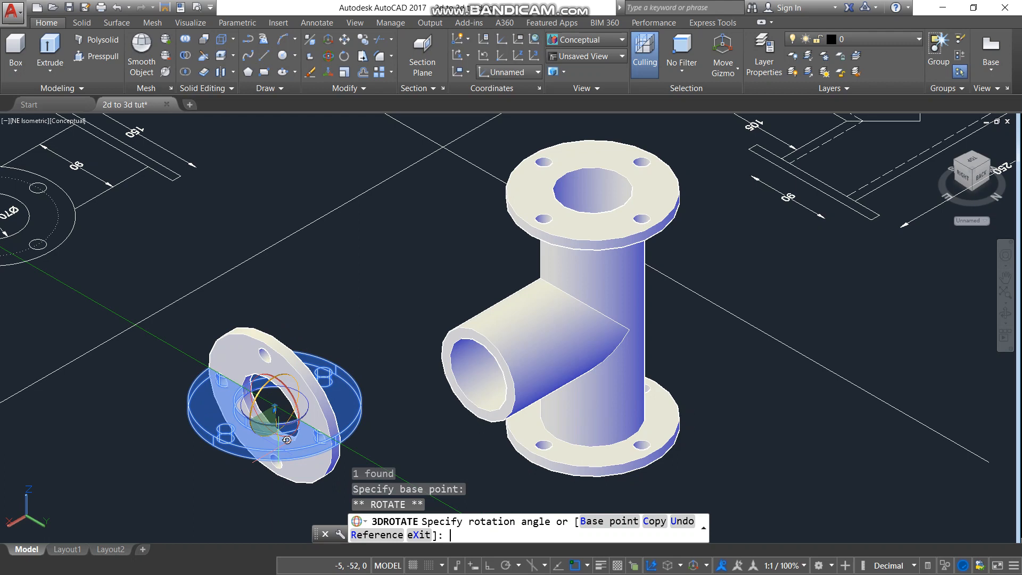
{"action": "key", "text": "Return"}
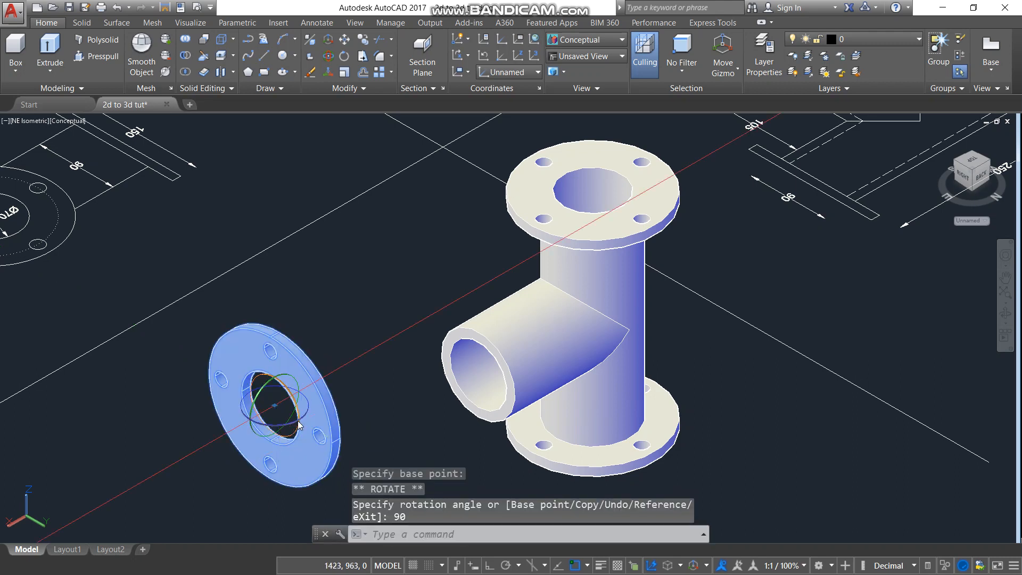
Move the upright flange from the centre of its rear face to the centre of the branch pipe's open end
{"action": "scroll", "coordinate": [301, 421], "scroll_direction": "up", "scroll_amount": 3}
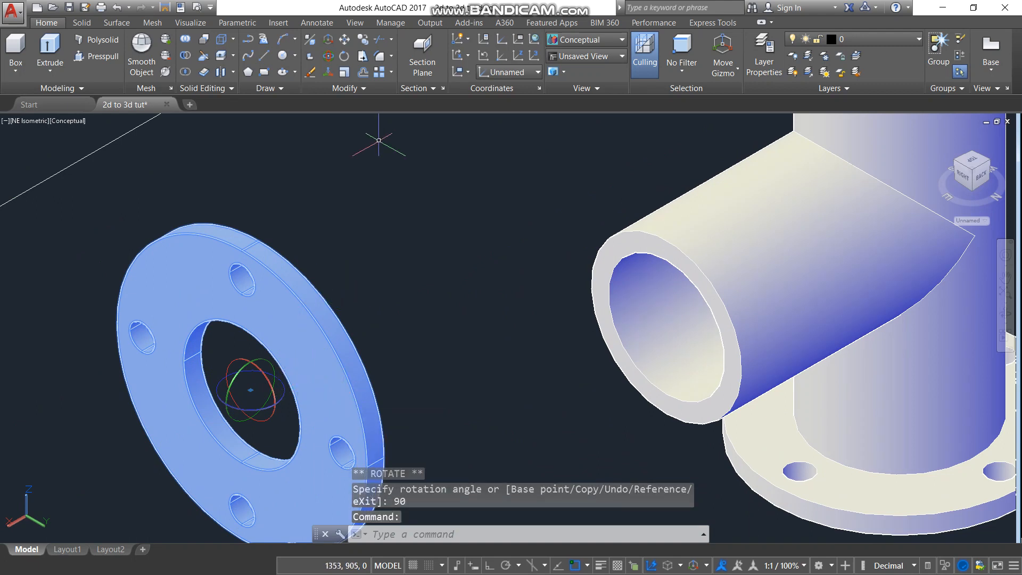
{"action": "left_click", "coordinate": [670, 309]}
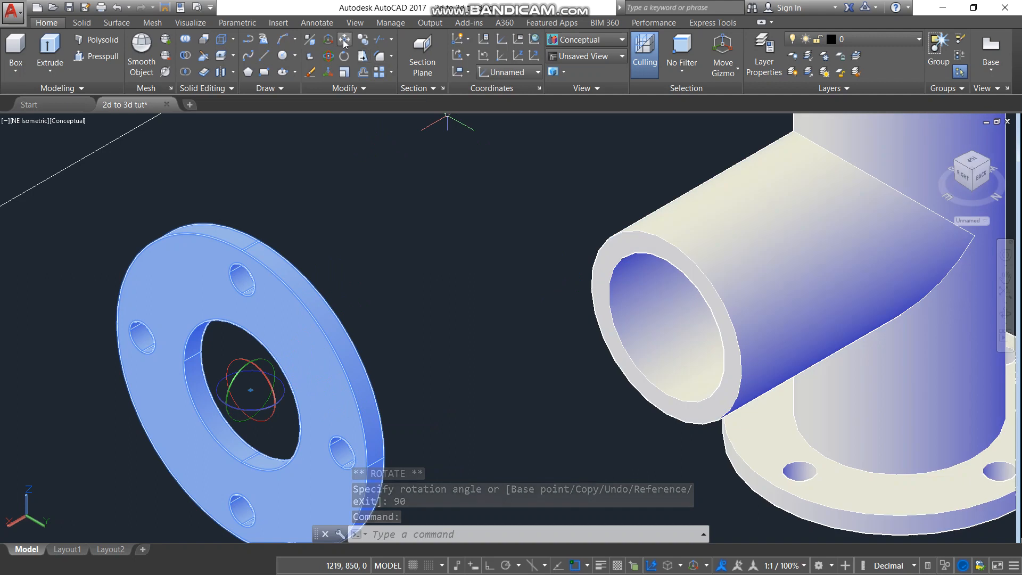
{"action": "left_click", "coordinate": [345, 39]}
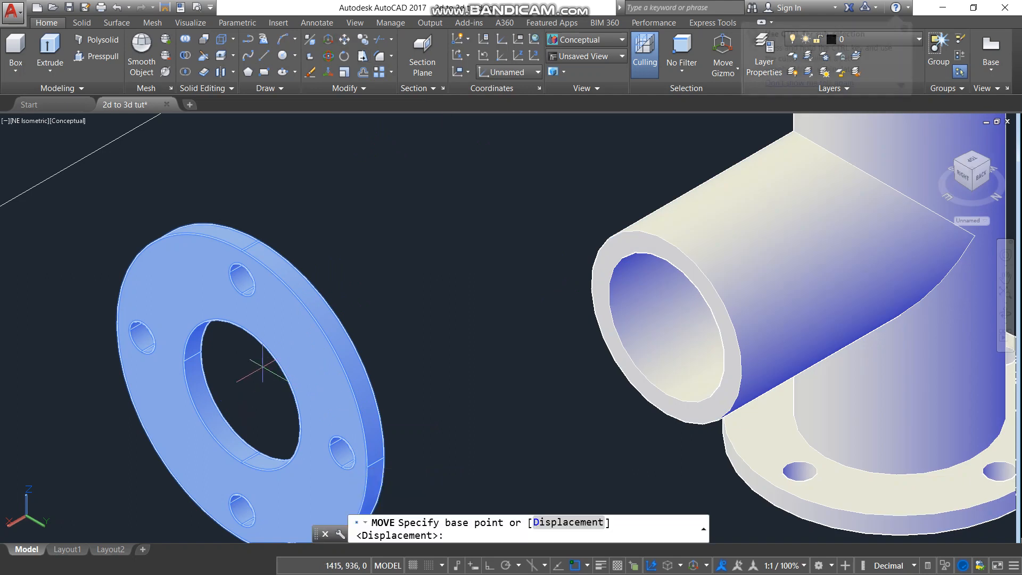
{"action": "scroll", "coordinate": [250, 366], "scroll_direction": "up", "scroll_amount": 5}
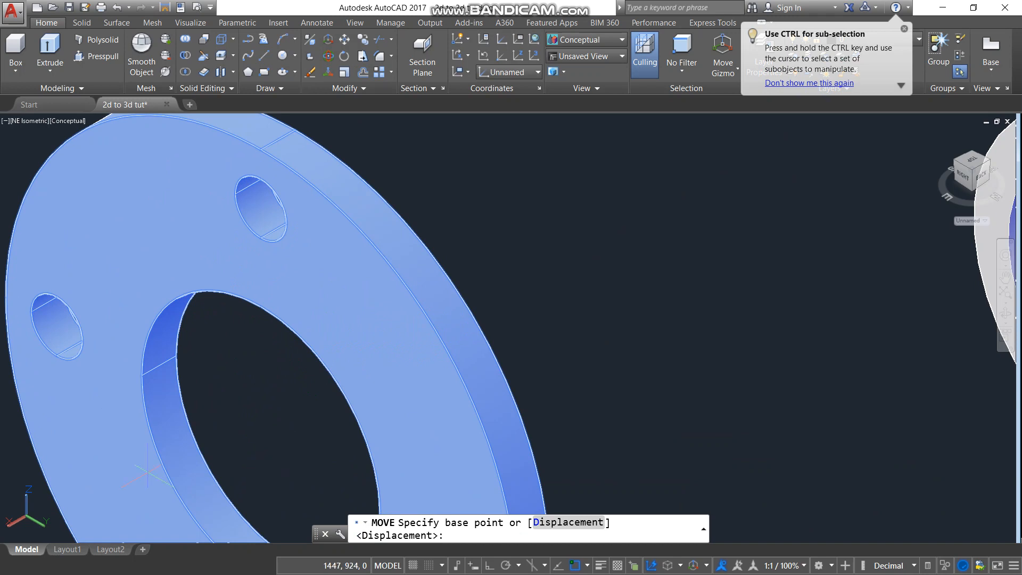
{"action": "scroll", "coordinate": [291, 418], "scroll_direction": "down", "scroll_amount": 3}
{"action": "scroll", "coordinate": [315, 421], "scroll_direction": "up", "scroll_amount": 3}
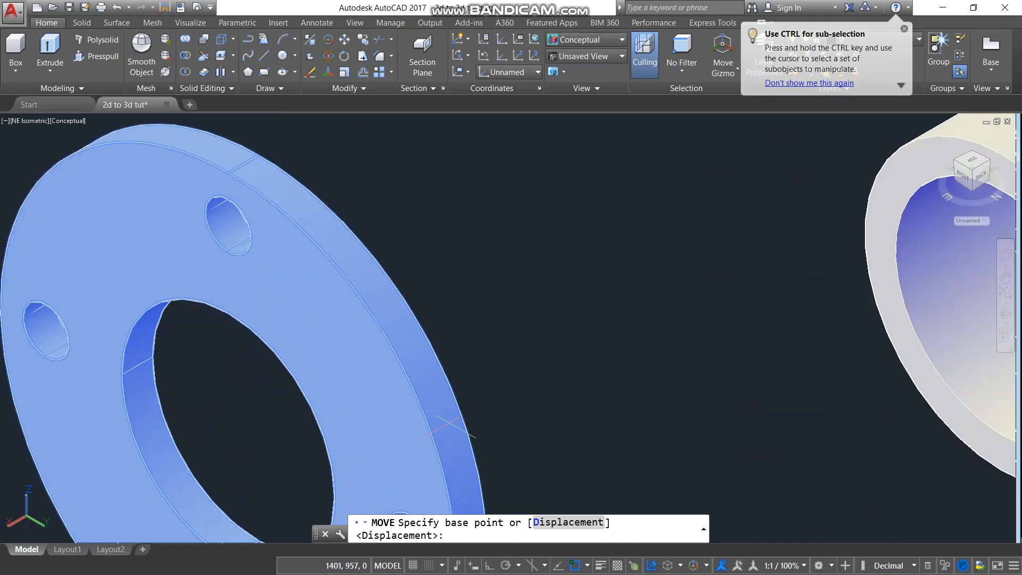
{"action": "left_click", "coordinate": [972, 178]}
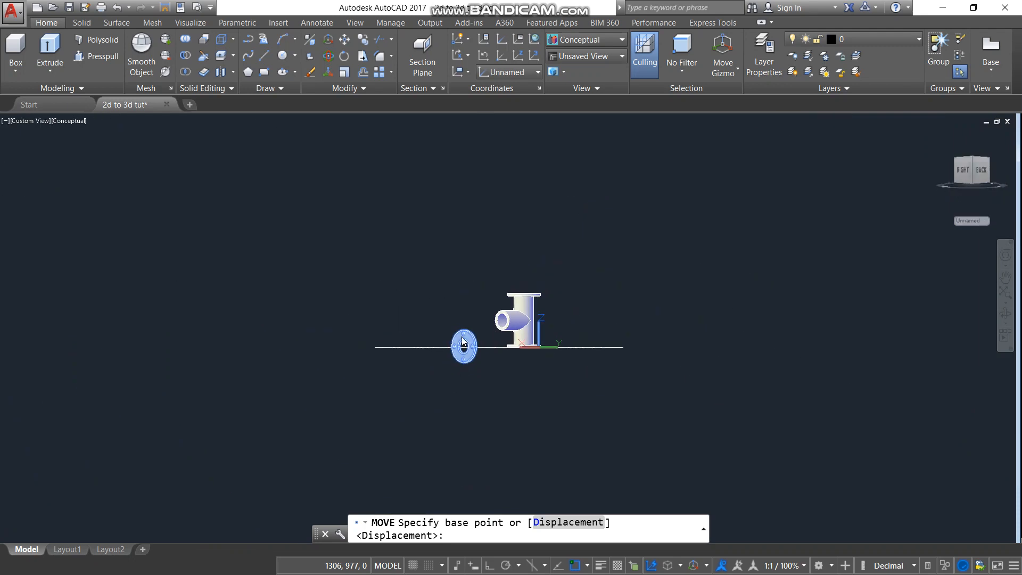
{"action": "scroll", "coordinate": [156, 418], "scroll_direction": "up", "scroll_amount": 10}
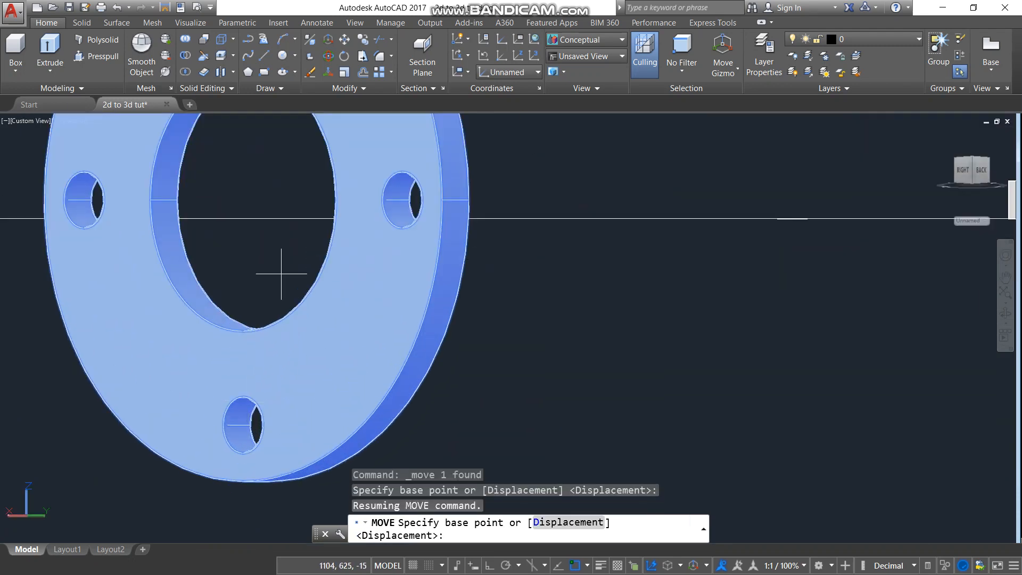
{"action": "left_click", "coordinate": [270, 199]}
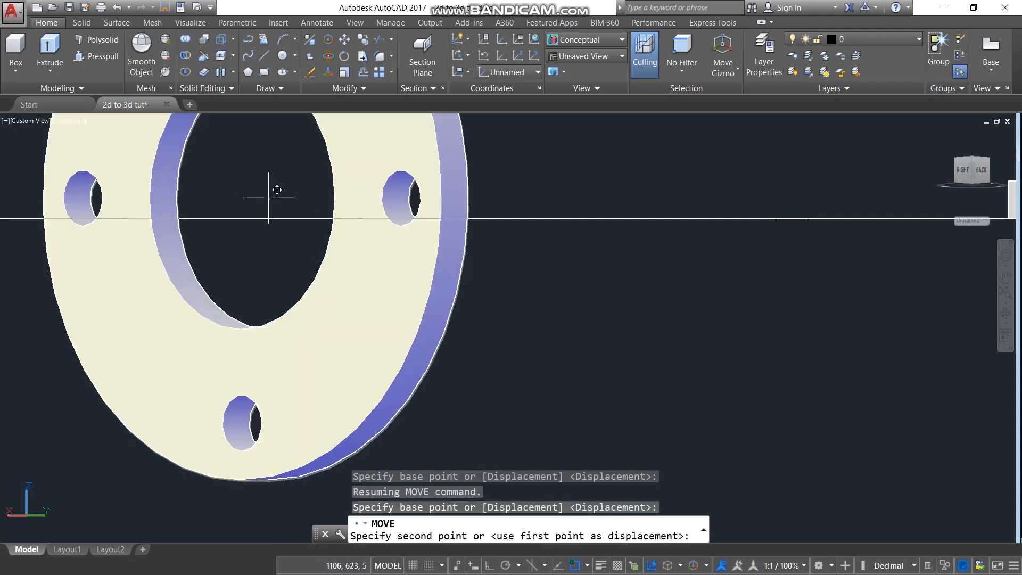
{"action": "scroll", "coordinate": [277, 224], "scroll_direction": "down", "scroll_amount": 5}
{"action": "scroll", "coordinate": [515, 195], "scroll_direction": "down", "scroll_amount": 5}
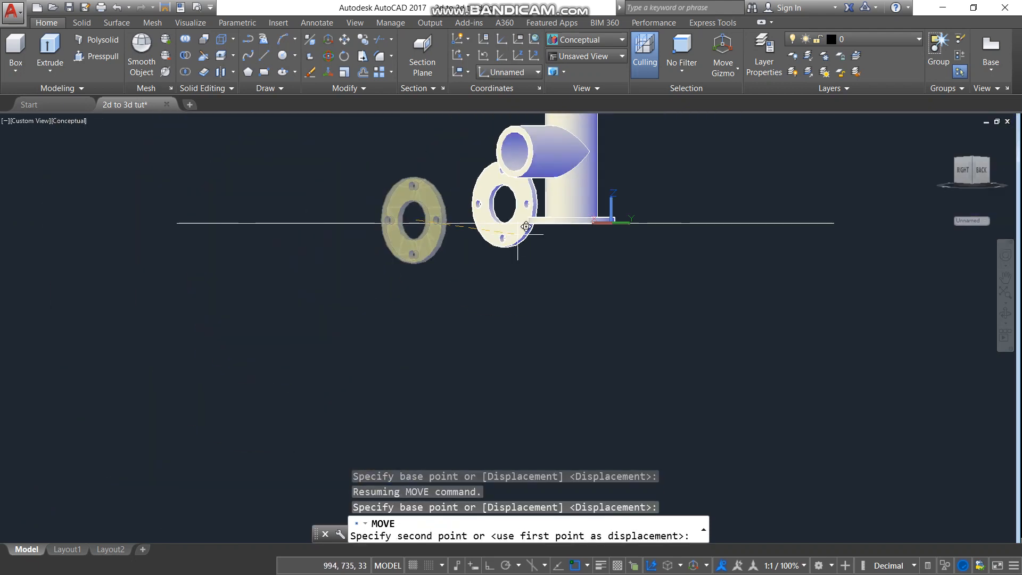
{"action": "left_click", "coordinate": [526, 144]}
Move the branch flange from its front-face centre to its rear-face centre so its front sits flush with the pipe end
{"action": "scroll", "coordinate": [552, 145], "scroll_direction": "up", "scroll_amount": 2}
{"action": "scroll", "coordinate": [529, 155], "scroll_direction": "up", "scroll_amount": 5}
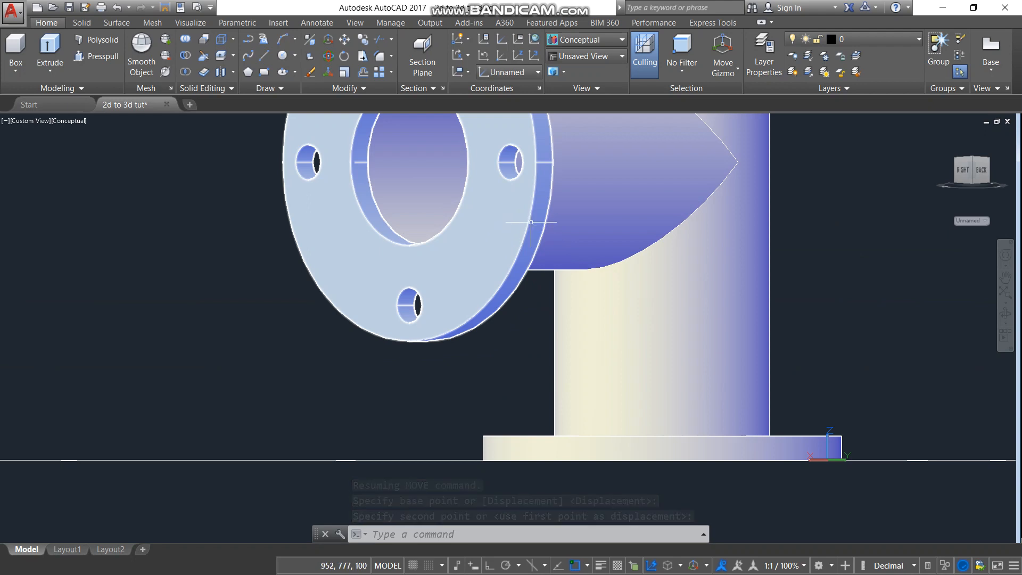
{"action": "left_click", "coordinate": [515, 194]}
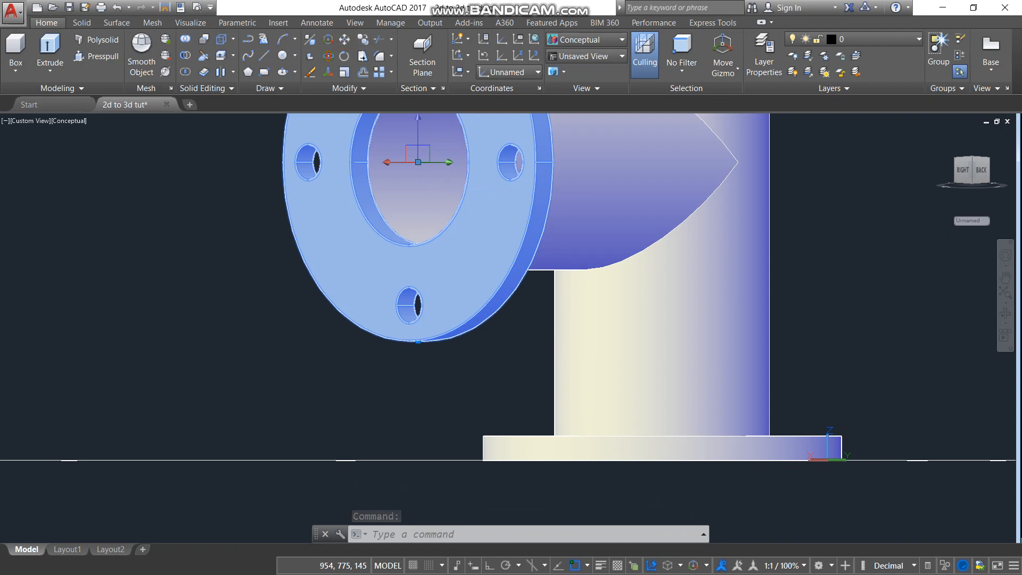
{"action": "left_click", "coordinate": [344, 39]}
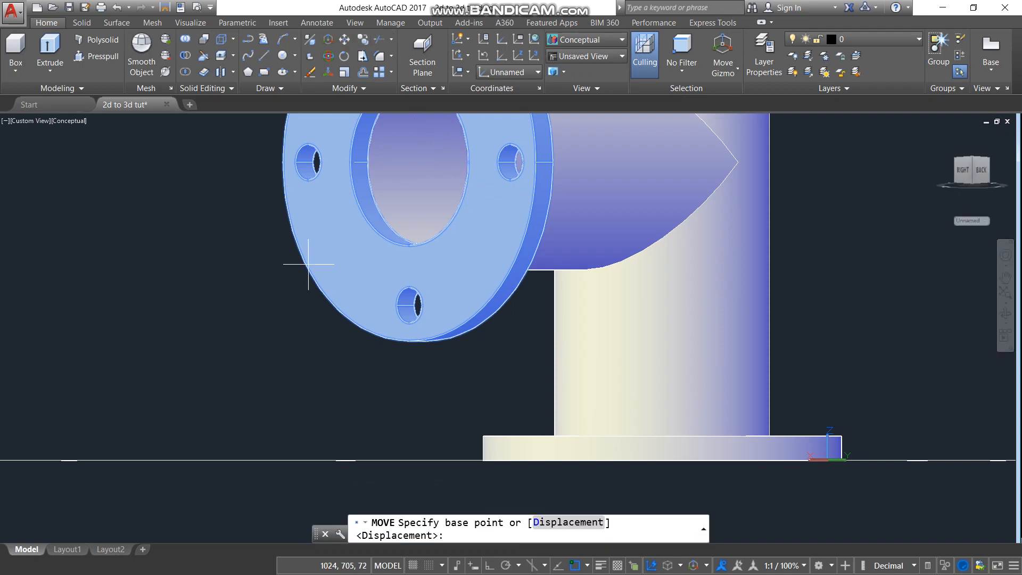
{"action": "left_click", "coordinate": [410, 162]}
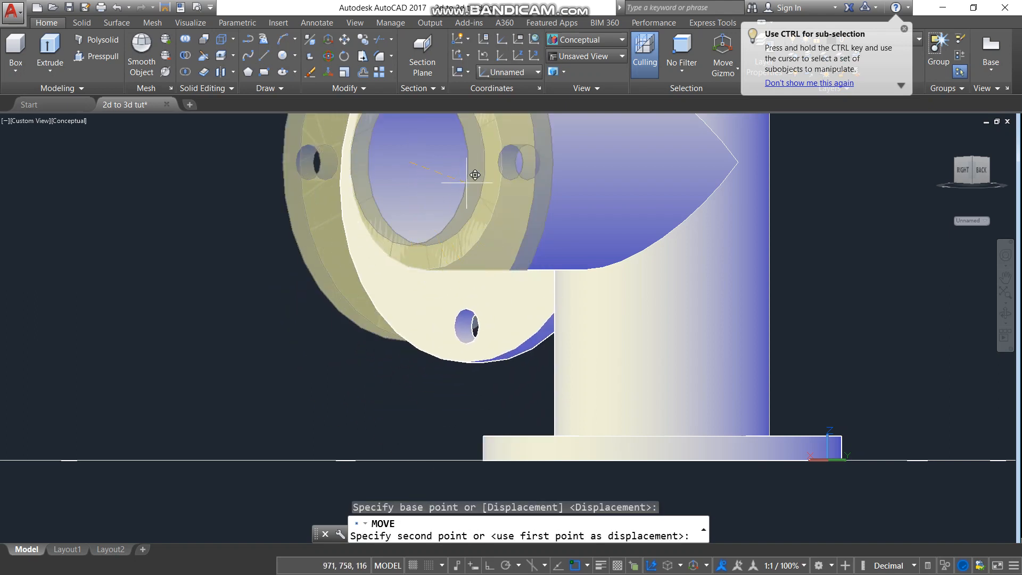
{"action": "left_click", "coordinate": [427, 162]}
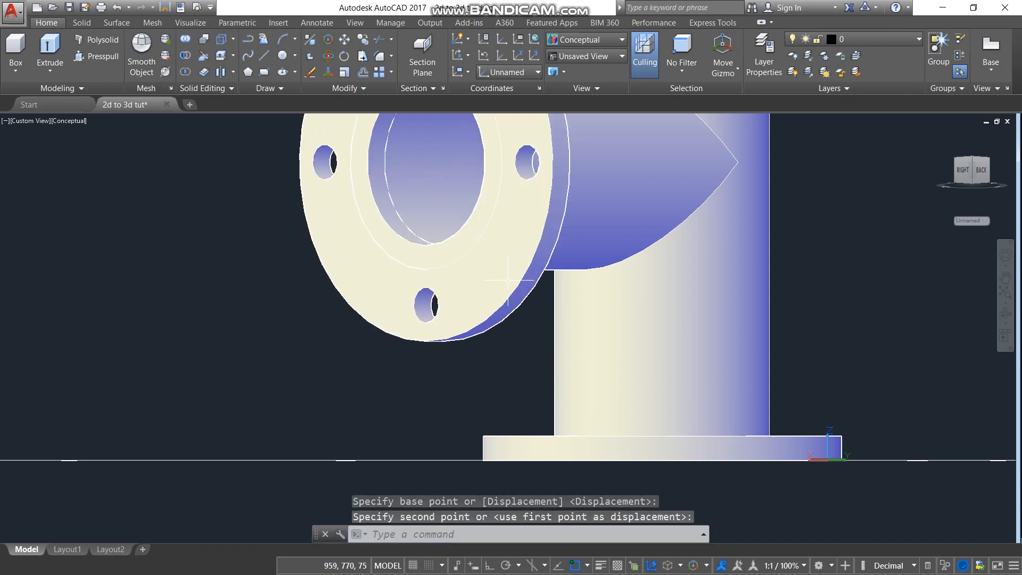
Union the tee and the flange on its branch pipe into one solid
{"action": "scroll", "coordinate": [506, 292], "scroll_direction": "down", "scroll_amount": 2}
{"action": "scroll", "coordinate": [543, 220], "scroll_direction": "up", "scroll_amount": 4}
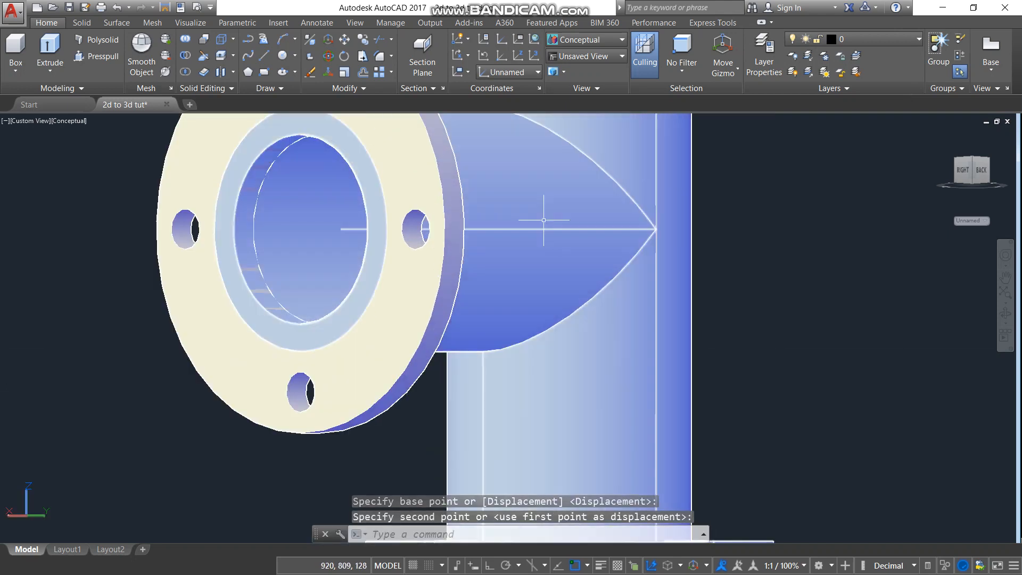
{"action": "left_click", "coordinate": [185, 39]}
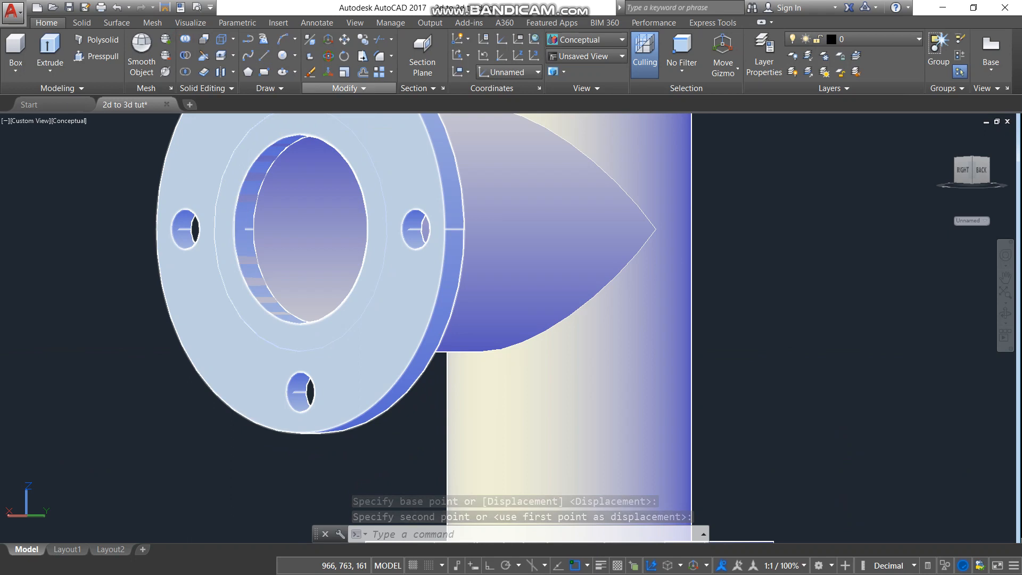
{"action": "left_click", "coordinate": [592, 250]}
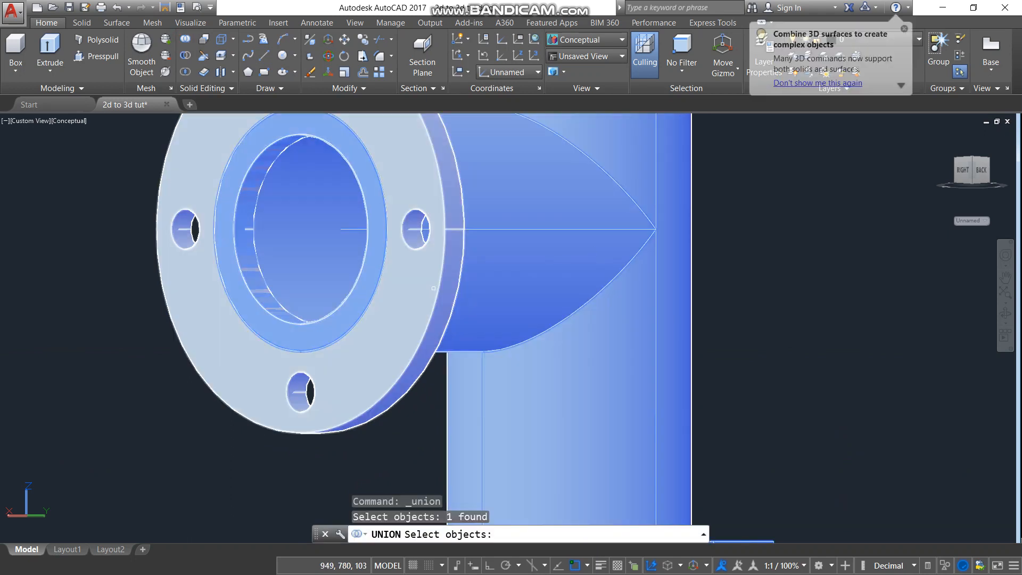
{"action": "left_click", "coordinate": [434, 288]}
{"action": "key", "text": "Return"}
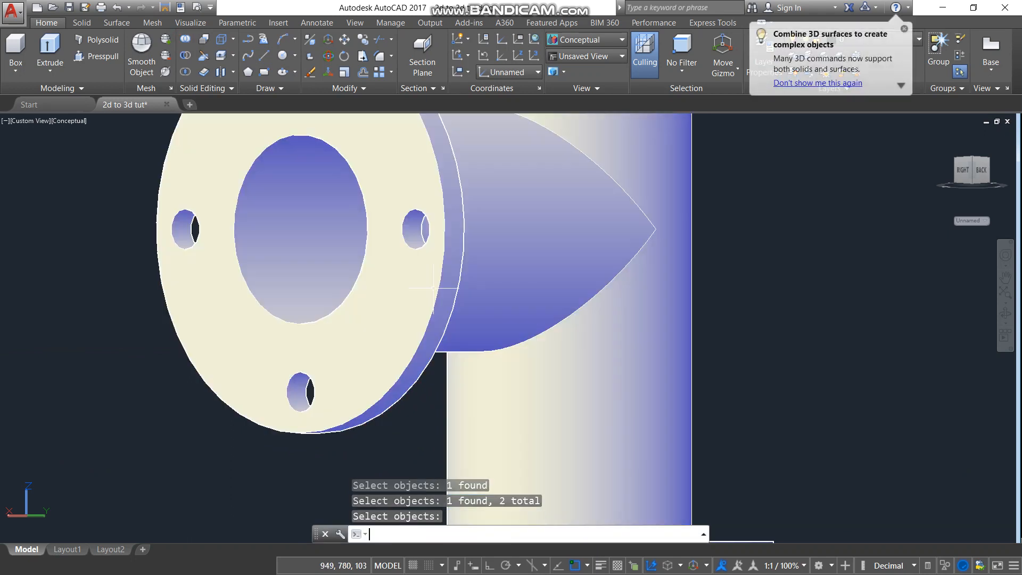
Return to the northeast isometric view and examine the finished tee with its three flanges beside the 2D views
{"action": "scroll", "coordinate": [583, 250], "scroll_direction": "down", "scroll_amount": 5}
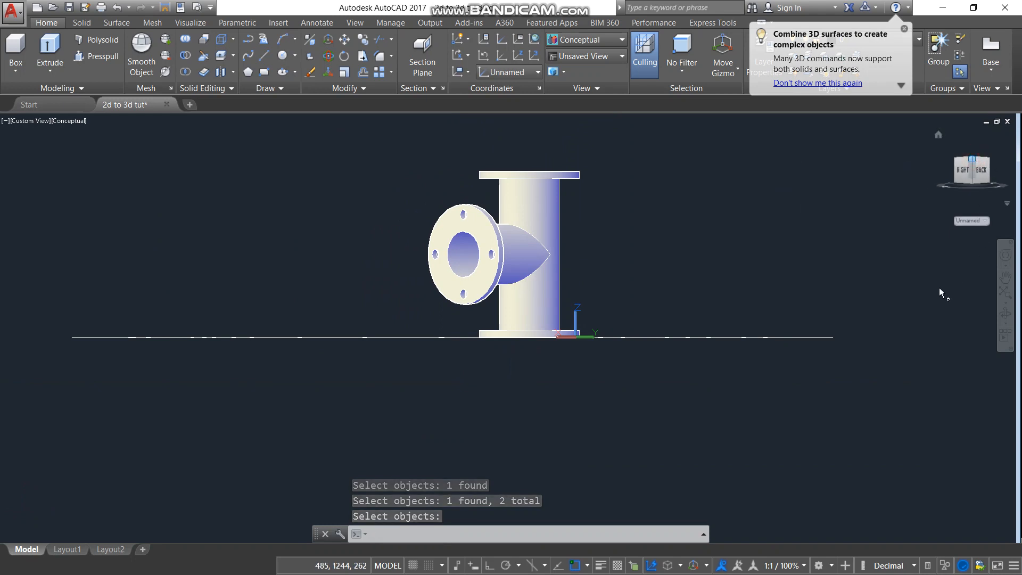
{"action": "left_click", "coordinate": [979, 161]}
{"action": "scroll", "coordinate": [663, 296], "scroll_direction": "up", "scroll_amount": 3}
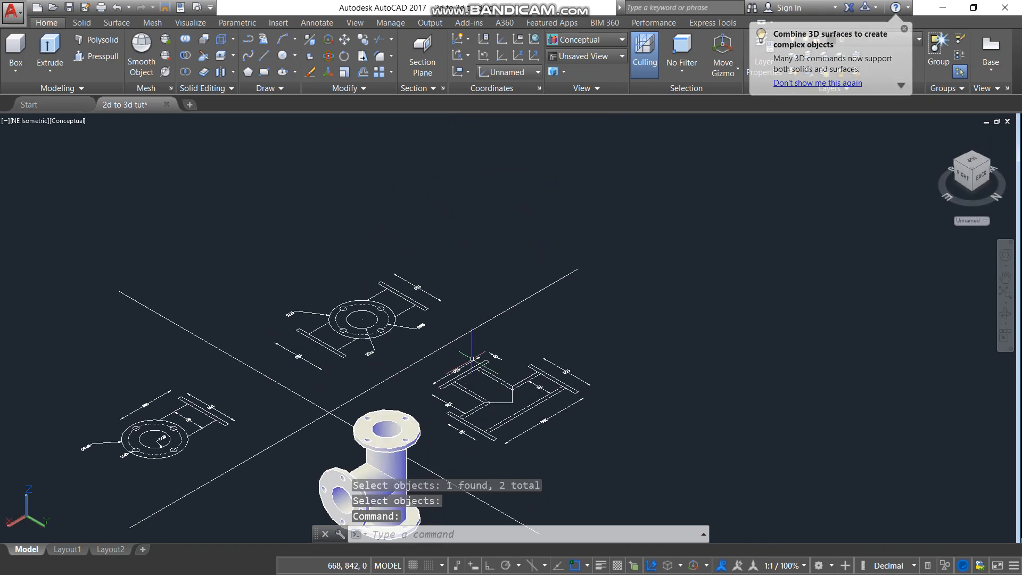
{"action": "scroll", "coordinate": [518, 377], "scroll_direction": "down", "scroll_amount": 2}
{"action": "scroll", "coordinate": [432, 462], "scroll_direction": "up", "scroll_amount": 4}
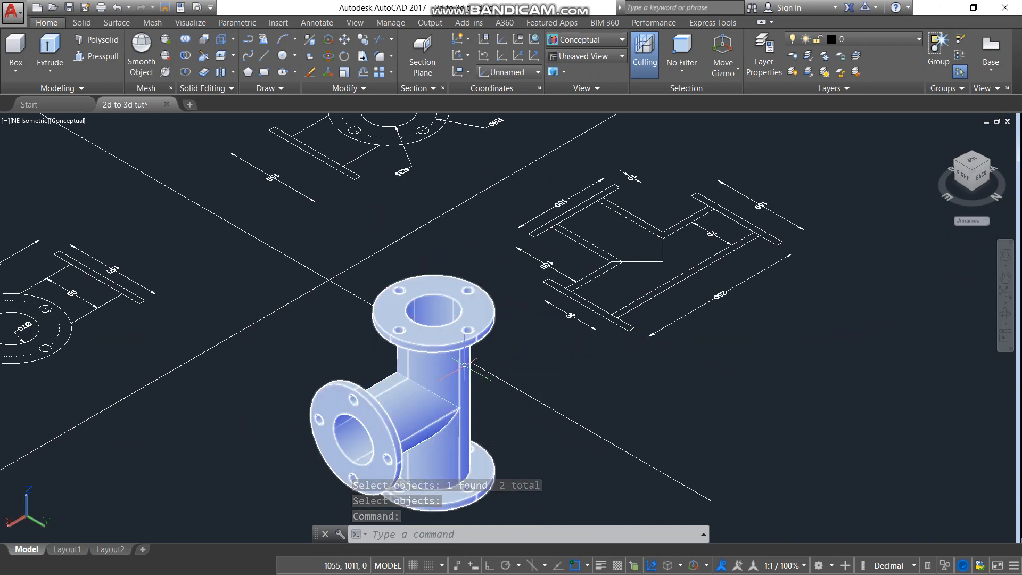
{"action": "scroll", "coordinate": [464, 365], "scroll_direction": "down", "scroll_amount": 3}
{"action": "scroll", "coordinate": [447, 357], "scroll_direction": "up", "scroll_amount": 2}
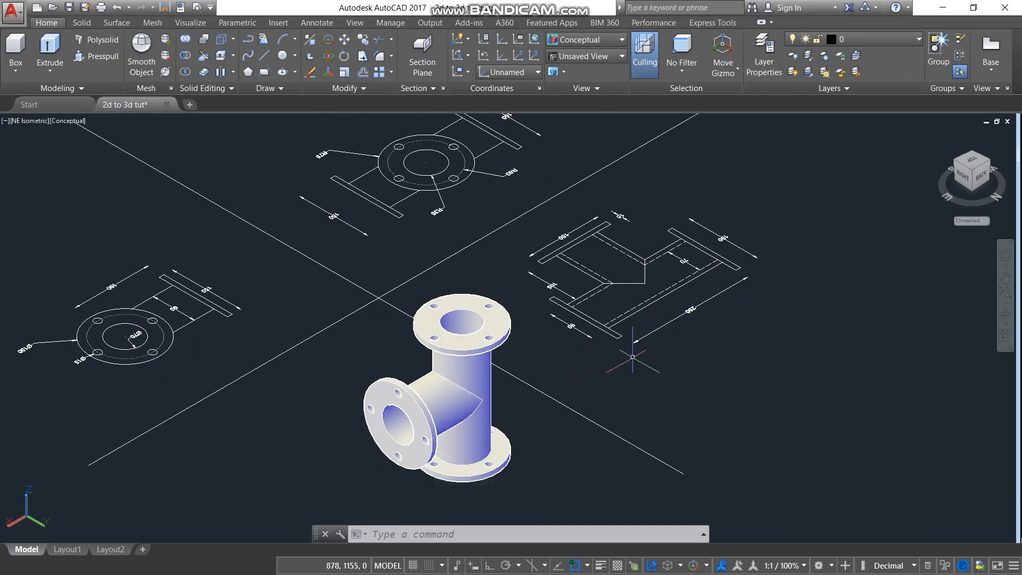